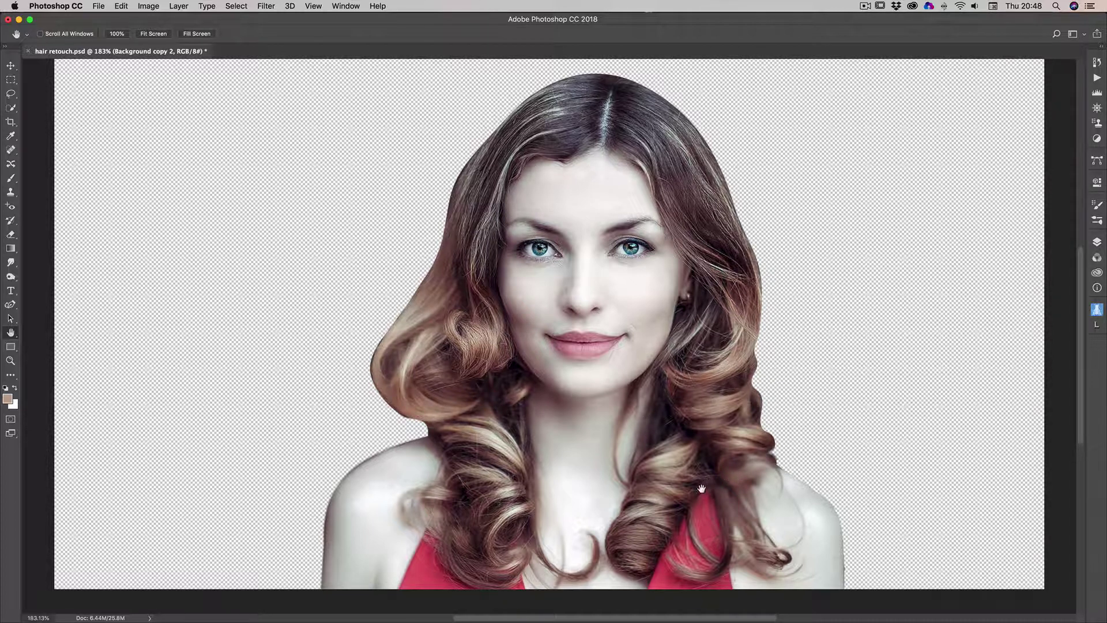
pyautogui.moveTo(550, 346); pyautogui.dragTo(548, 358)
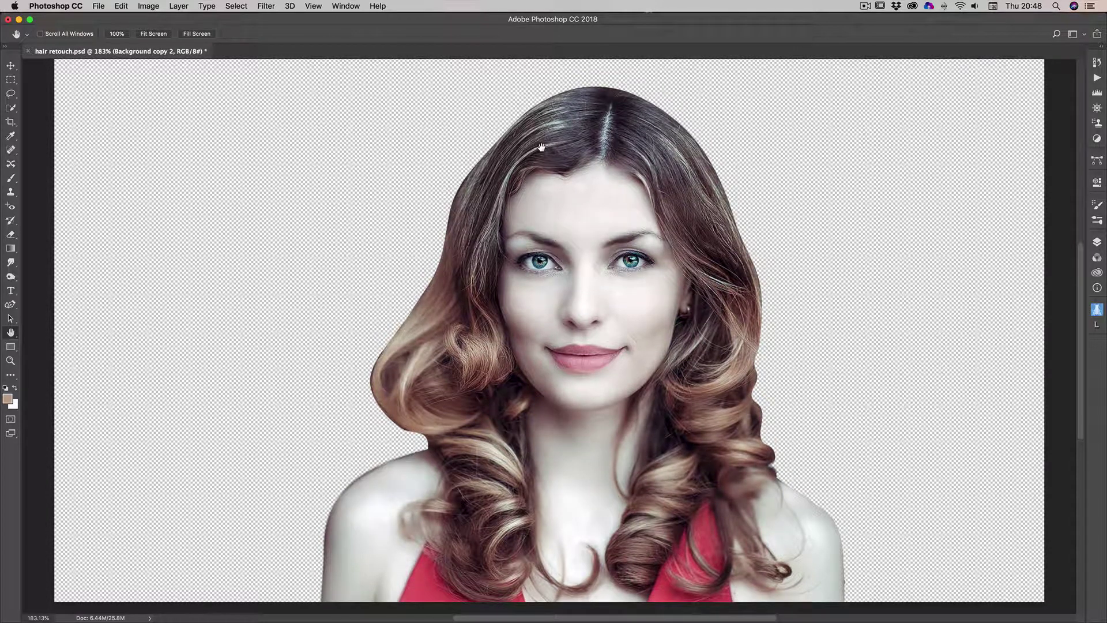
pyautogui.scroll(-2, 555, 297)
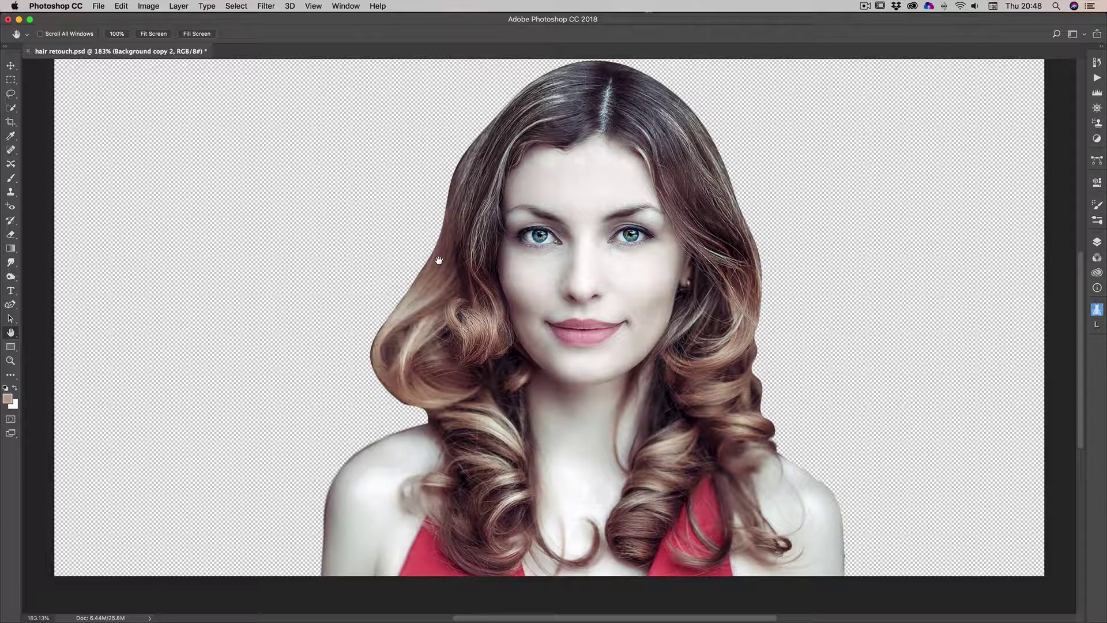
pyautogui.scroll(1, 625, 205)
pyautogui.hscroll(3, 576, 236)
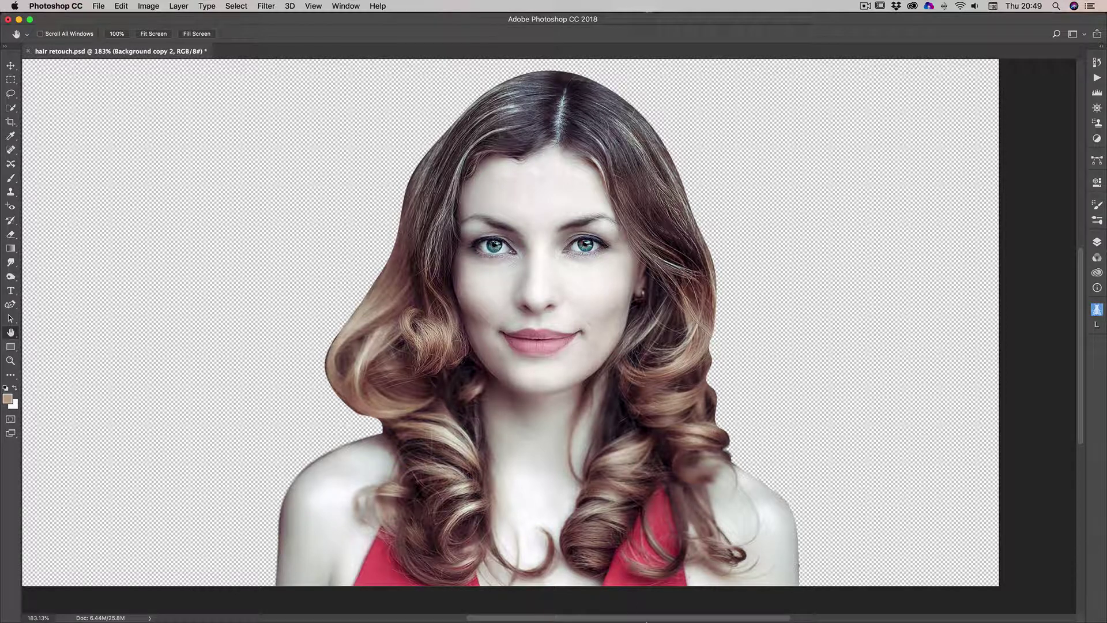
# Create a layer group above the masked portrait layer and name it "hair"
pyautogui.moveTo(603, 617)
pyautogui.click(1096, 244)
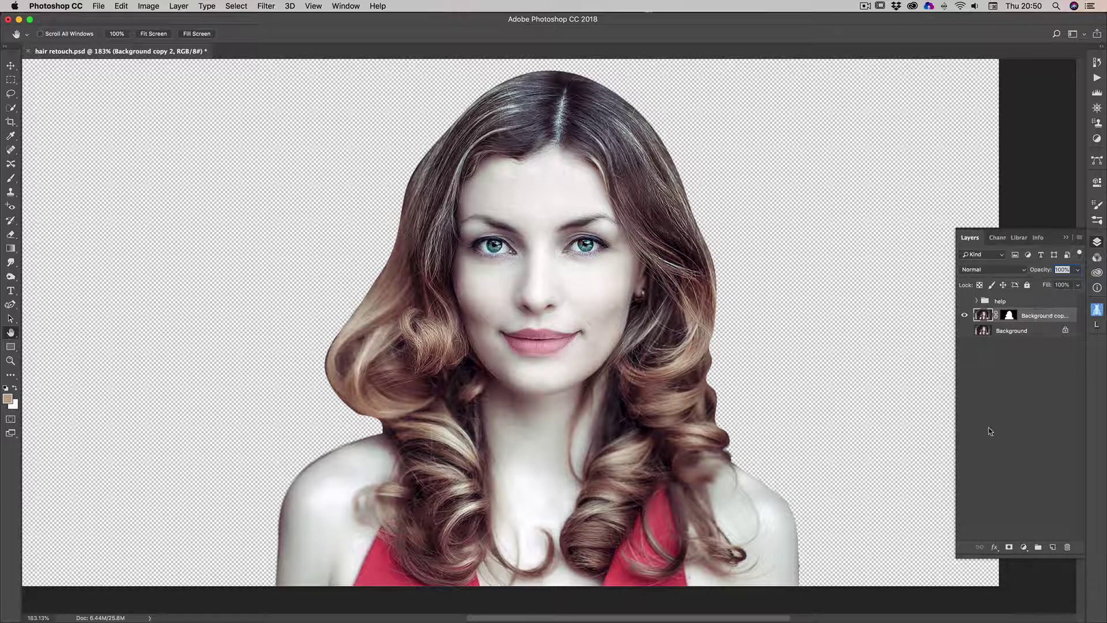
pyautogui.click(1037, 548)
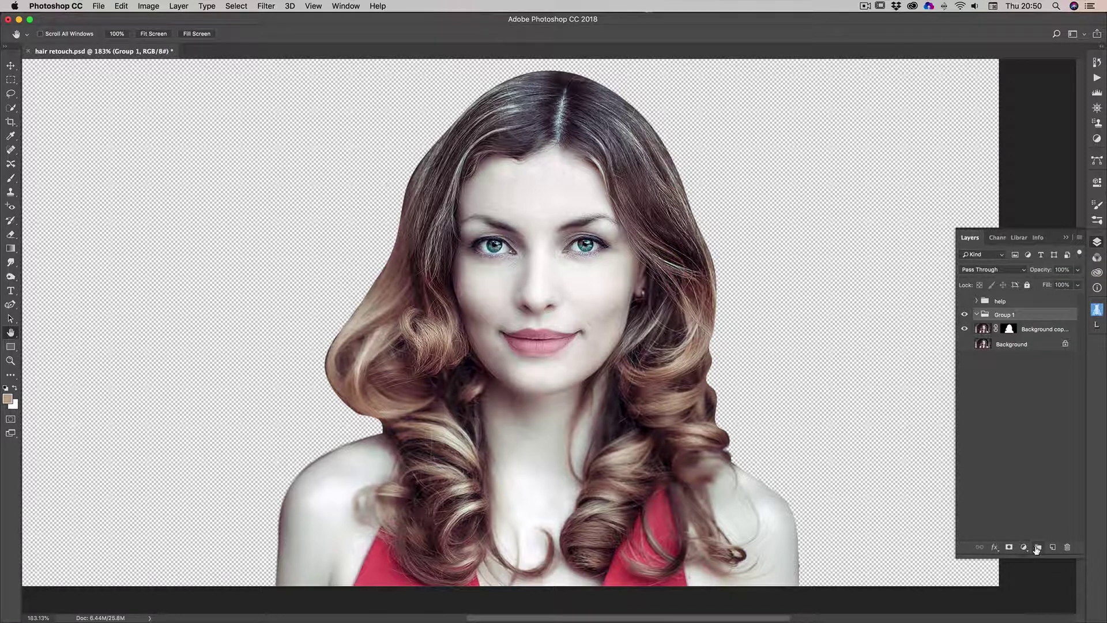
pyautogui.doubleClick(1001, 314)
pyautogui.write('c')
pyautogui.click(1046, 316)
# Add a new empty layer inside the "hair" group and name it "hair left"
pyautogui.click(1052, 547)
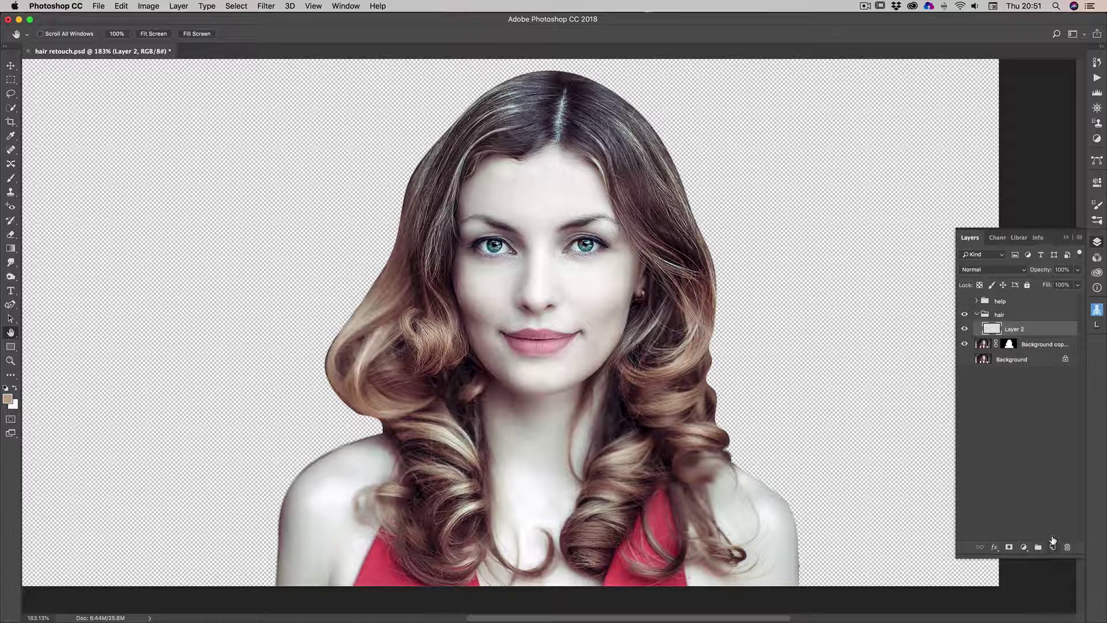
pyautogui.doubleClick(1012, 329)
pyautogui.write('hair left')
pyautogui.press('Return')
# Sample a light hair tone from the outer edge of the left curls as the foreground color, #bcaea1
pyautogui.click(8, 399)
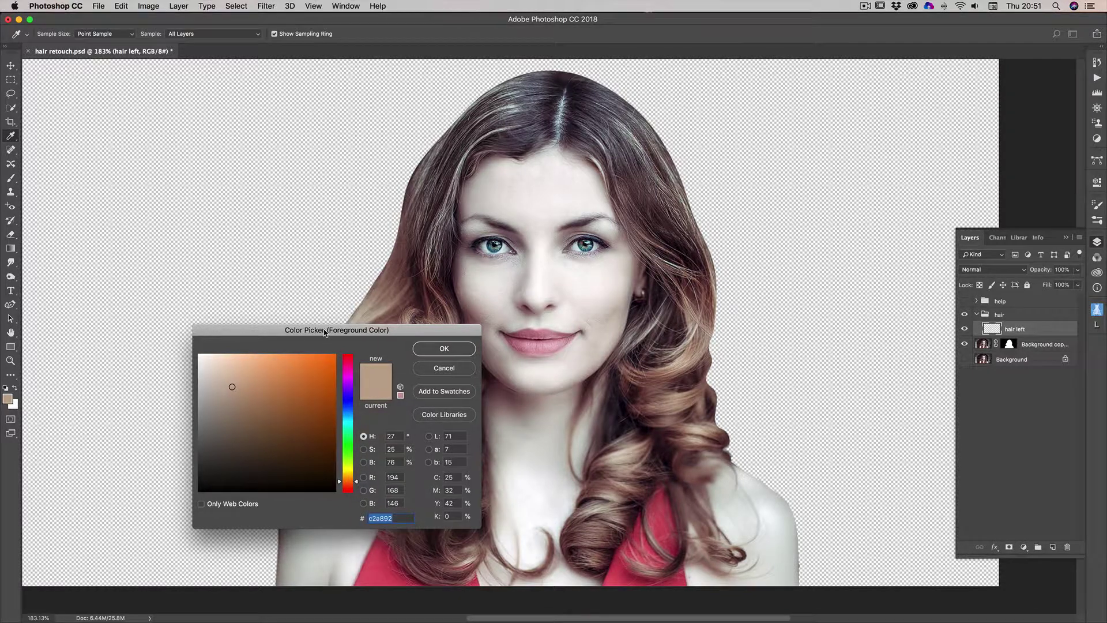
pyautogui.moveTo(325, 332); pyautogui.dragTo(566, 314)
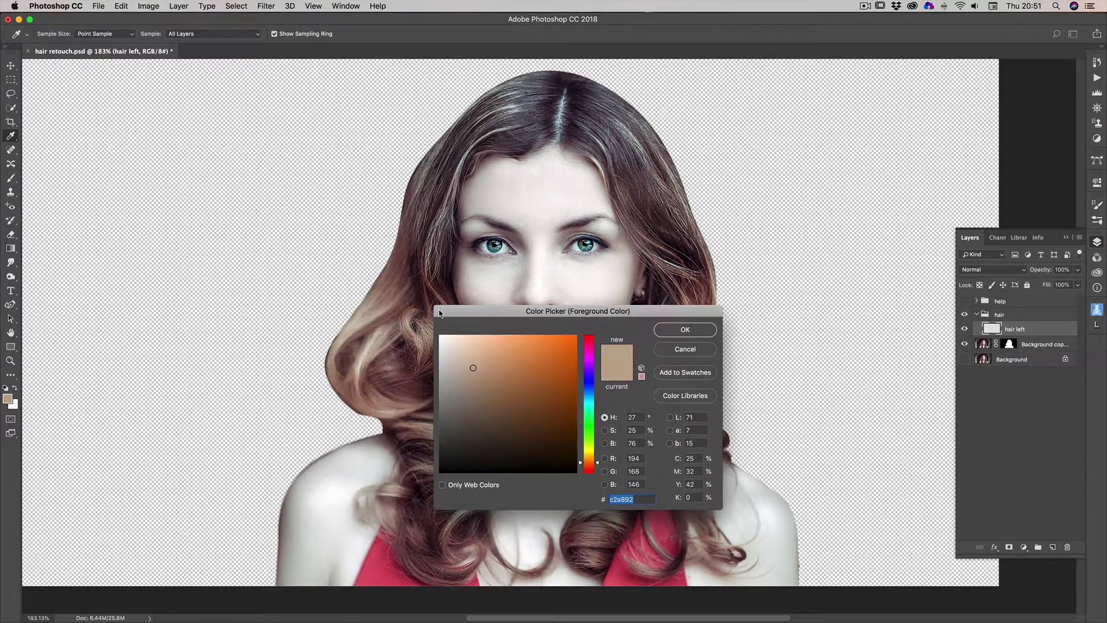
pyautogui.click(363, 304)
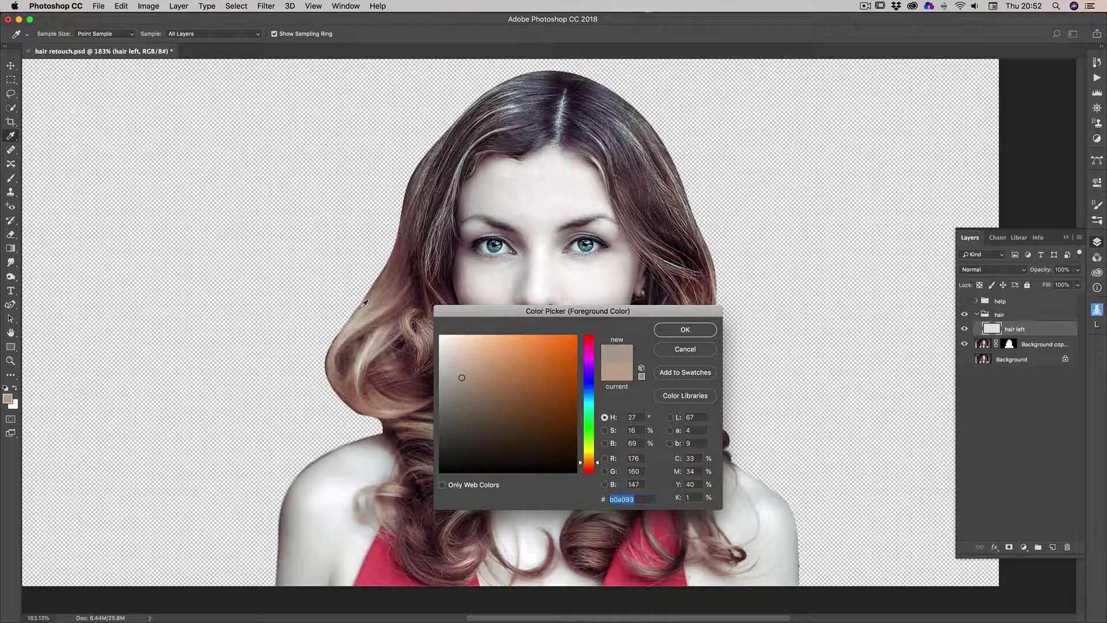
pyautogui.click(363, 305)
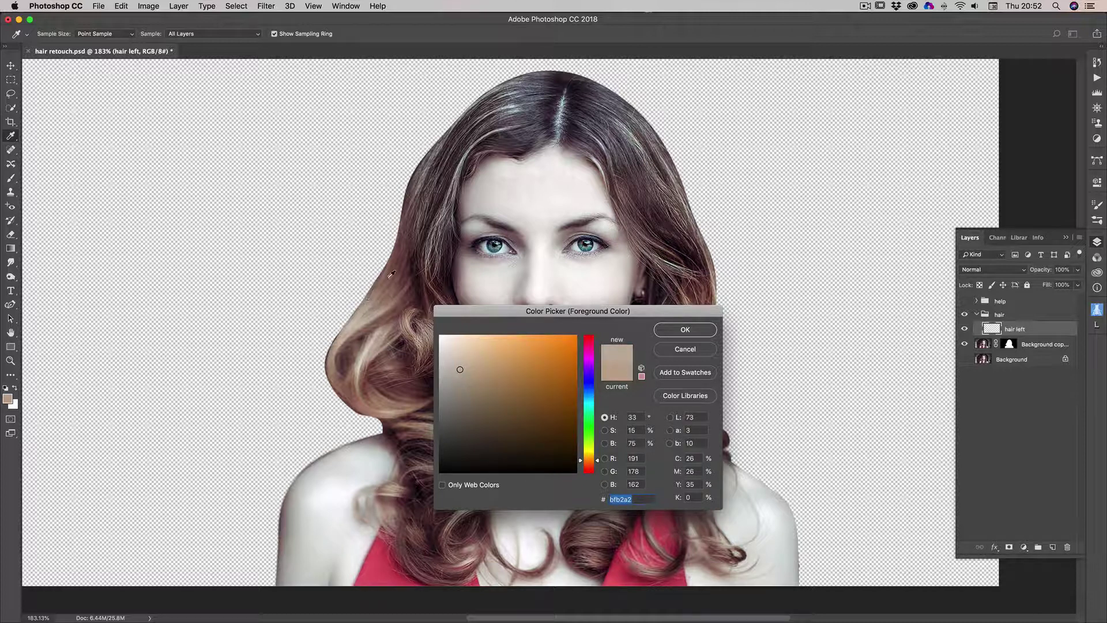
pyautogui.click(353, 324)
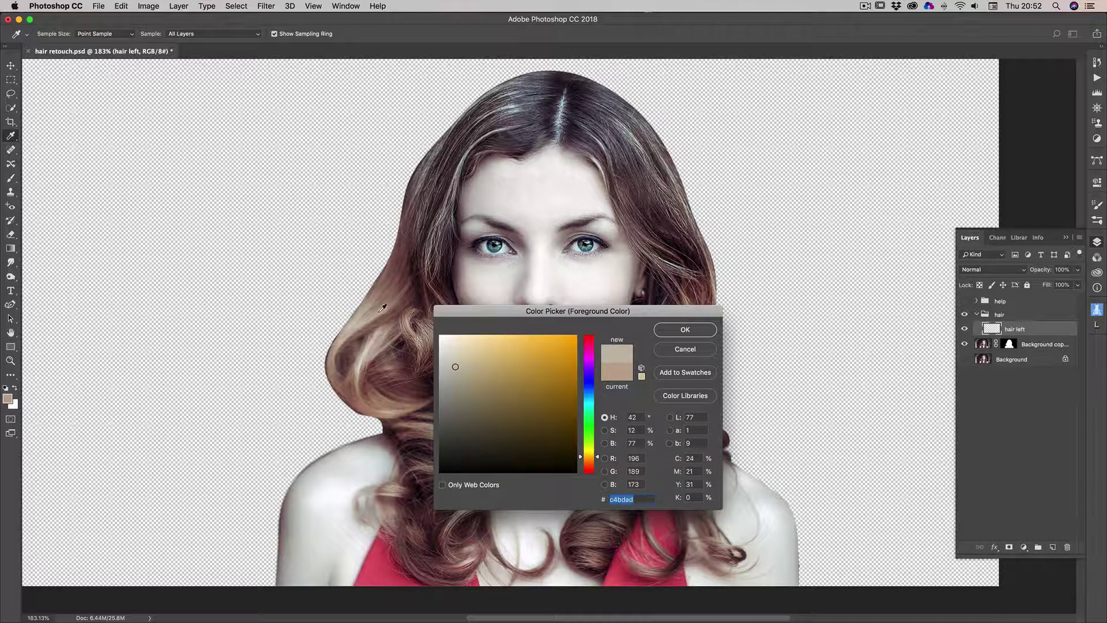
pyautogui.click(365, 308)
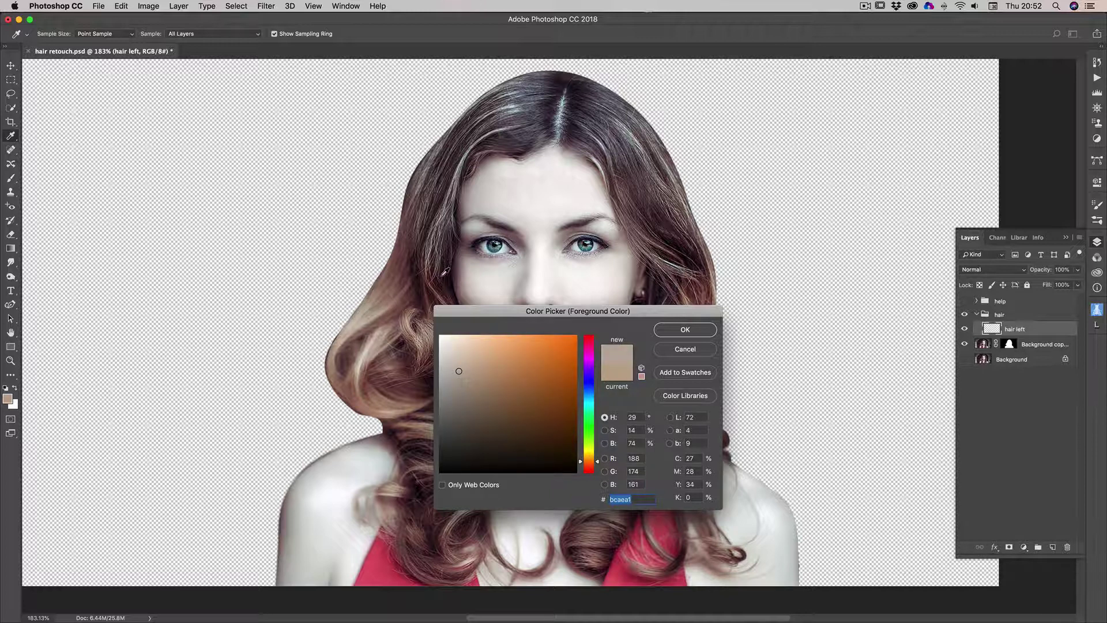
pyautogui.click(686, 330)
# Paint fine light strands along the outer edge of the left hair with a 1 px, 0% hardness brush and pen pressure controlling size
pyautogui.press('h')
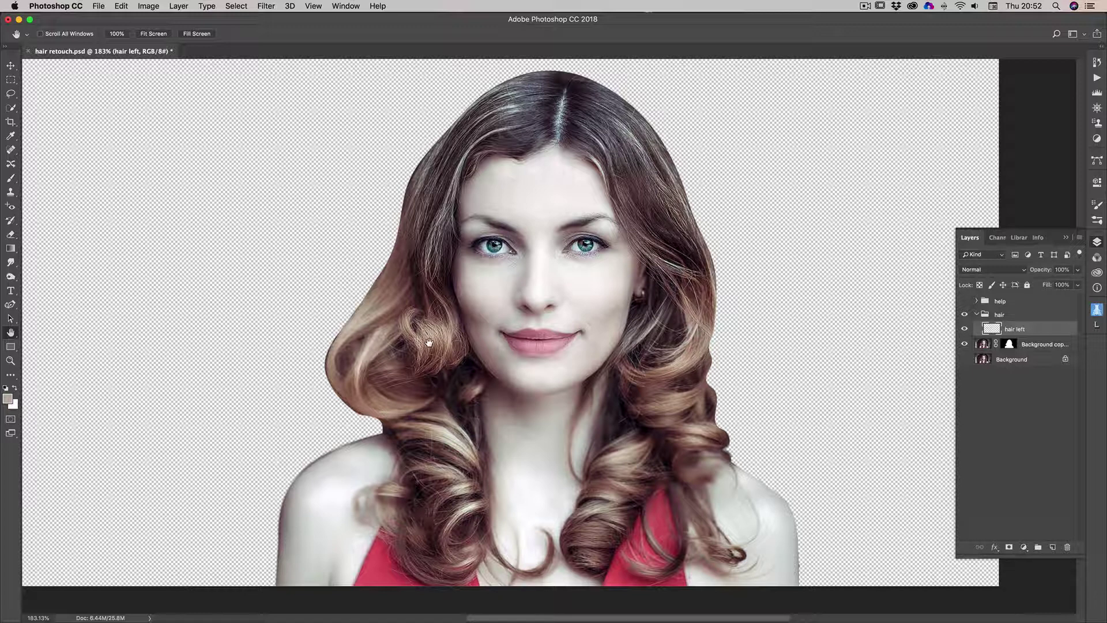
pyautogui.scroll(3, 466, 288)
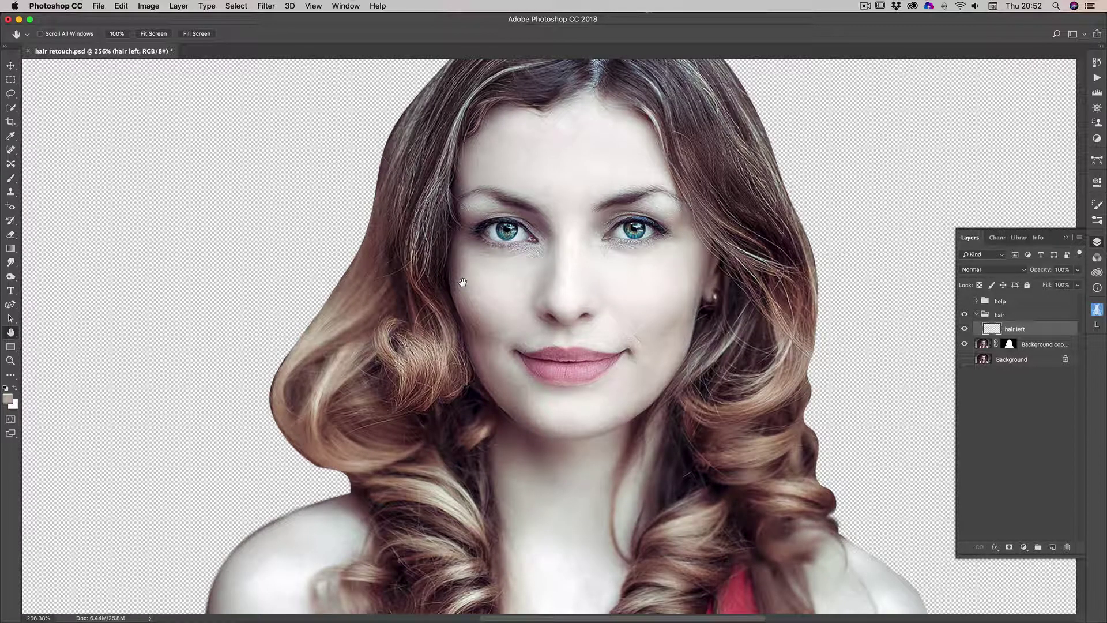
pyautogui.scroll(3, 465, 287)
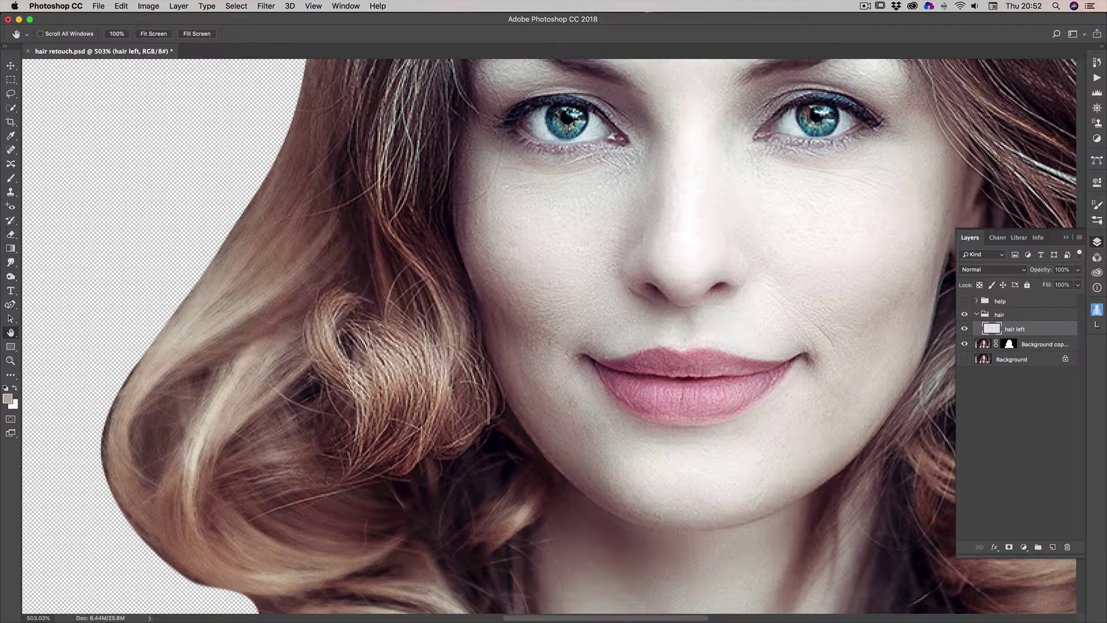
pyautogui.hscroll(-10, 429, 321)
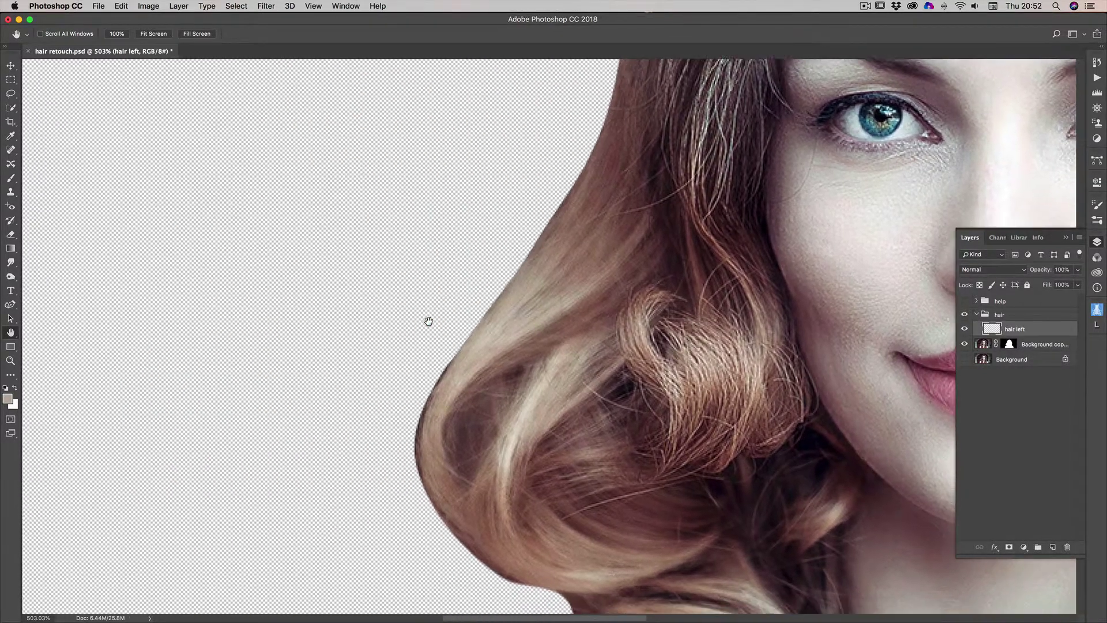
pyautogui.scroll(-2, 428, 321)
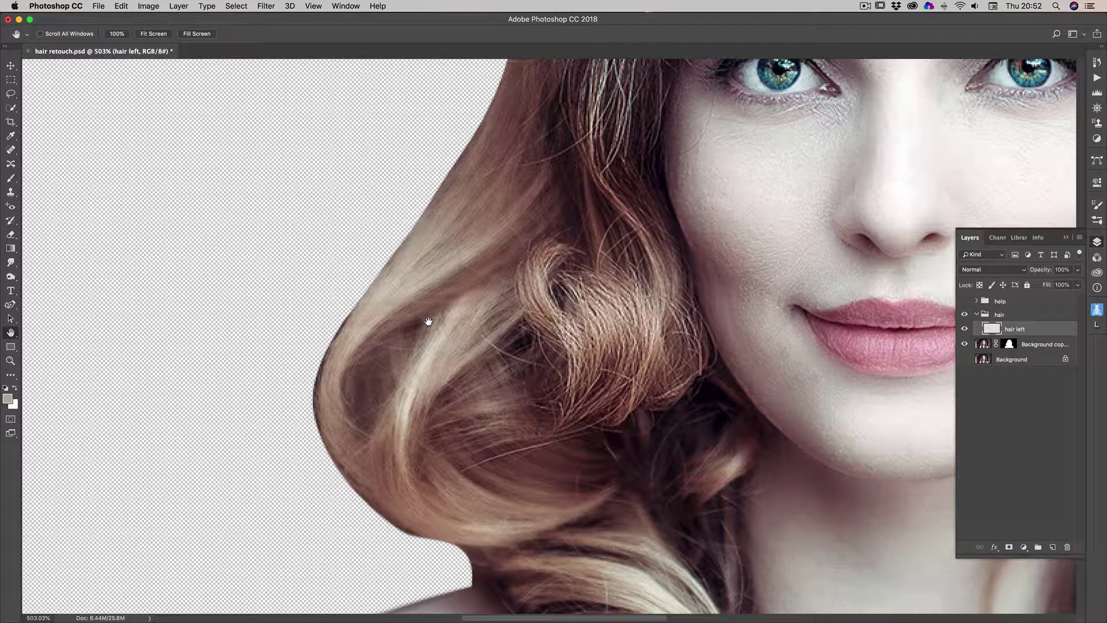
pyautogui.click(11, 179)
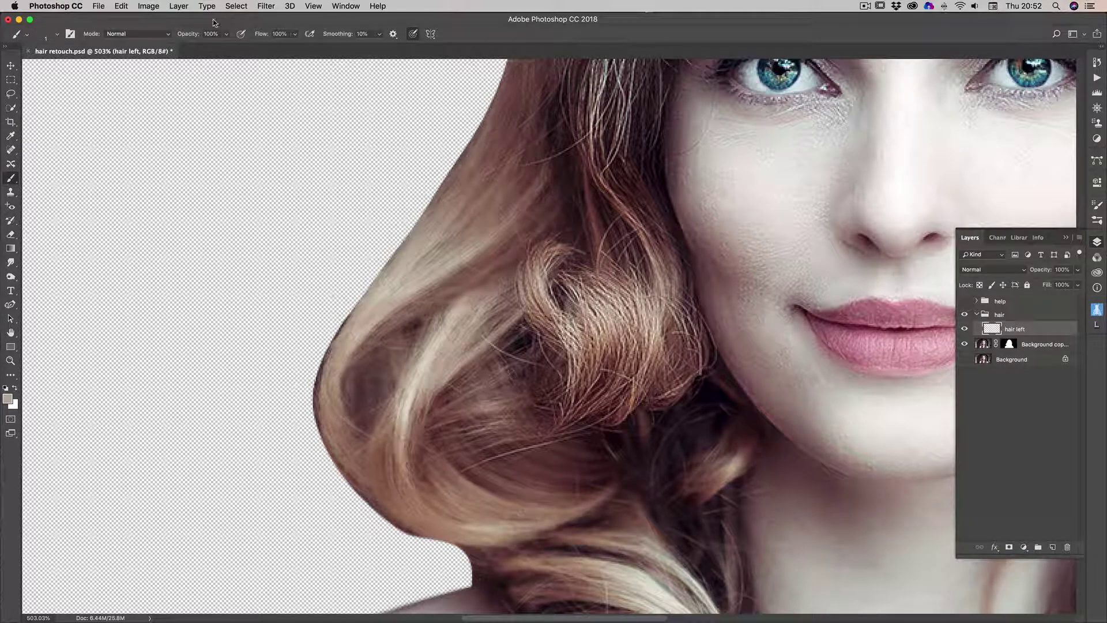
pyautogui.click(57, 36)
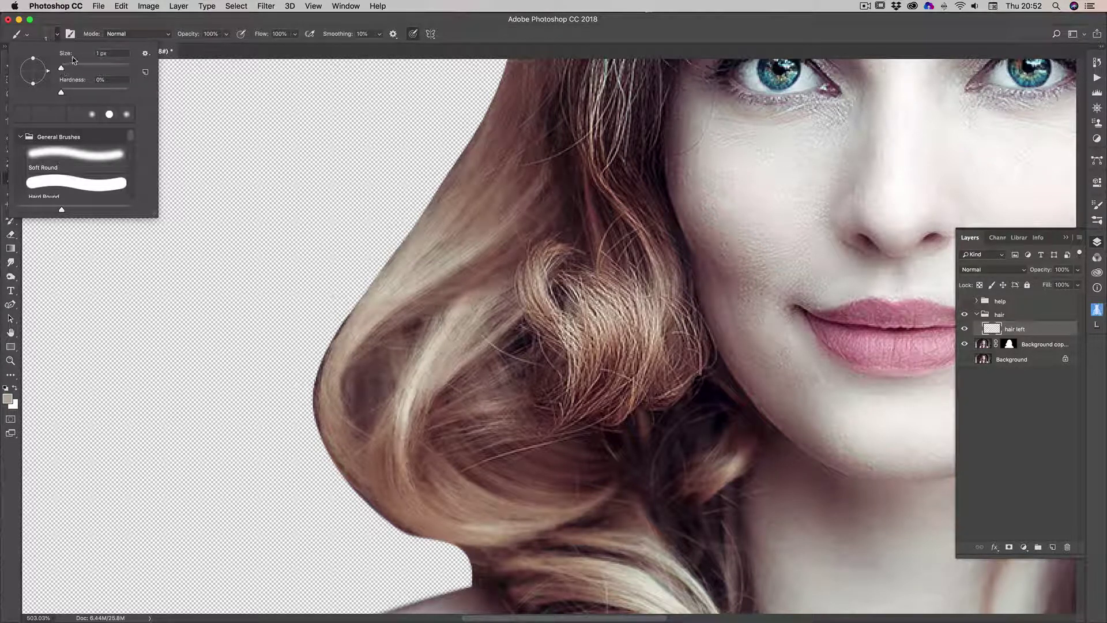
pyautogui.click(321, 21)
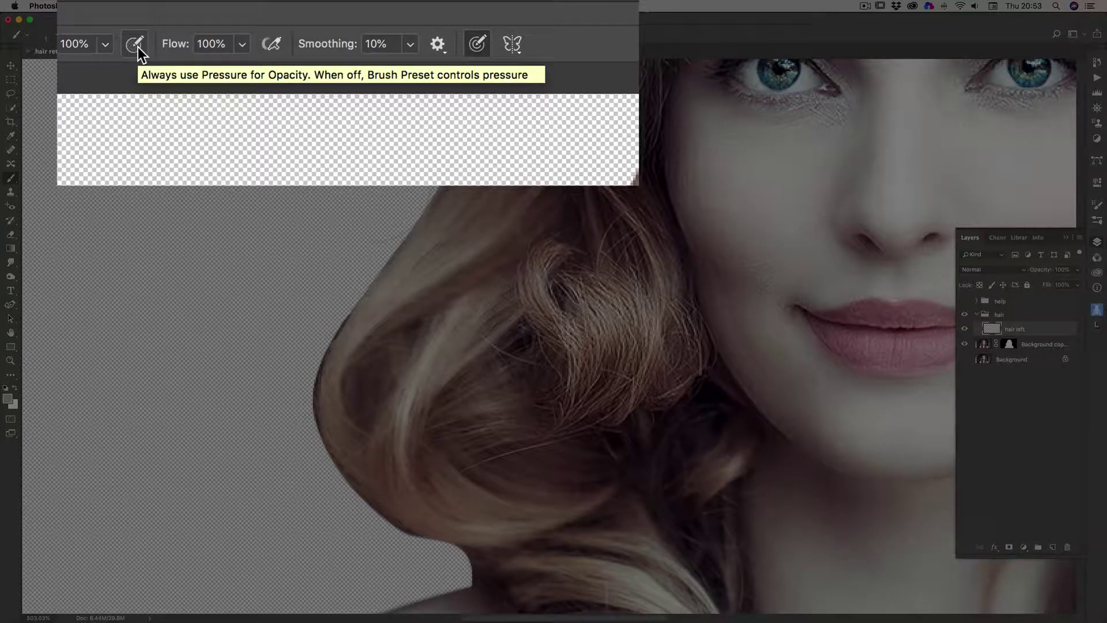
pyautogui.click(135, 51)
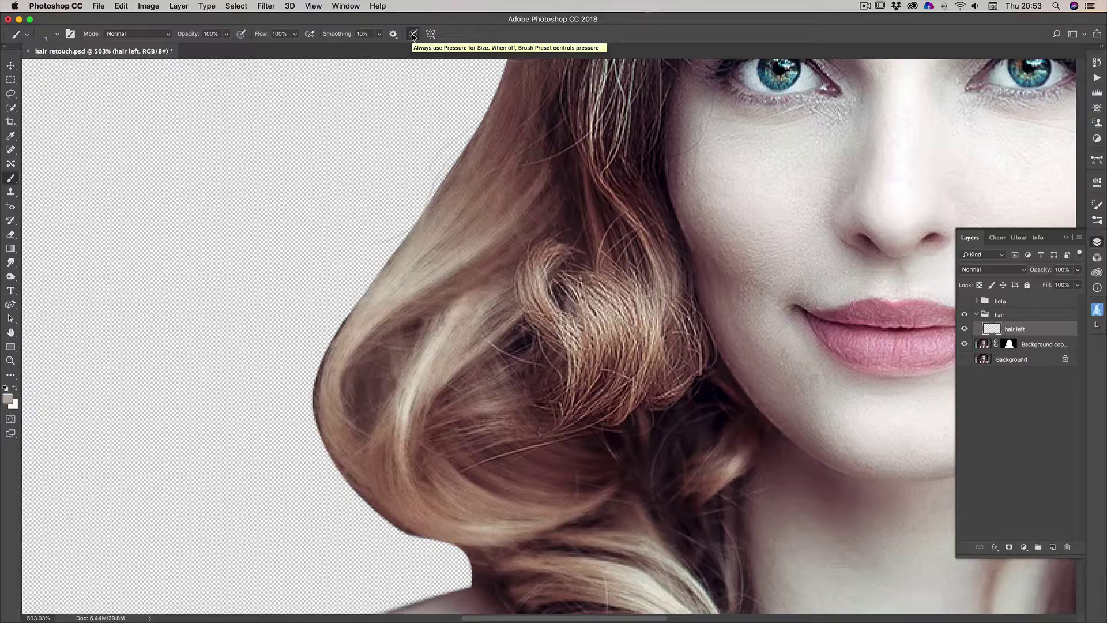
pyautogui.click(476, 45)
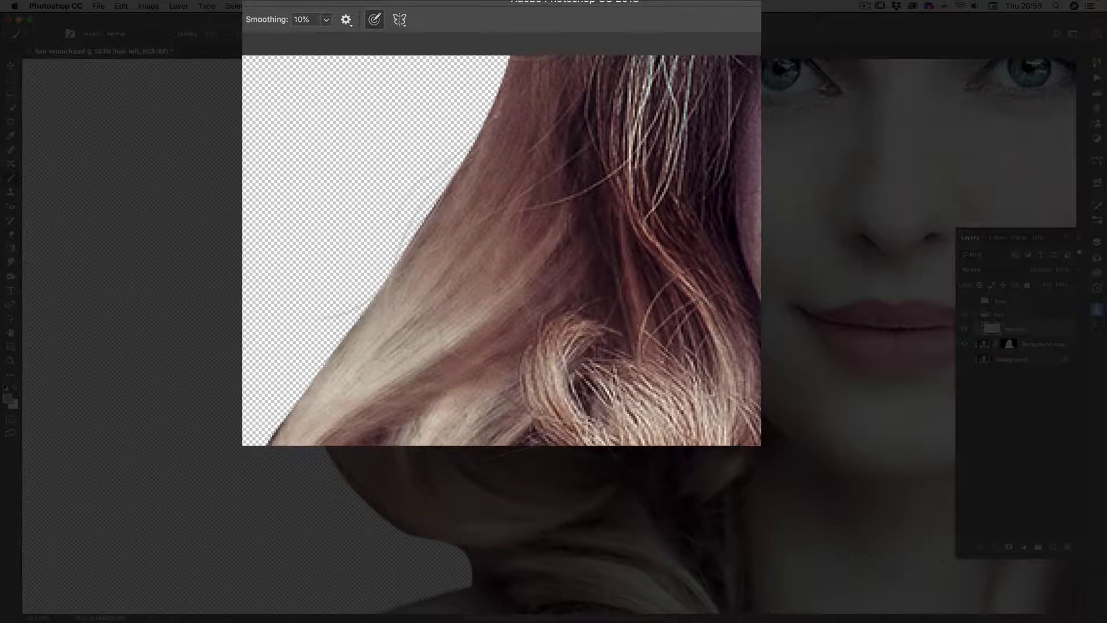
pyautogui.moveTo(494, 118)
pyautogui.mouseDown()
pyautogui.moveTo(407, 171)
pyautogui.moveTo(346, 316)
pyautogui.mouseUp()
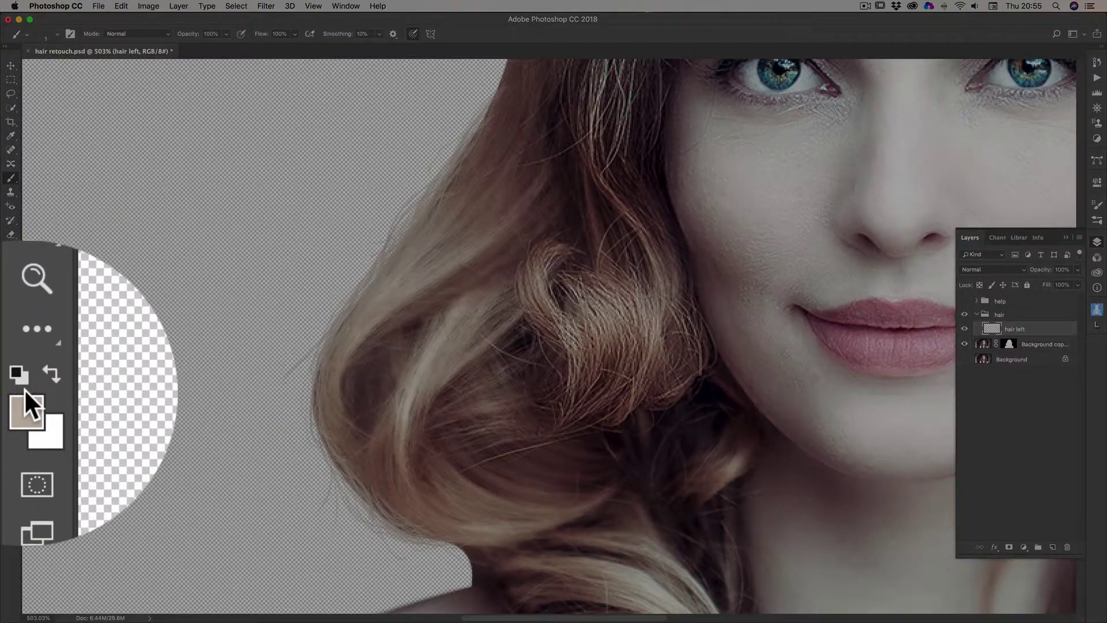
# Sample a darker brown from the left curl as the new foreground color, #85716e
pyautogui.click(8, 398)
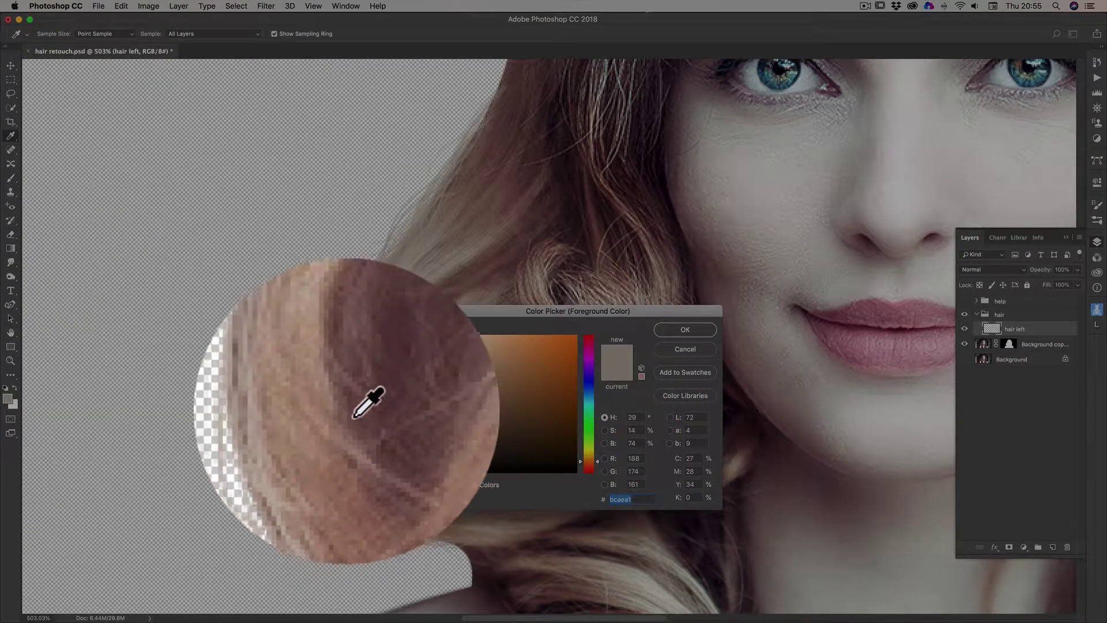
pyautogui.click(319, 379)
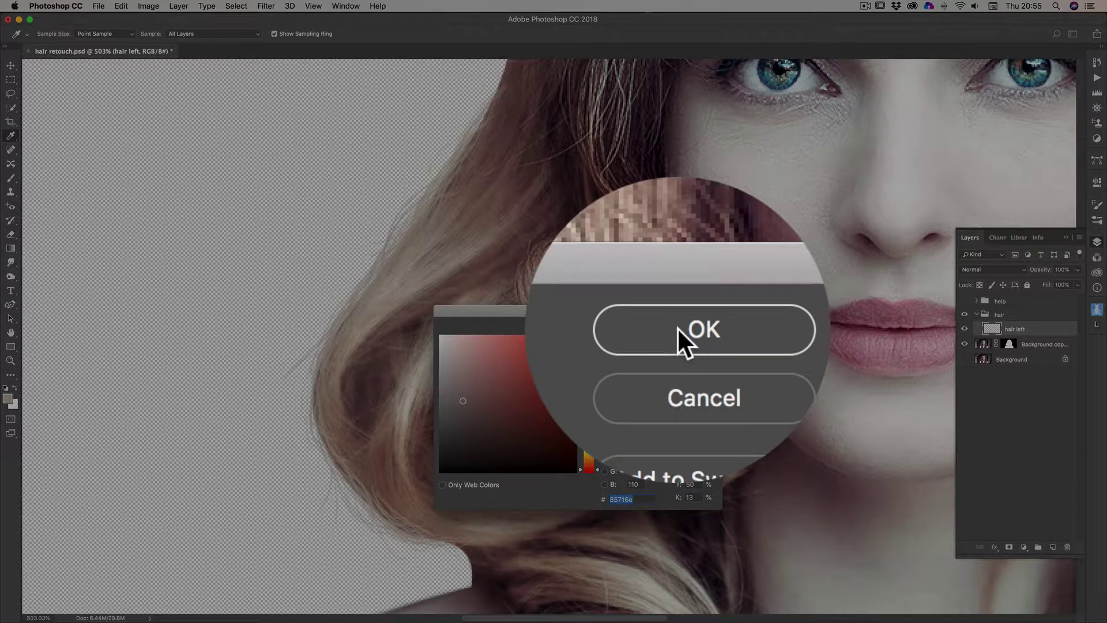
pyautogui.click(677, 327)
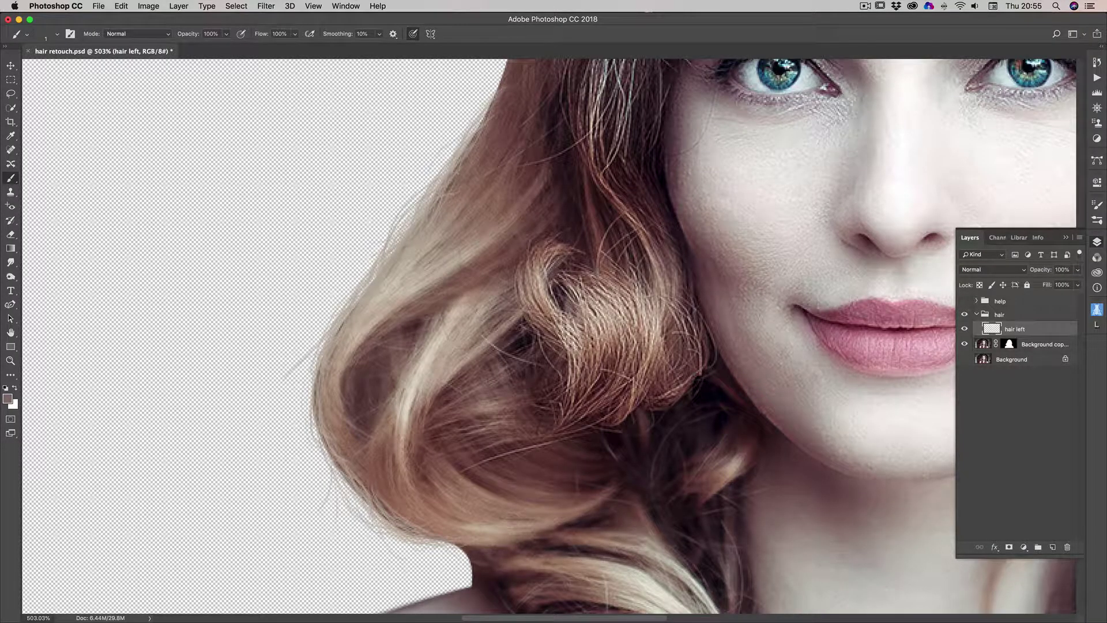
# Paint fine dark flyaway strands along the outer edge of the left hair, from the upper slope down around the lower curl
pyautogui.moveTo(412, 225); pyautogui.dragTo(466, 147)
pyautogui.moveTo(386, 246); pyautogui.dragTo(411, 218)
pyautogui.moveTo(374, 290); pyautogui.dragTo(413, 216)
pyautogui.moveTo(360, 308); pyautogui.dragTo(376, 290)
pyautogui.moveTo(396, 242); pyautogui.dragTo(420, 211)
pyautogui.moveTo(334, 315); pyautogui.dragTo(377, 279)
pyautogui.moveTo(348, 342); pyautogui.dragTo(410, 230)
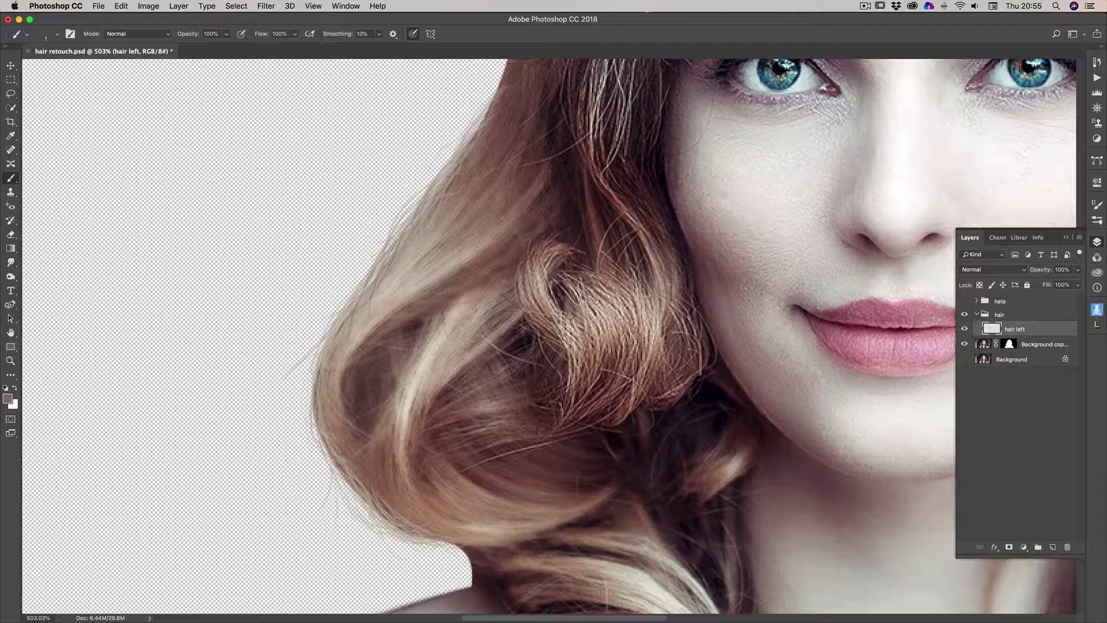
pyautogui.moveTo(369, 283)
pyautogui.mouseDown()
pyautogui.moveTo(451, 159)
pyautogui.moveTo(374, 267)
pyautogui.moveTo(396, 242)
pyautogui.mouseUp()
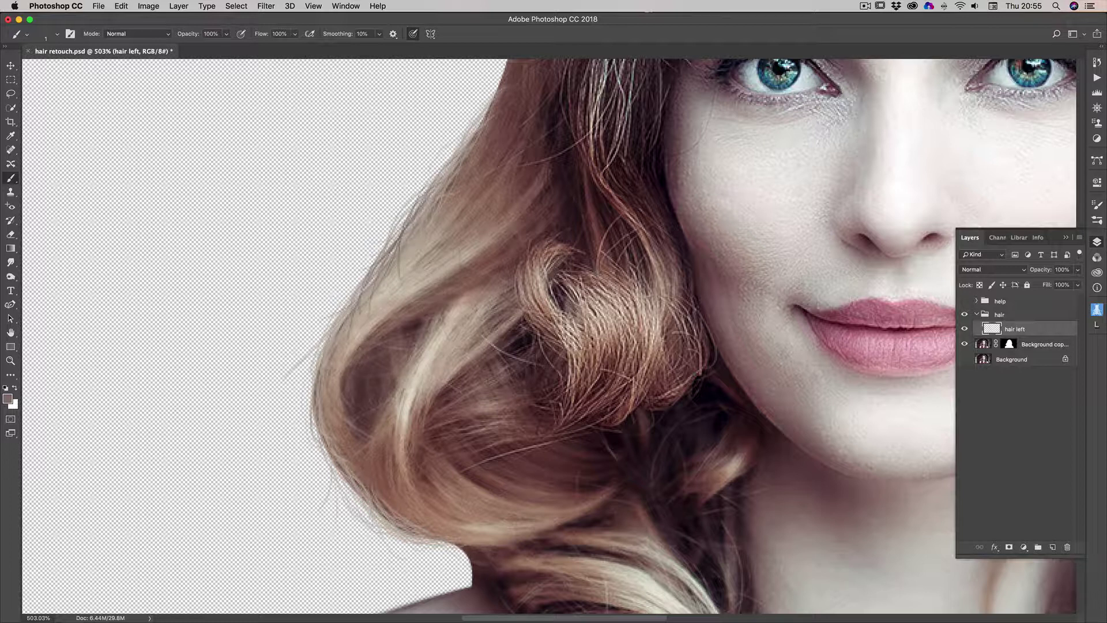
pyautogui.moveTo(316, 438); pyautogui.dragTo(310, 379)
pyautogui.moveTo(312, 497); pyautogui.dragTo(324, 444)
pyautogui.moveTo(352, 508); pyautogui.dragTo(333, 490)
pyautogui.moveTo(346, 494); pyautogui.dragTo(320, 445)
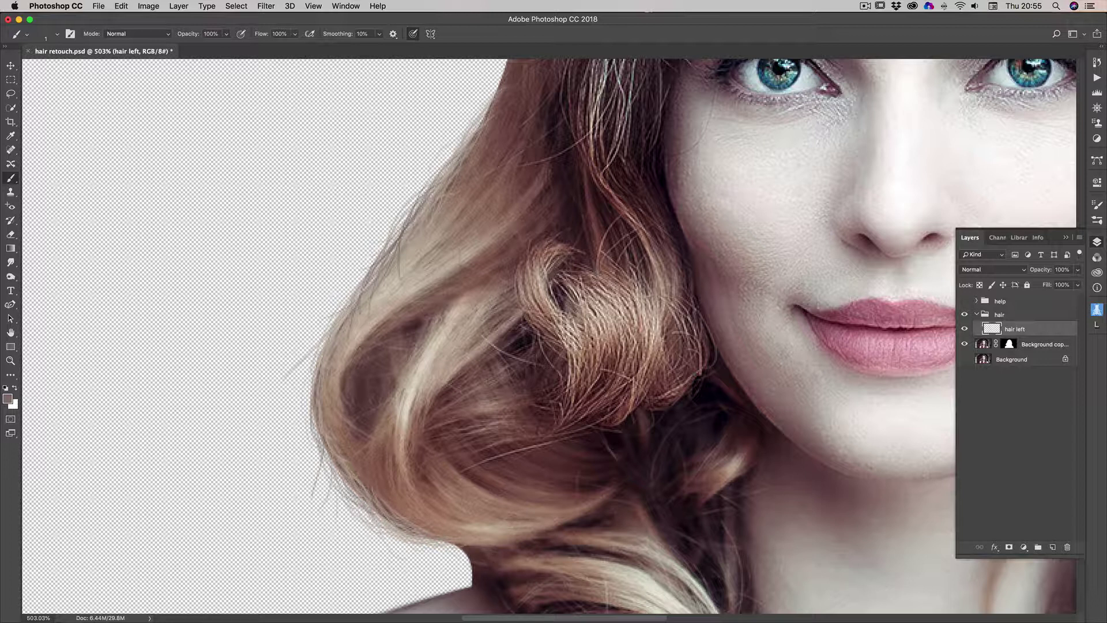
pyautogui.moveTo(414, 534)
pyautogui.mouseDown()
pyautogui.moveTo(354, 504)
pyautogui.moveTo(365, 505)
pyautogui.moveTo(342, 474)
pyautogui.mouseUp()
pyautogui.moveTo(442, 181)
pyautogui.mouseDown()
pyautogui.moveTo(473, 129)
pyautogui.moveTo(461, 144)
pyautogui.mouseUp()
pyautogui.moveTo(466, 137); pyautogui.dragTo(494, 89)
pyautogui.moveTo(395, 229); pyautogui.dragTo(422, 186)
pyautogui.moveTo(328, 337)
pyautogui.mouseDown()
pyautogui.moveTo(364, 281)
pyautogui.moveTo(337, 331)
pyautogui.mouseUp()
pyautogui.moveTo(343, 316); pyautogui.dragTo(355, 300)
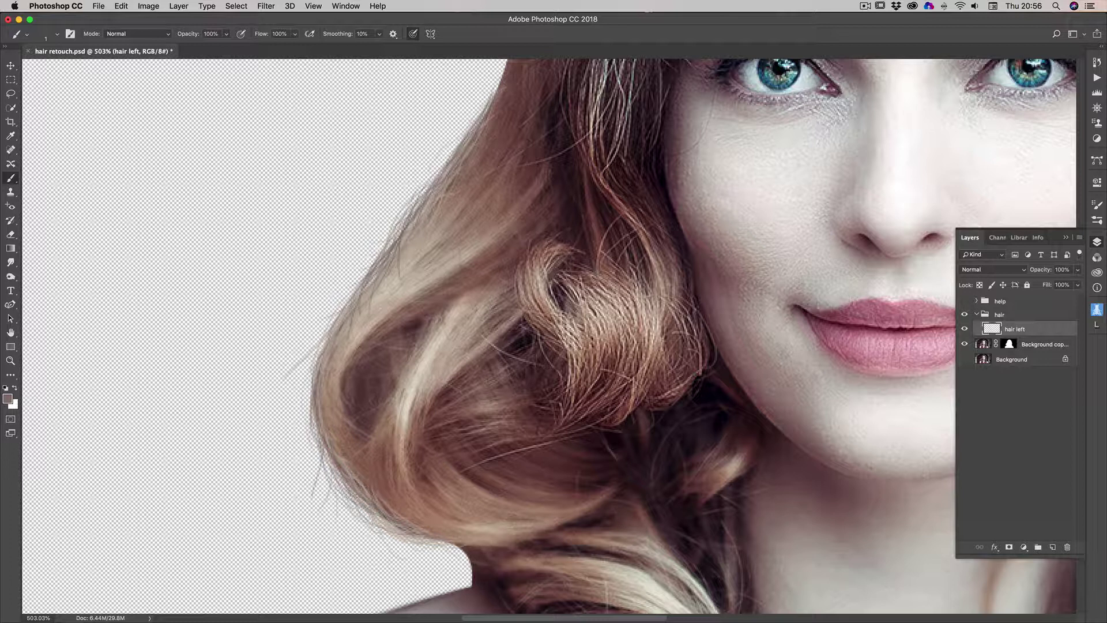
pyautogui.moveTo(329, 473); pyautogui.dragTo(336, 459)
pyautogui.moveTo(390, 526); pyautogui.dragTo(339, 486)
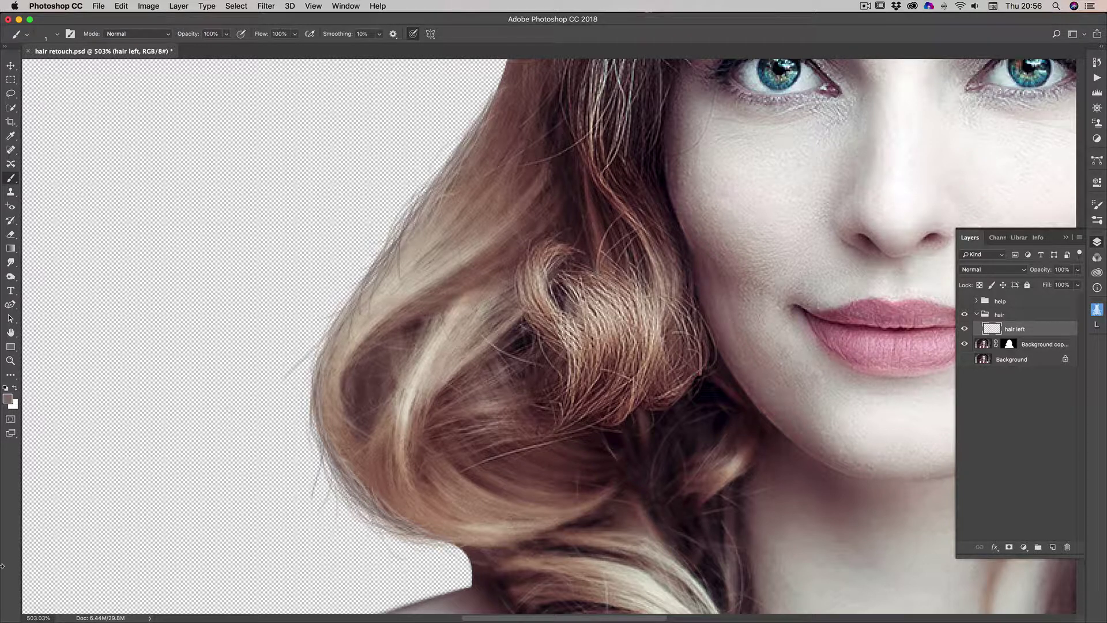
# Sample the lighter tone #c8b1a1 from the left curl and paint thin strands over the curl's lower outer edge
pyautogui.click(7, 398)
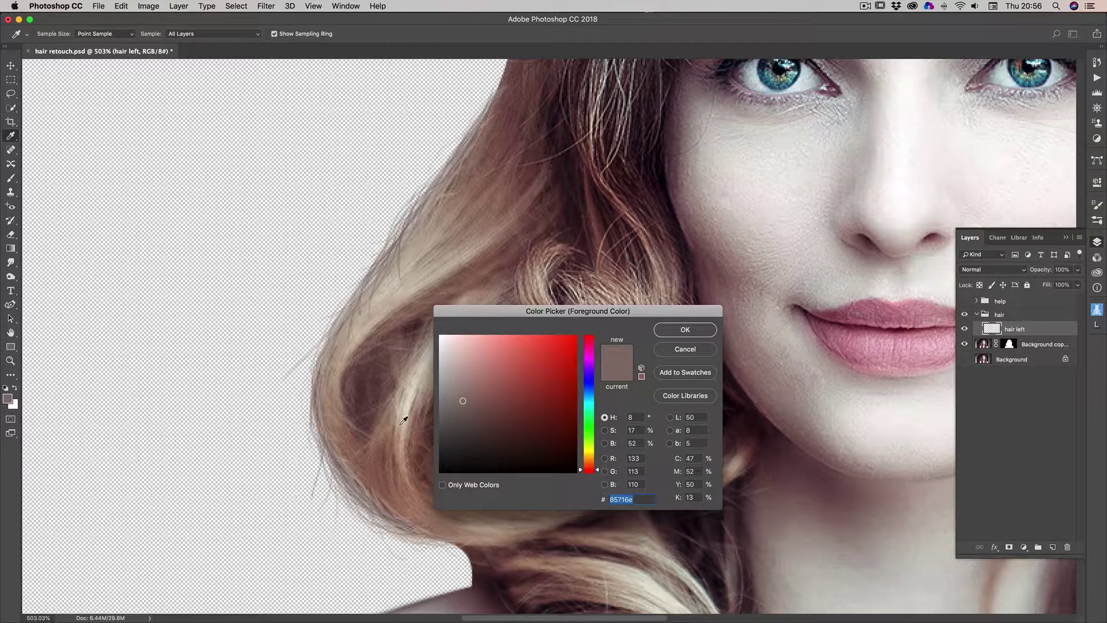
pyautogui.click(356, 344)
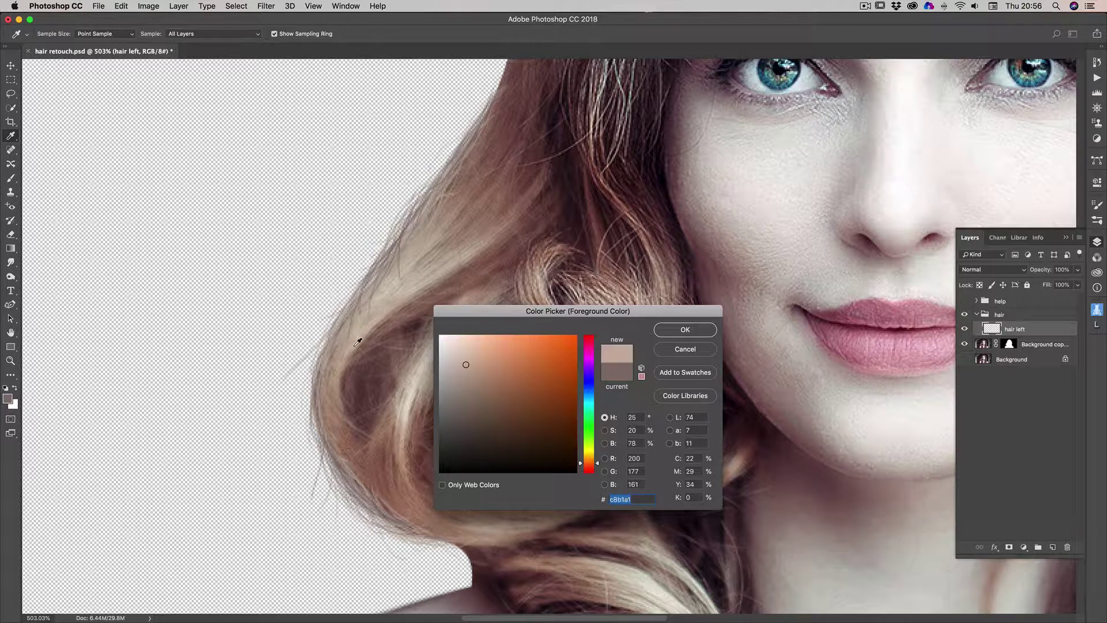
pyautogui.click(687, 331)
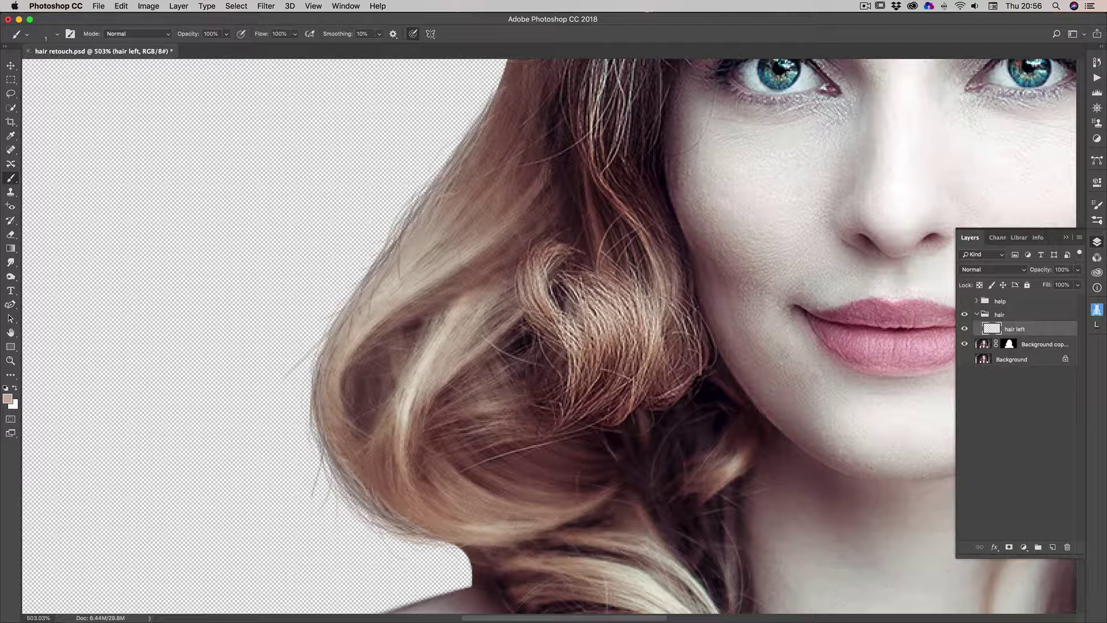
pyautogui.moveTo(326, 425); pyautogui.dragTo(352, 454)
pyautogui.moveTo(328, 394); pyautogui.dragTo(350, 450)
pyautogui.moveTo(322, 397); pyautogui.dragTo(317, 429)
pyautogui.moveTo(327, 436); pyautogui.dragTo(357, 484)
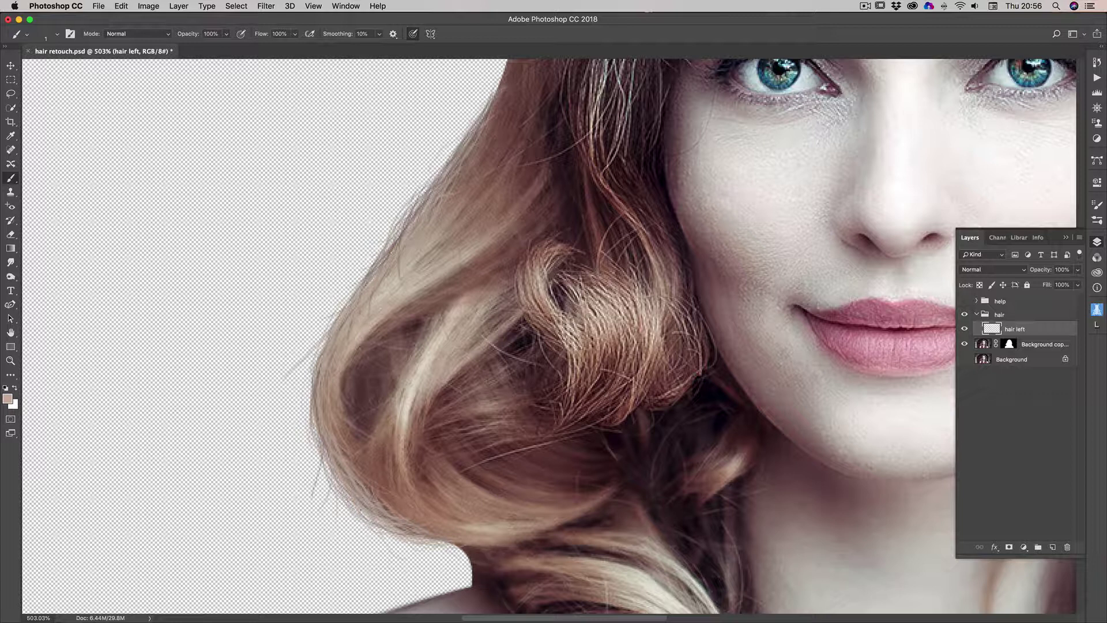
# Paint one more light strand along the left curl's lower outer edge and sample a darker reddish brown from the curl as foreground color
pyautogui.moveTo(355, 475); pyautogui.dragTo(373, 497)
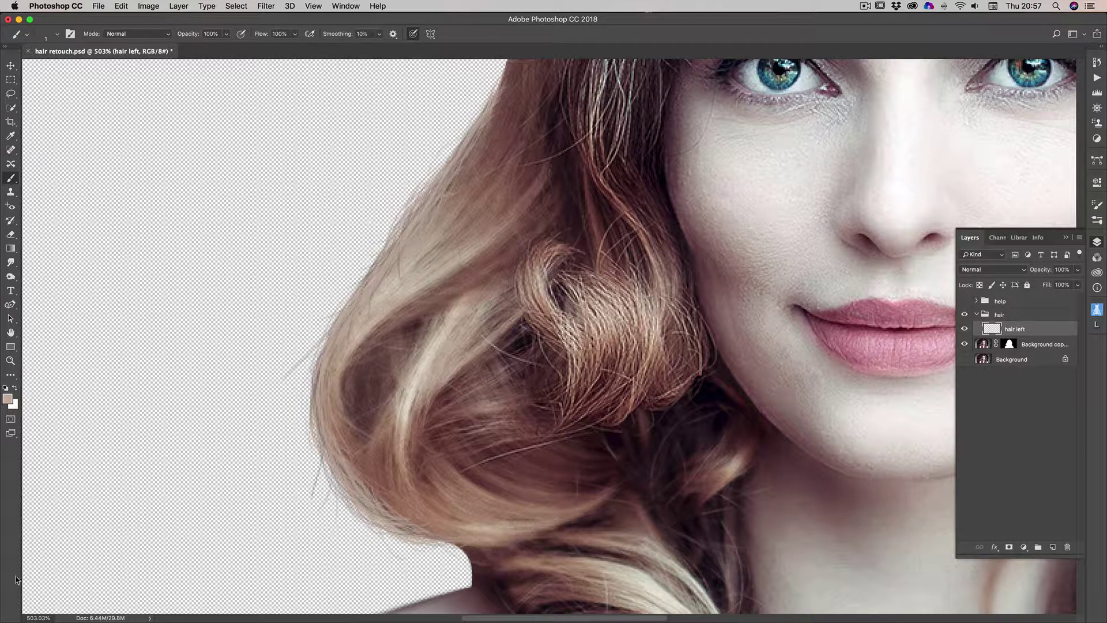
pyautogui.click(7, 398)
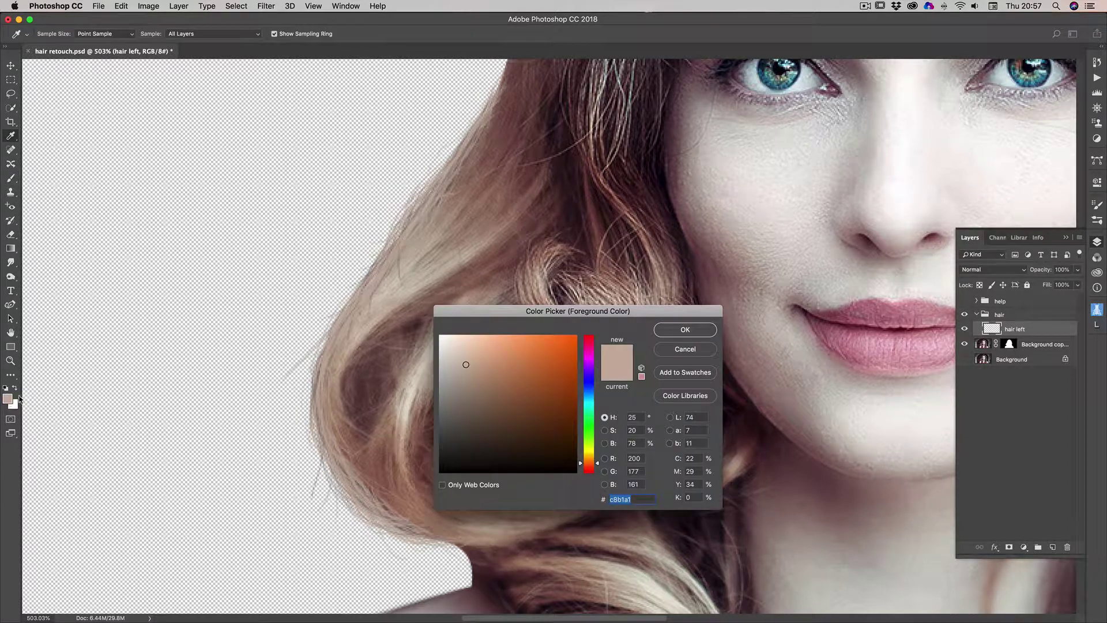
pyautogui.click(362, 466)
pyautogui.click(683, 334)
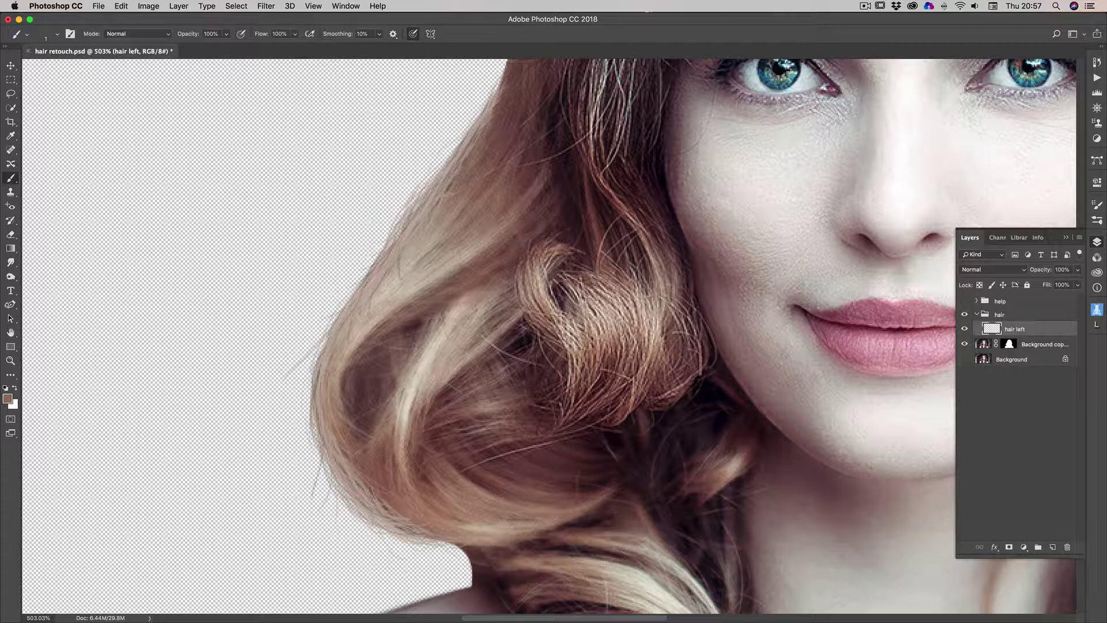
# Paint fine reddish-brown strands along the lower outer edge of the left curl down toward the neck
pyautogui.moveTo(350, 491); pyautogui.dragTo(383, 523)
pyautogui.scroll(3, 413, 436)
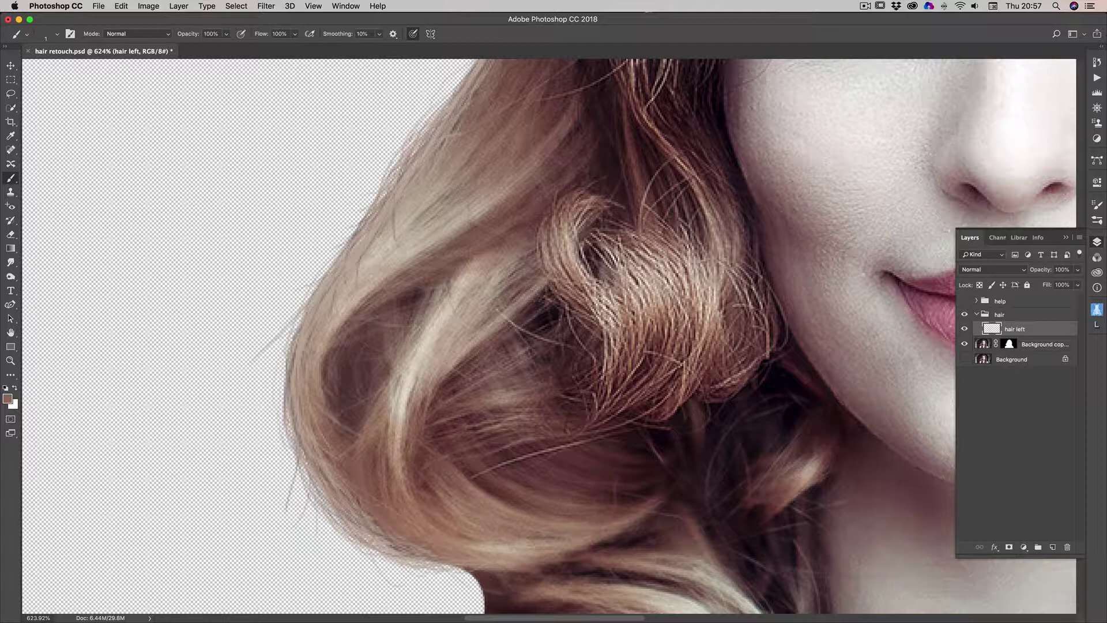
pyautogui.moveTo(372, 532); pyautogui.dragTo(410, 557)
# Duplicate the "hair left" layer within the same document, keeping the name "hair left copy"
pyautogui.rightClick(1036, 328)
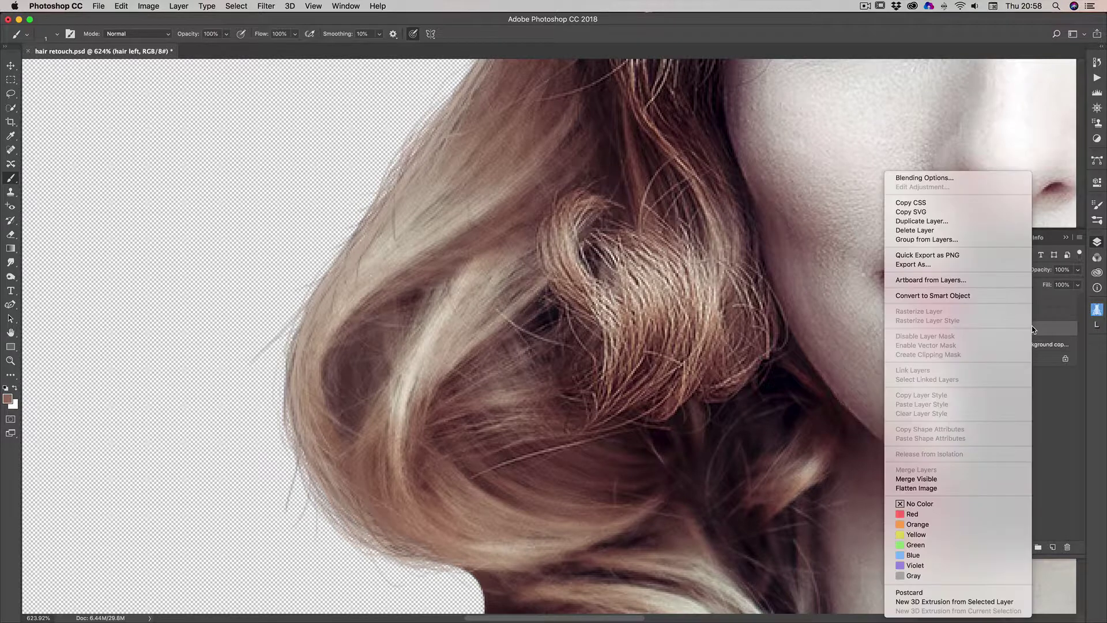
pyautogui.click(930, 221)
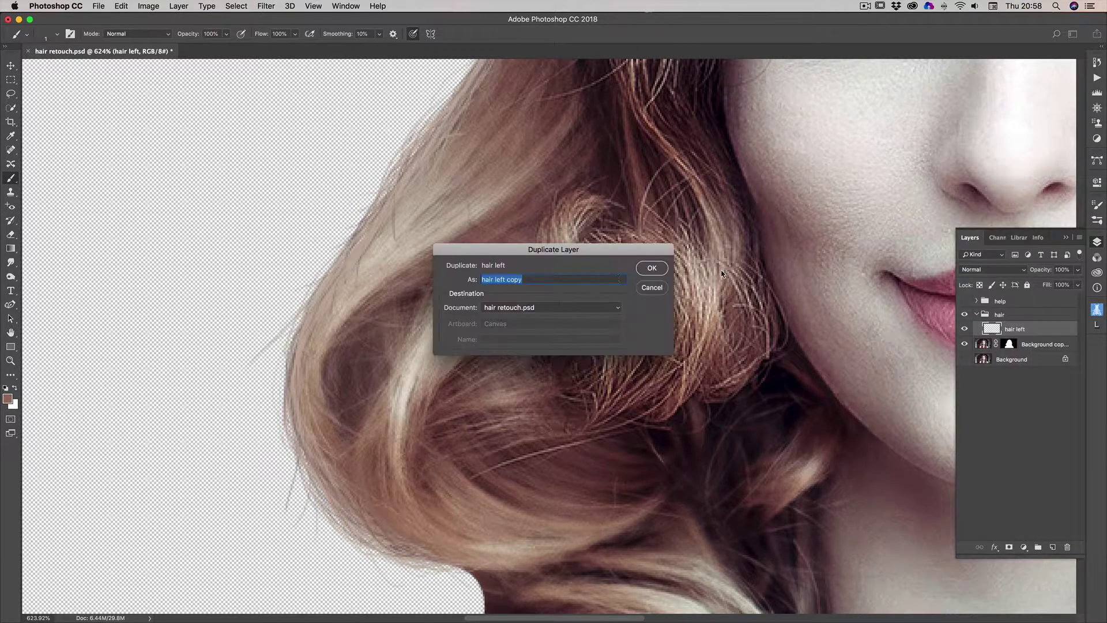
pyautogui.click(660, 269)
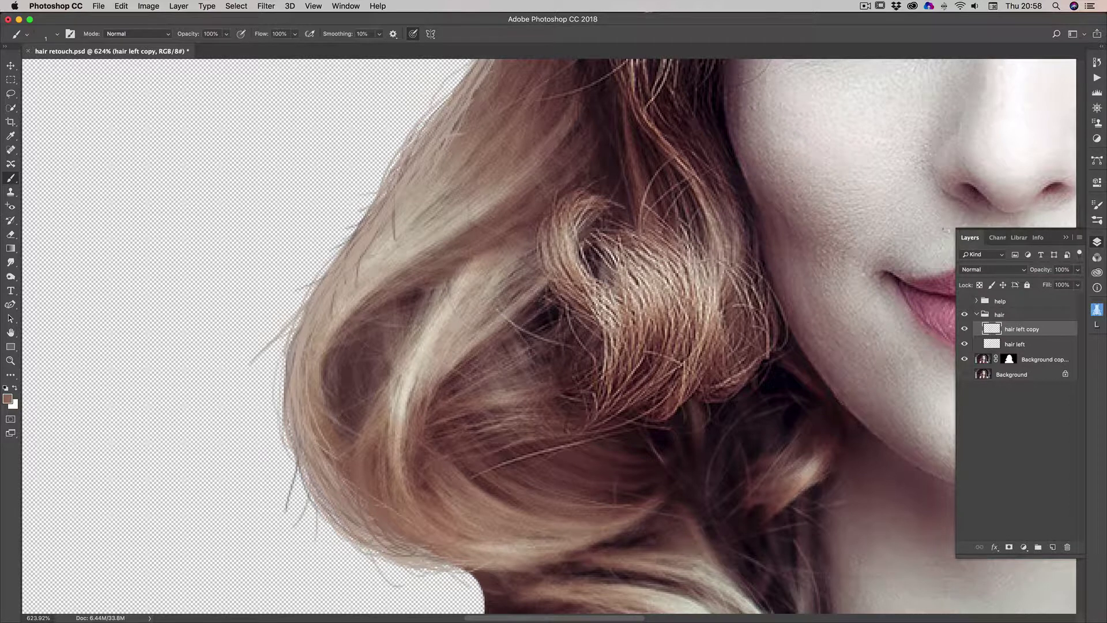
# Load the painted strands of the "hair left copy" layer as a selection and invert it
pyautogui.keyDown('super'); pyautogui.click(994, 331); pyautogui.keyUp('super')
pyautogui.scroll(5, 548, 335)
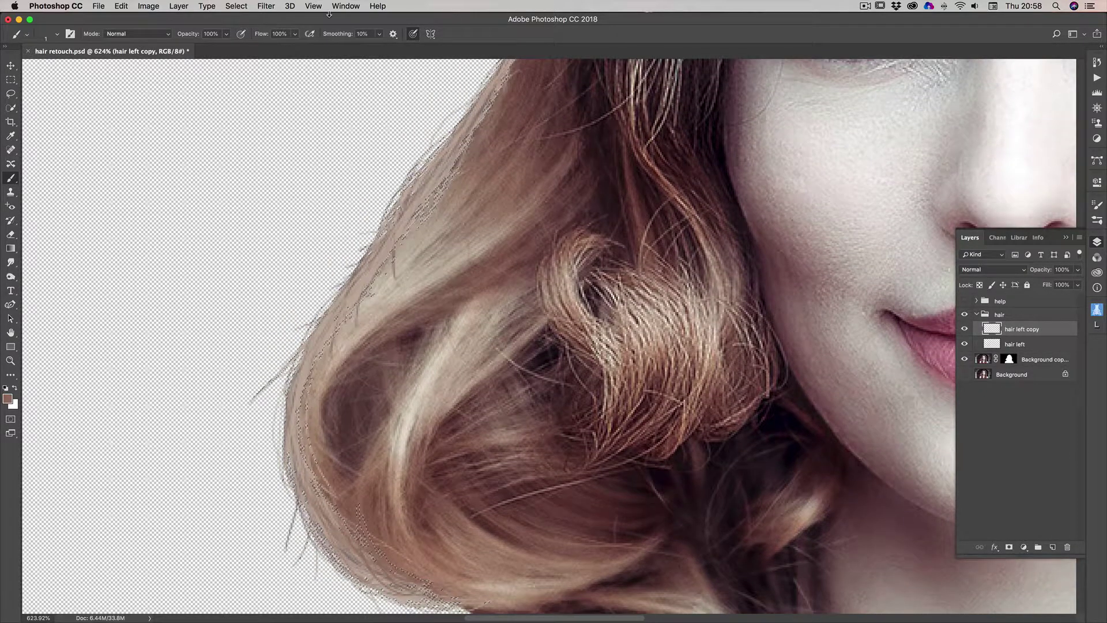
pyautogui.click(231, 6)
pyautogui.click(259, 50)
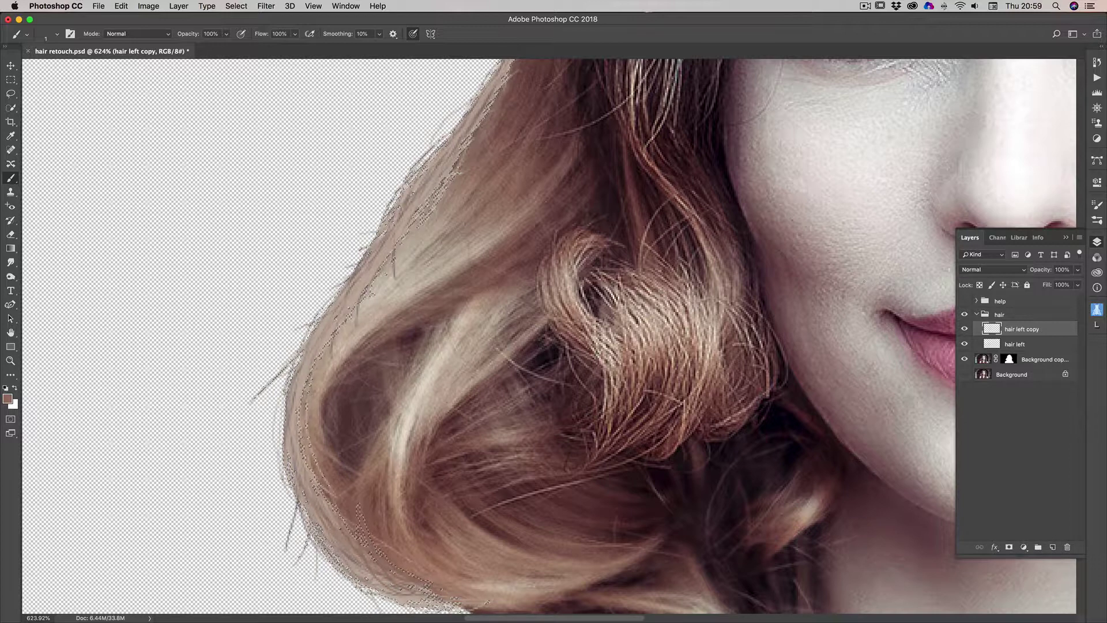
# Duplicate the "hair left copy" layer as "hair left copy 2" in the same document
pyautogui.rightClick(1033, 330)
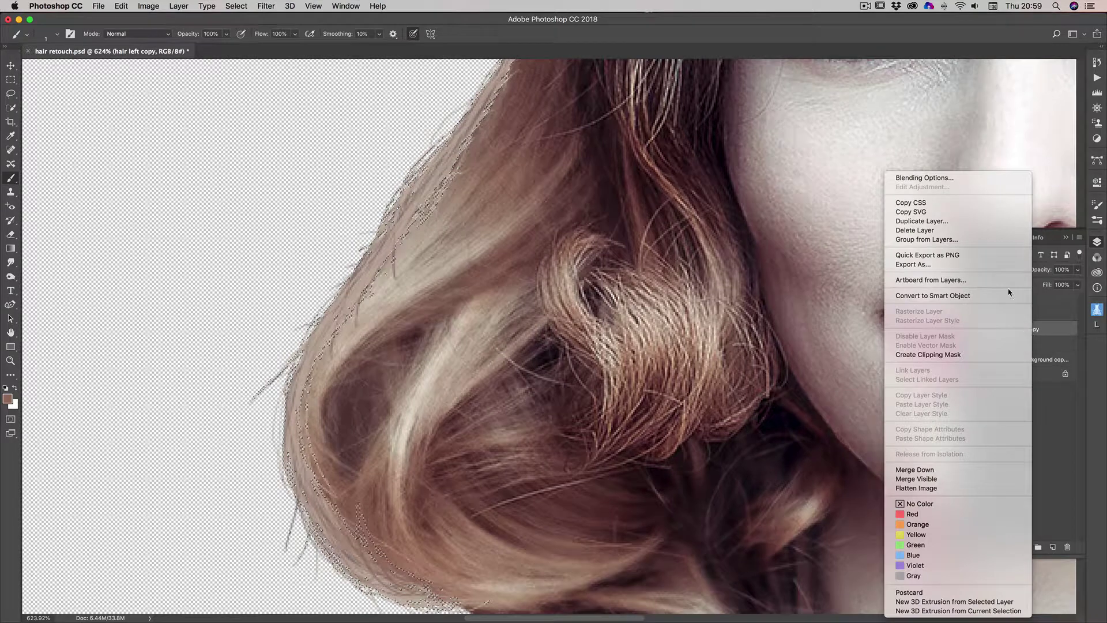
pyautogui.click(921, 221)
pyautogui.click(650, 266)
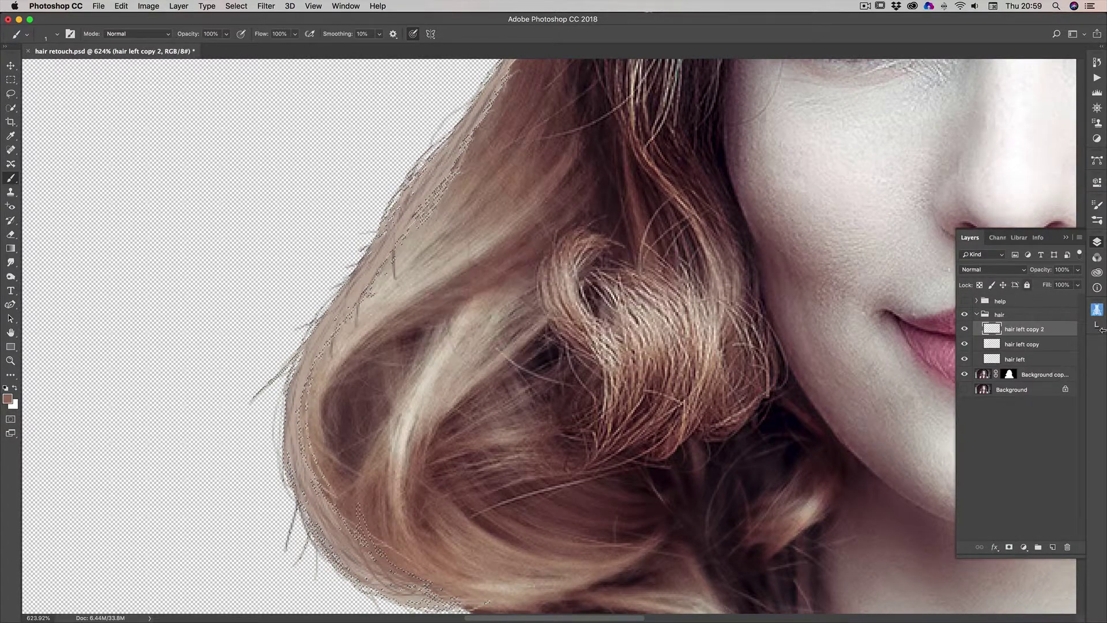
# Hide the "hair left copy" layer and clear the active selection
pyautogui.click(964, 344)
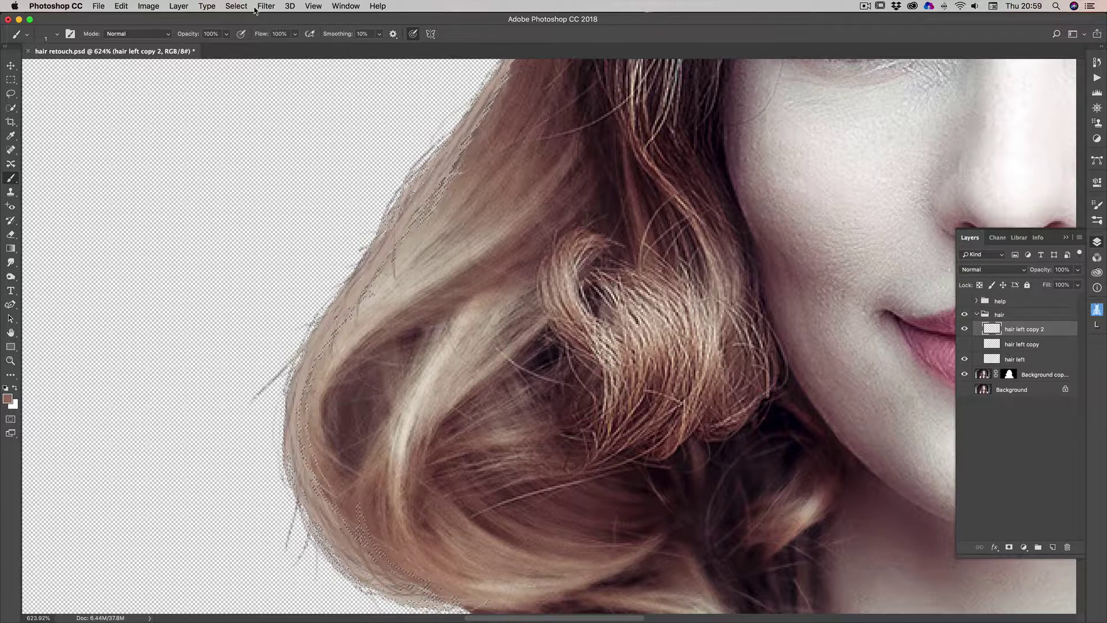
pyautogui.click(237, 6)
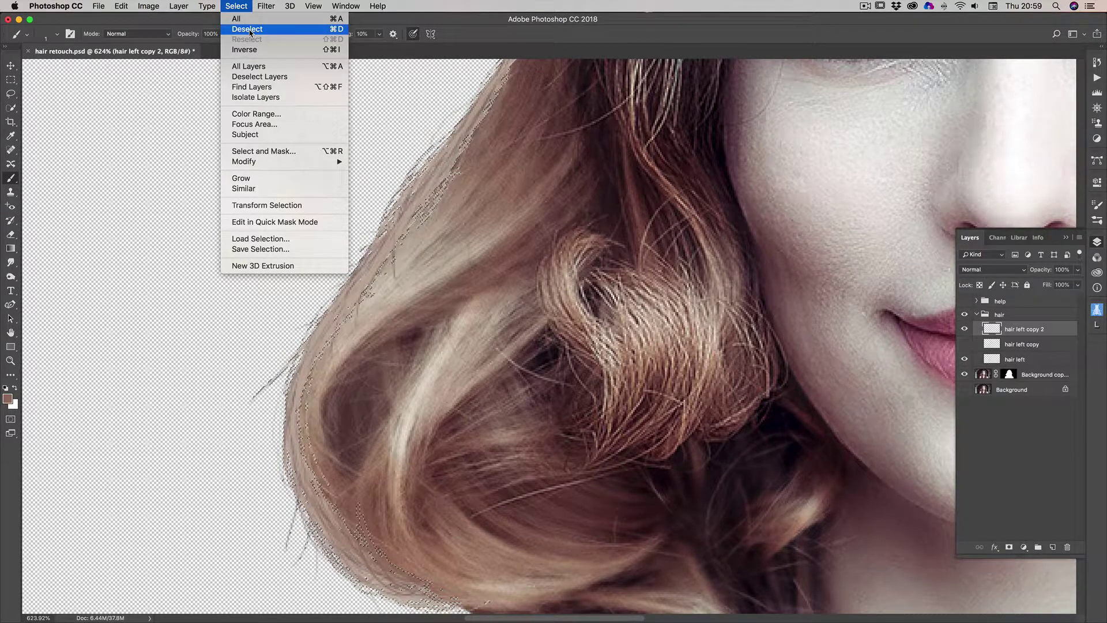
pyautogui.click(250, 30)
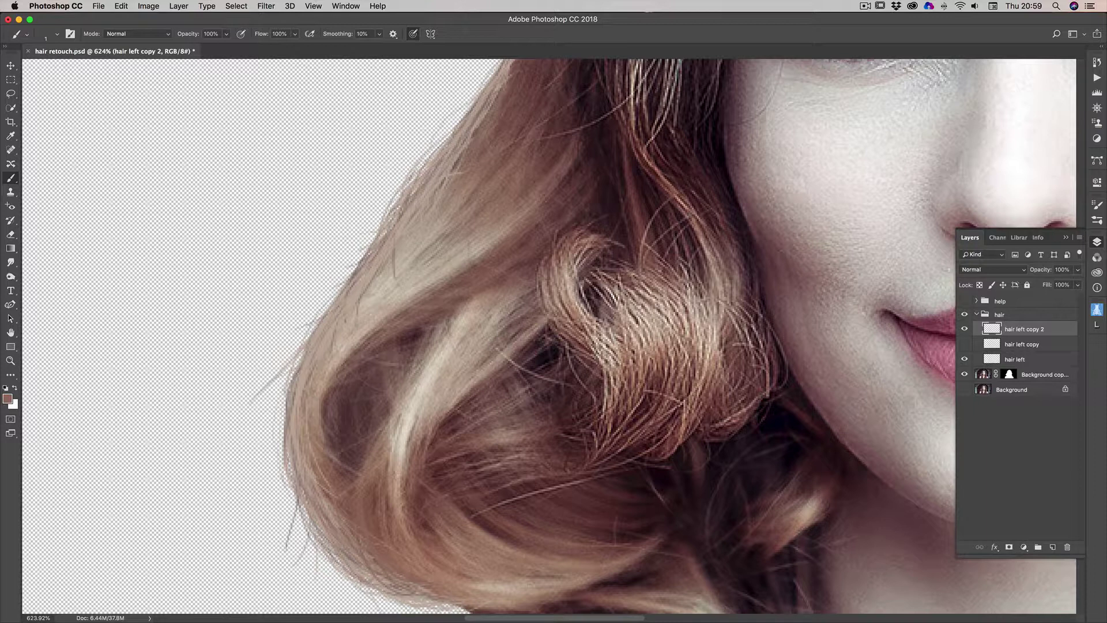
# Inspect the left hair edge and compare it with the "hair left copy 2" layer shown and hidden
pyautogui.scroll(5, 662, 336)
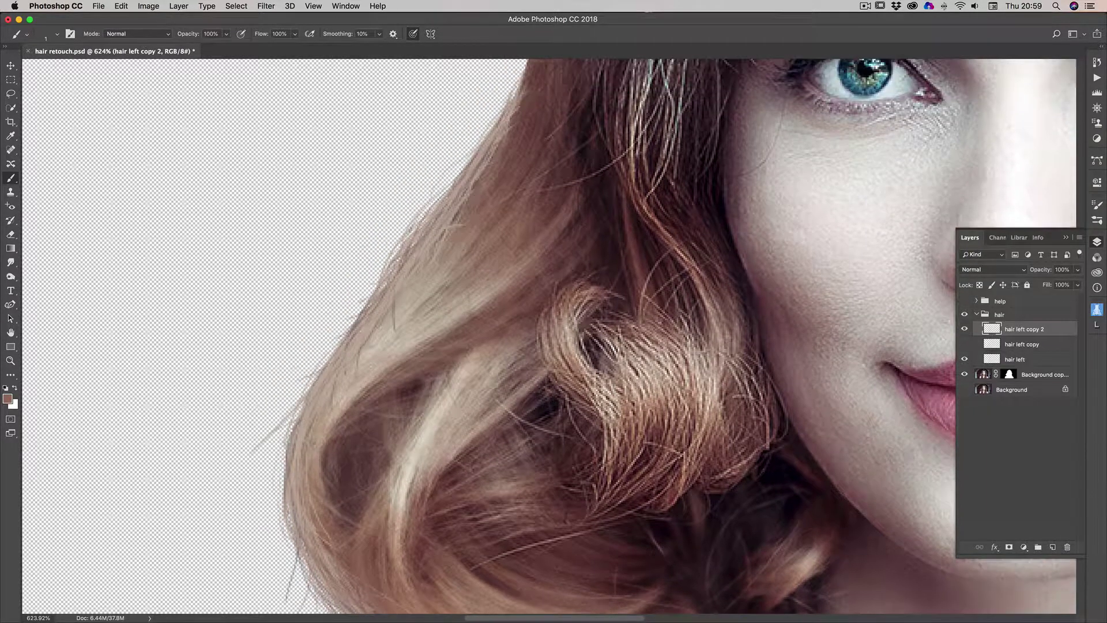
pyautogui.scroll(8, 548, 336)
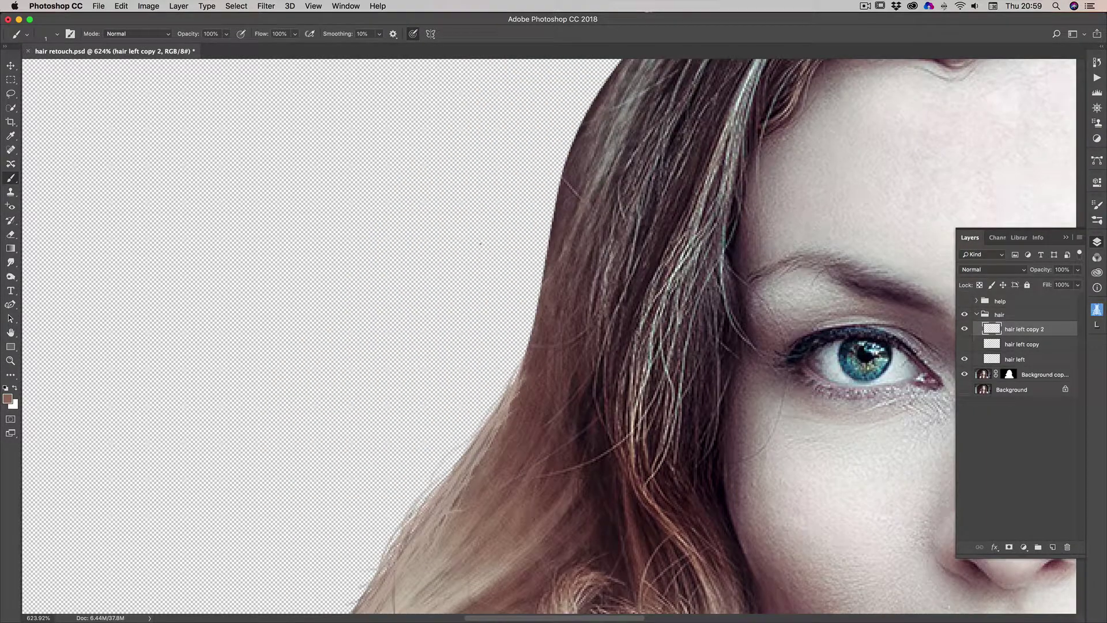
pyautogui.scroll(-20, 481, 243)
pyautogui.scroll(9, 480, 243)
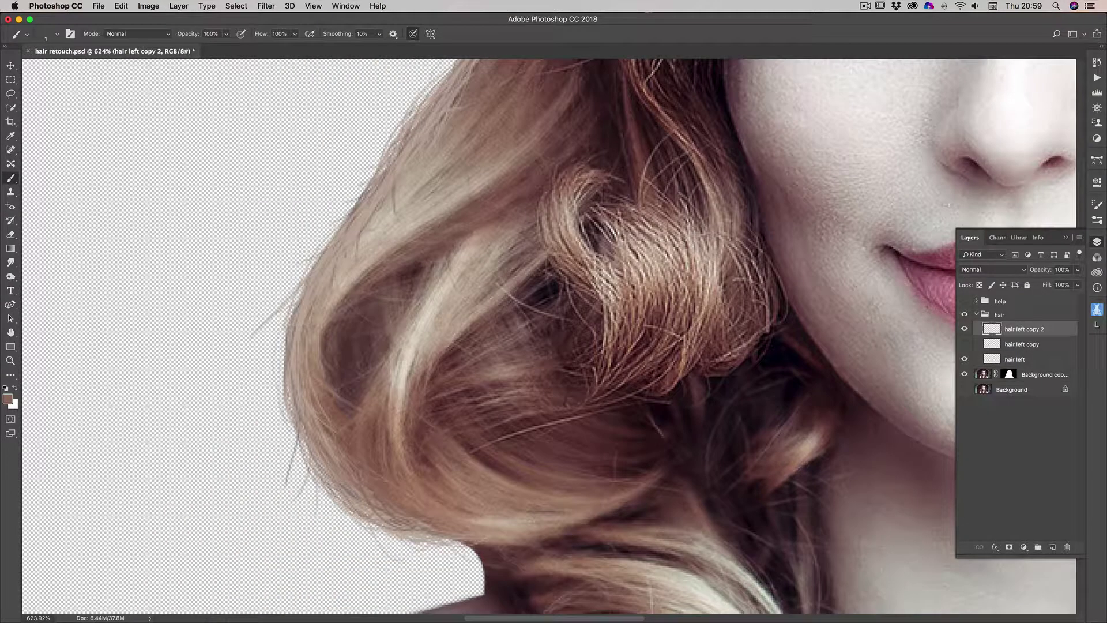
pyautogui.scroll(1, 548, 336)
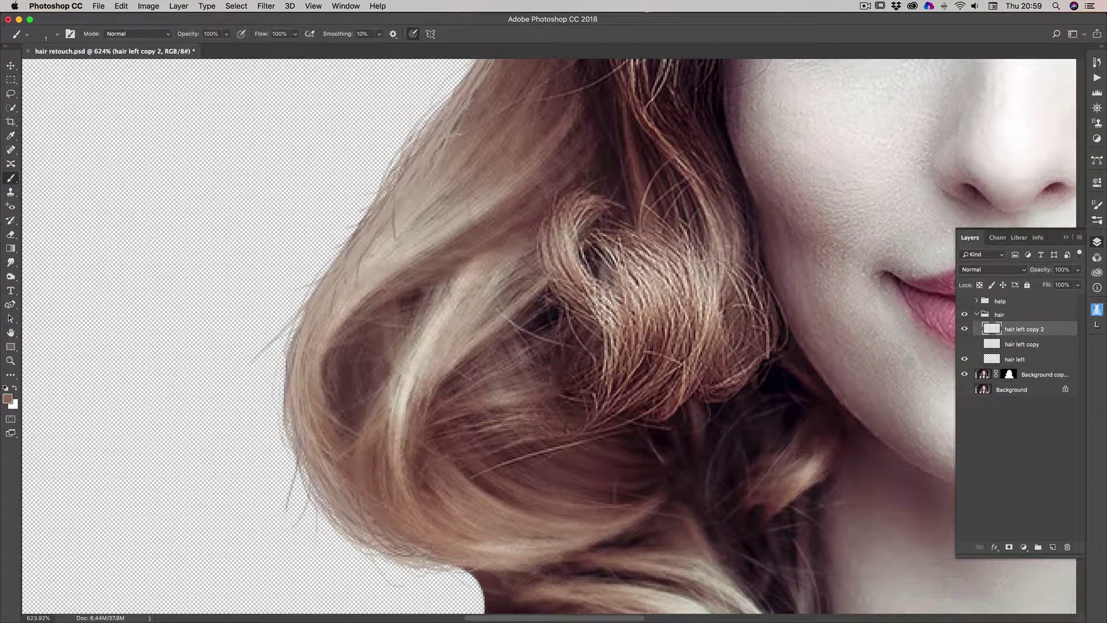
pyautogui.click(965, 329)
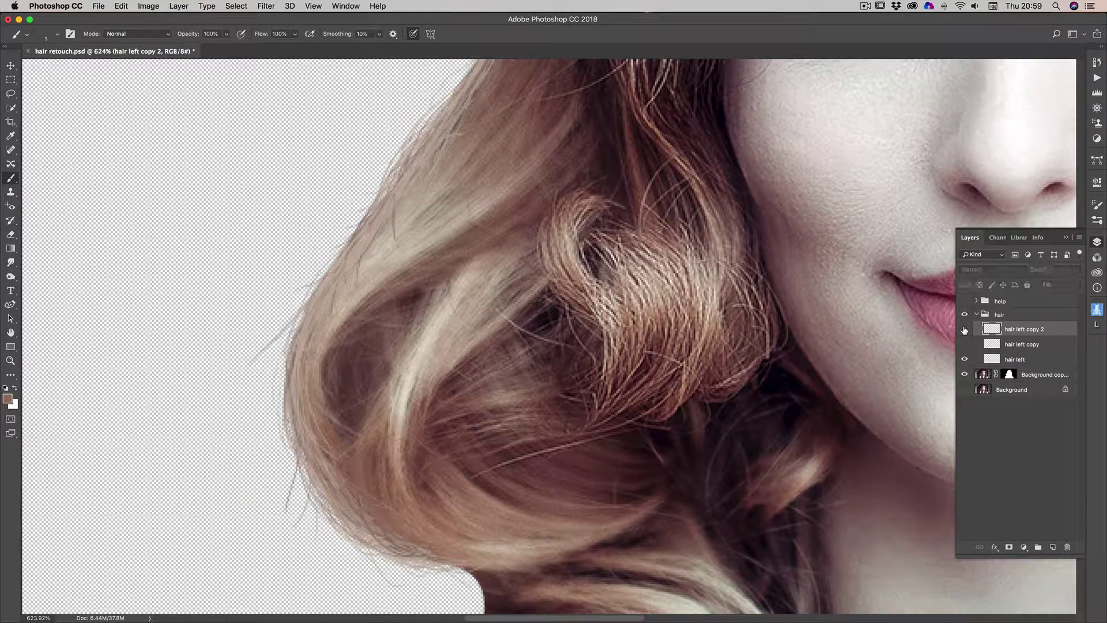
pyautogui.click(965, 330)
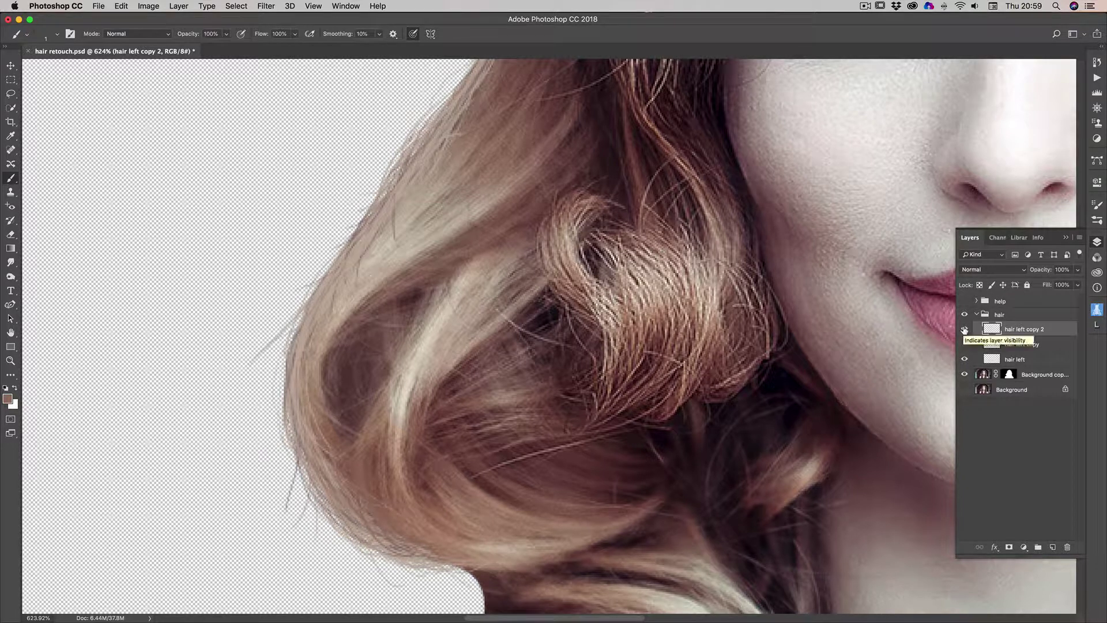
pyautogui.click(965, 329)
pyautogui.click(964, 330)
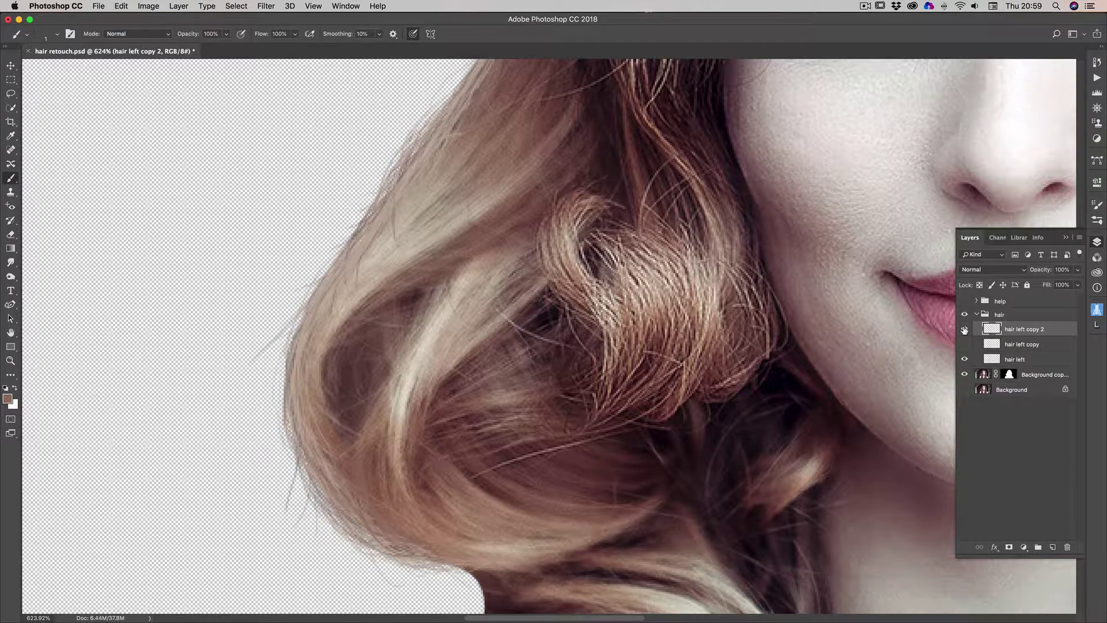
pyautogui.click(964, 329)
pyautogui.click(965, 329)
# Compare the strand density along the left hair edge with the "hair left copy" layer shown and hidden, leaving it hidden
pyautogui.click(993, 346)
pyautogui.click(965, 344)
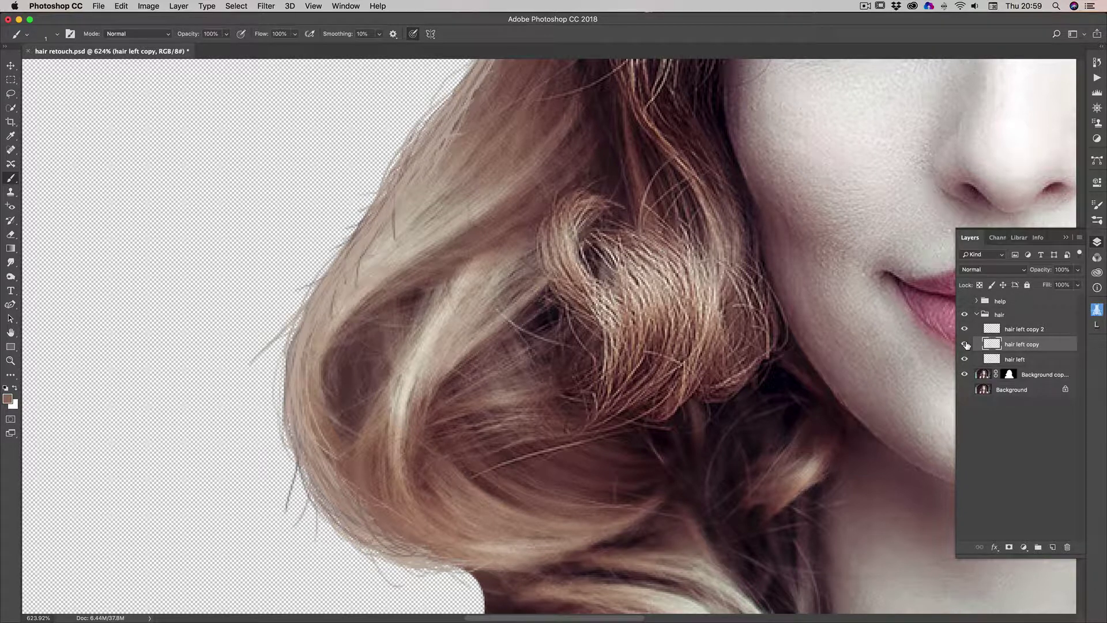
pyautogui.click(966, 345)
pyautogui.click(966, 345)
pyautogui.click(966, 344)
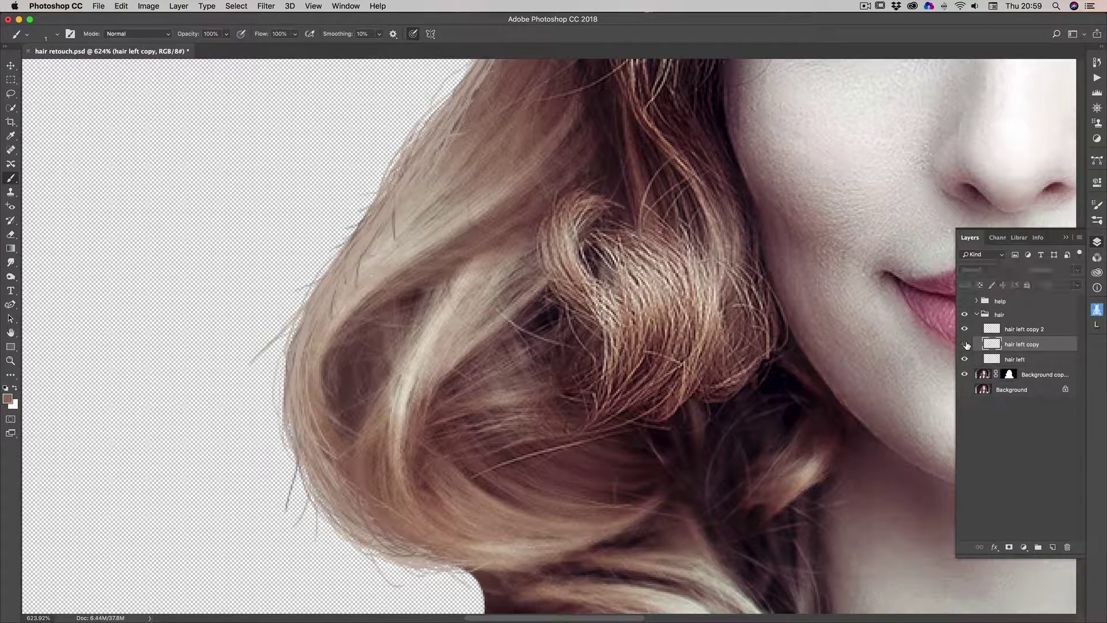
pyautogui.click(966, 345)
pyautogui.click(966, 344)
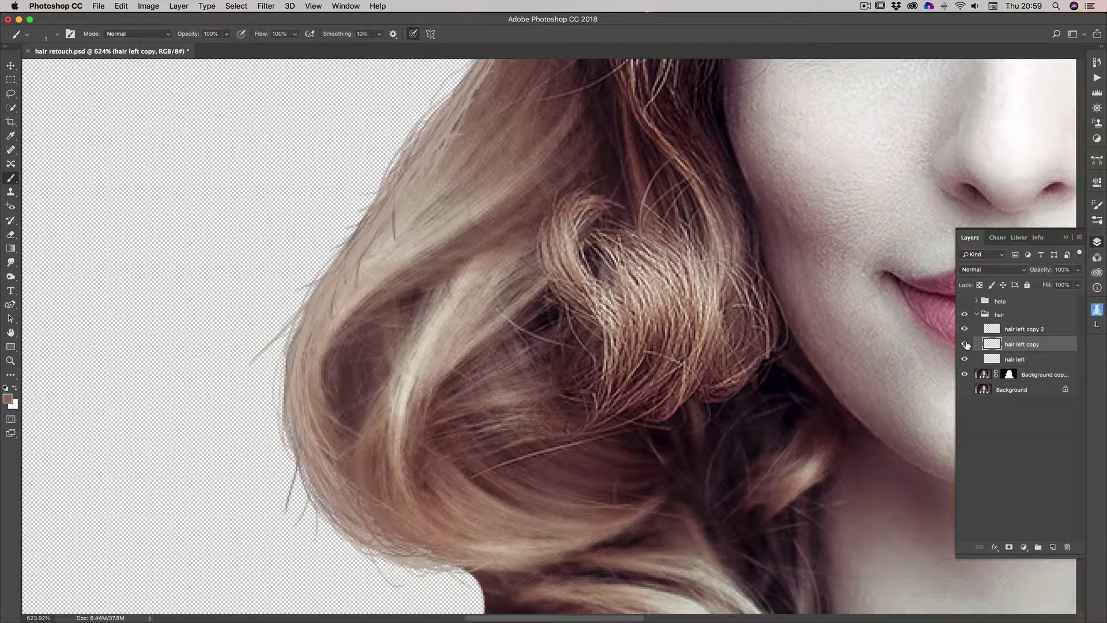
pyautogui.click(966, 345)
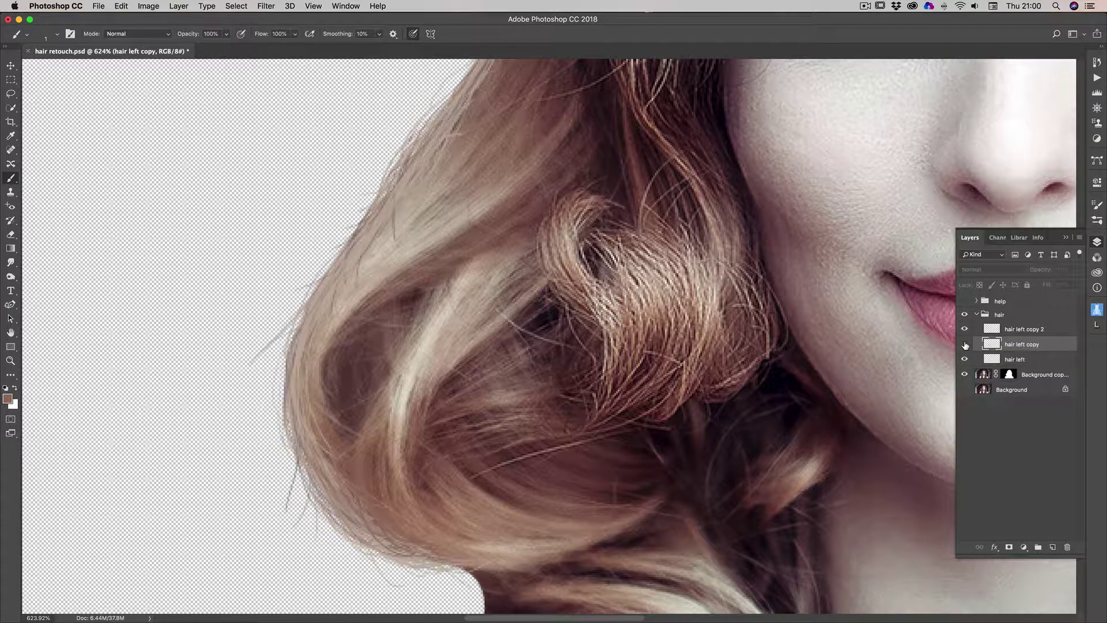
pyautogui.click(966, 344)
pyautogui.click(966, 345)
pyautogui.click(965, 344)
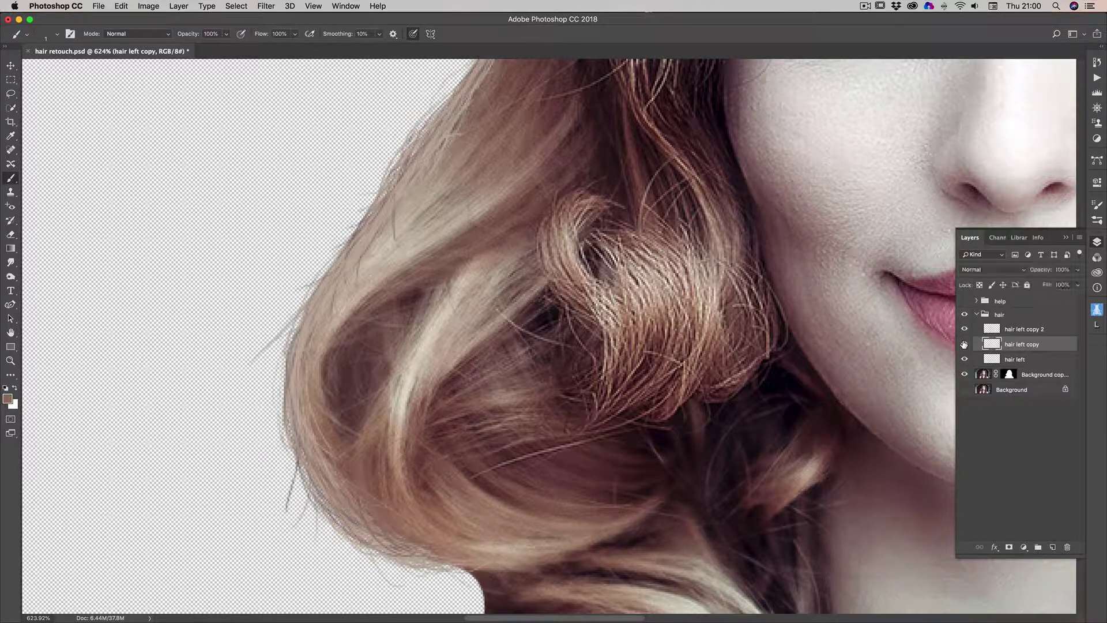
pyautogui.click(965, 344)
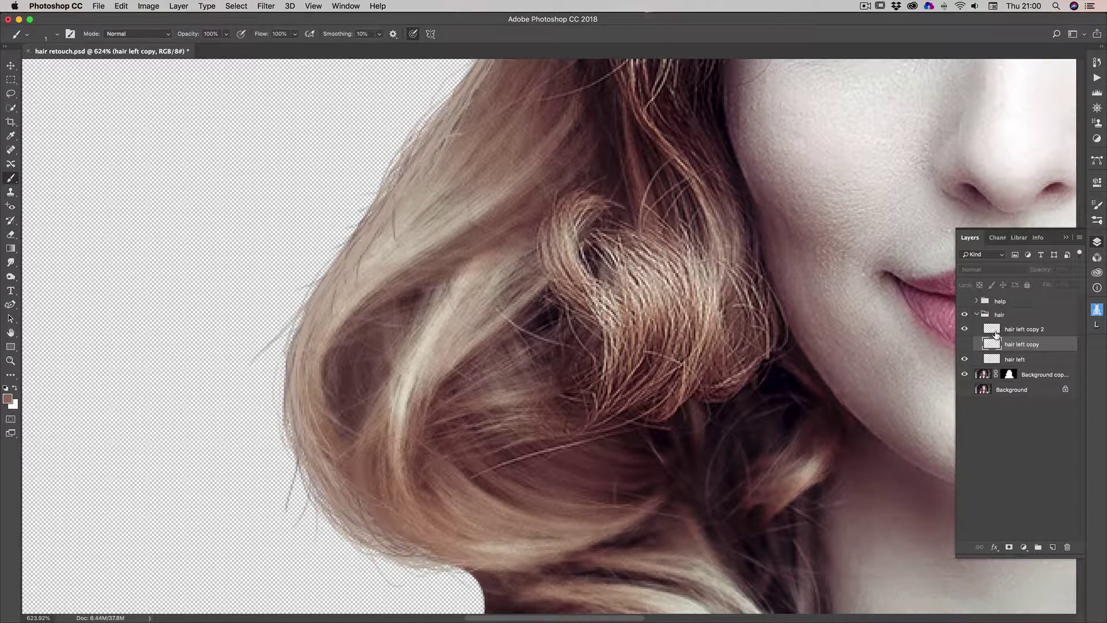
# Toggle "hair left copy 2", hide "hair left", and compare the bare hair edge with only "hair left copy 2" shown
pyautogui.click(991, 330)
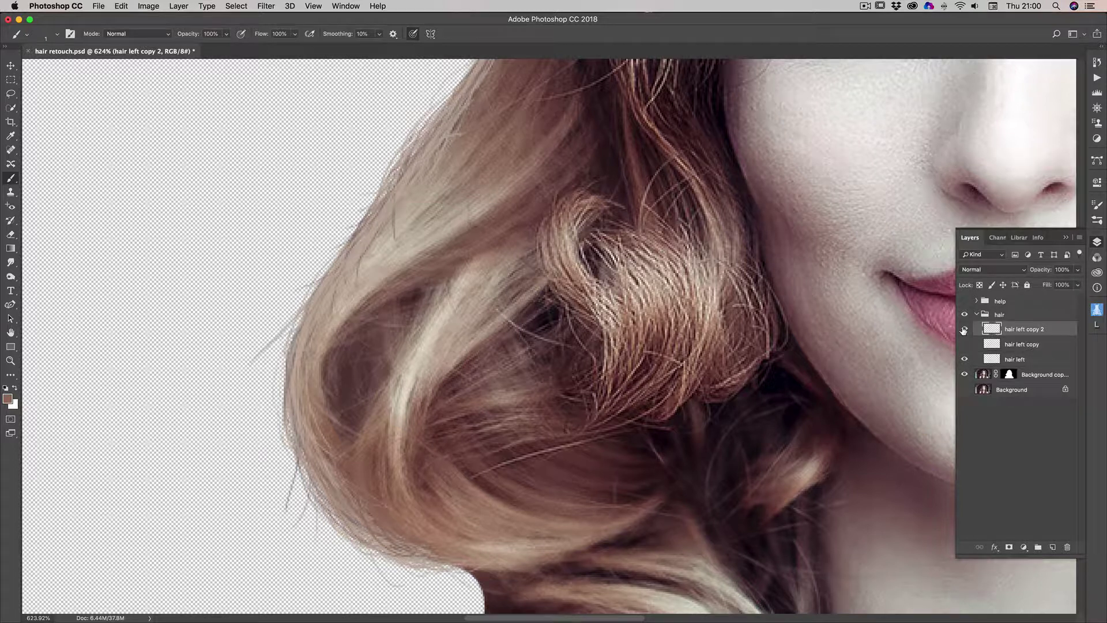
pyautogui.click(964, 330)
pyautogui.click(964, 330)
pyautogui.click(964, 330)
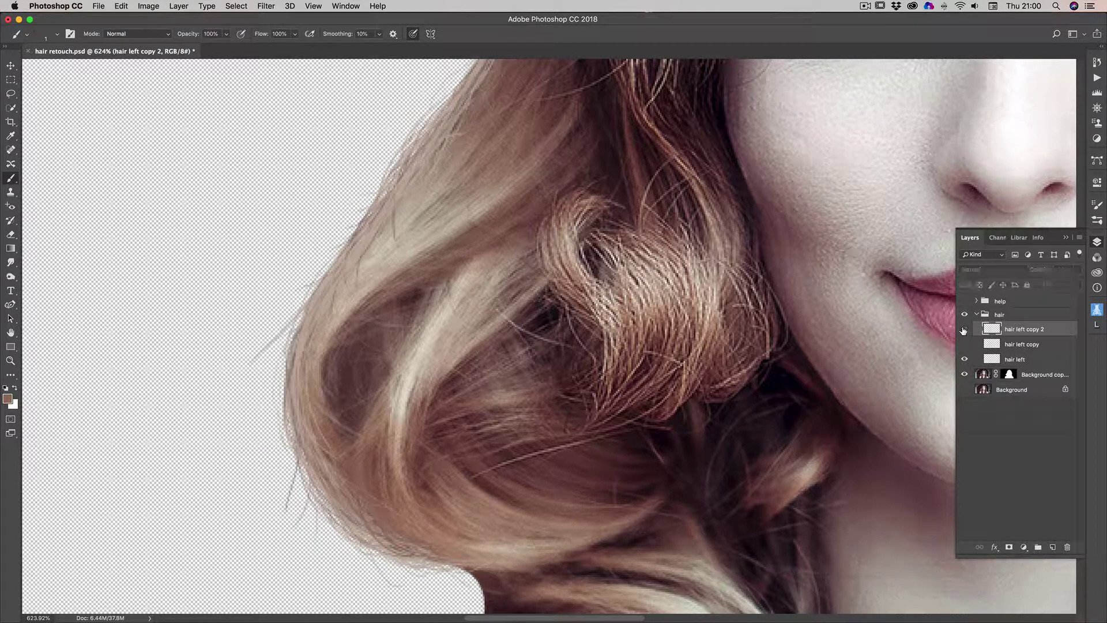
pyautogui.click(966, 359)
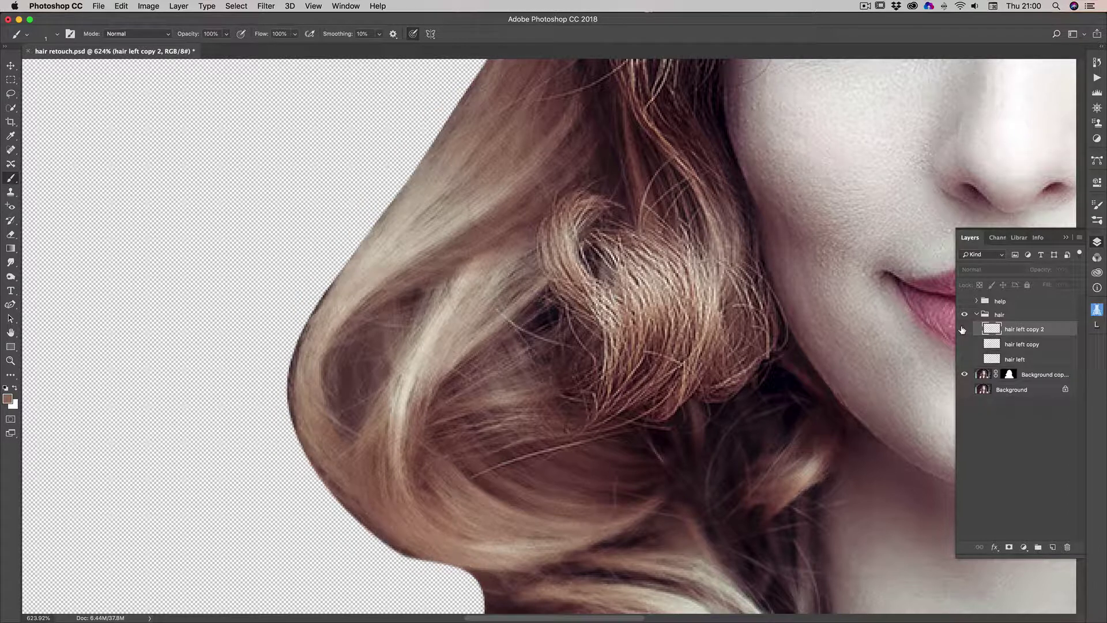
pyautogui.click(965, 329)
pyautogui.click(965, 329)
pyautogui.click(965, 329)
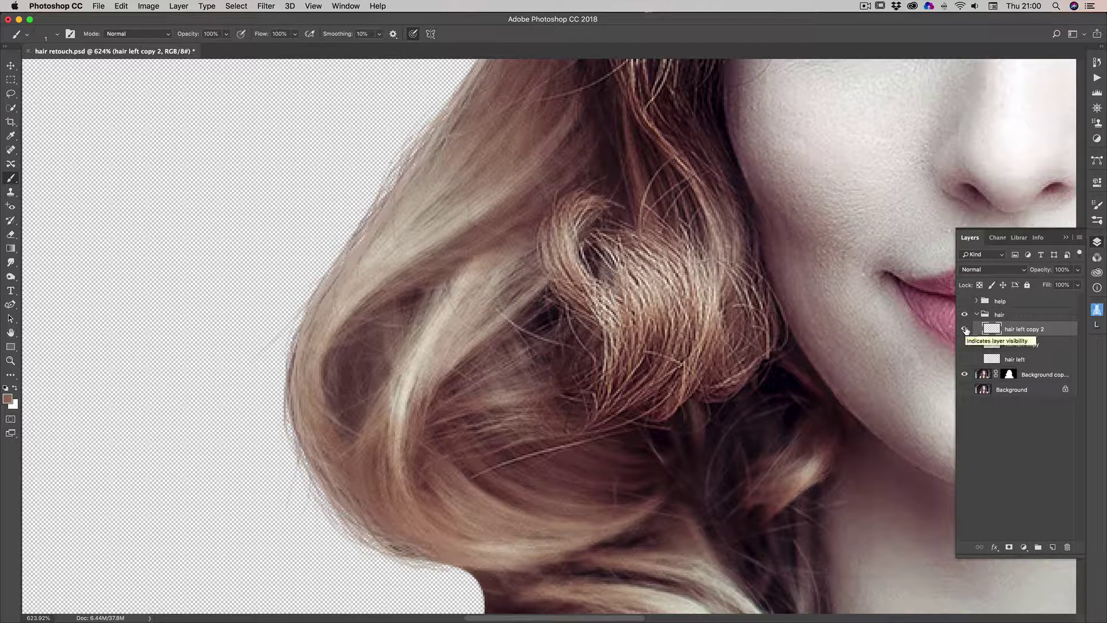
# Compare the left hair edge with the original "hair left" layer shown and hidden beneath "hair left copy 2"
pyautogui.click(965, 359)
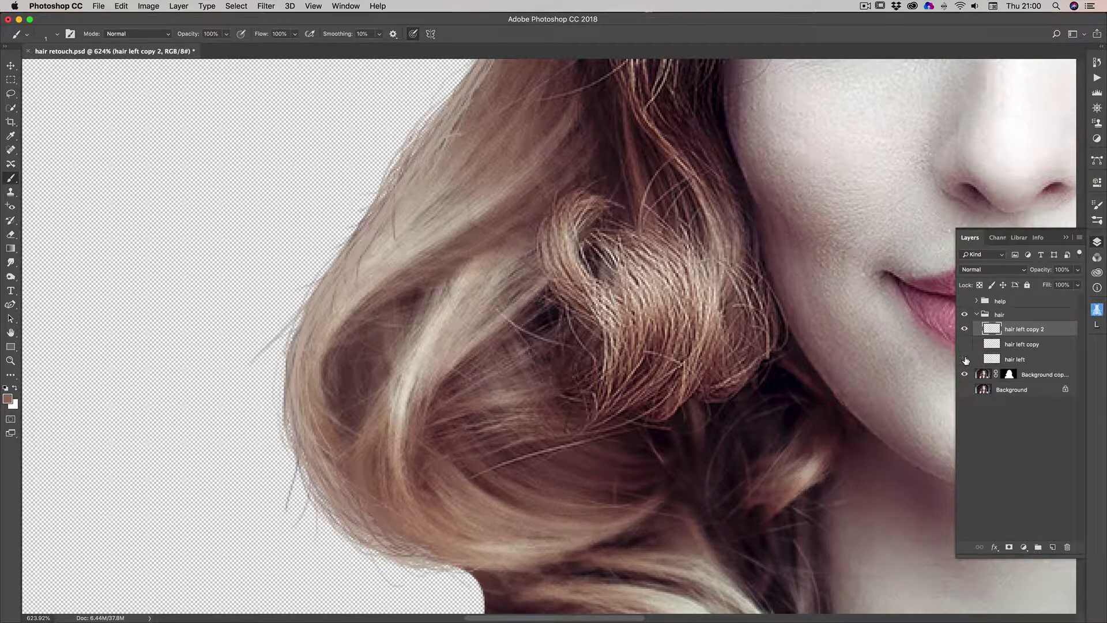
pyautogui.click(965, 359)
pyautogui.click(965, 359)
pyautogui.click(965, 359)
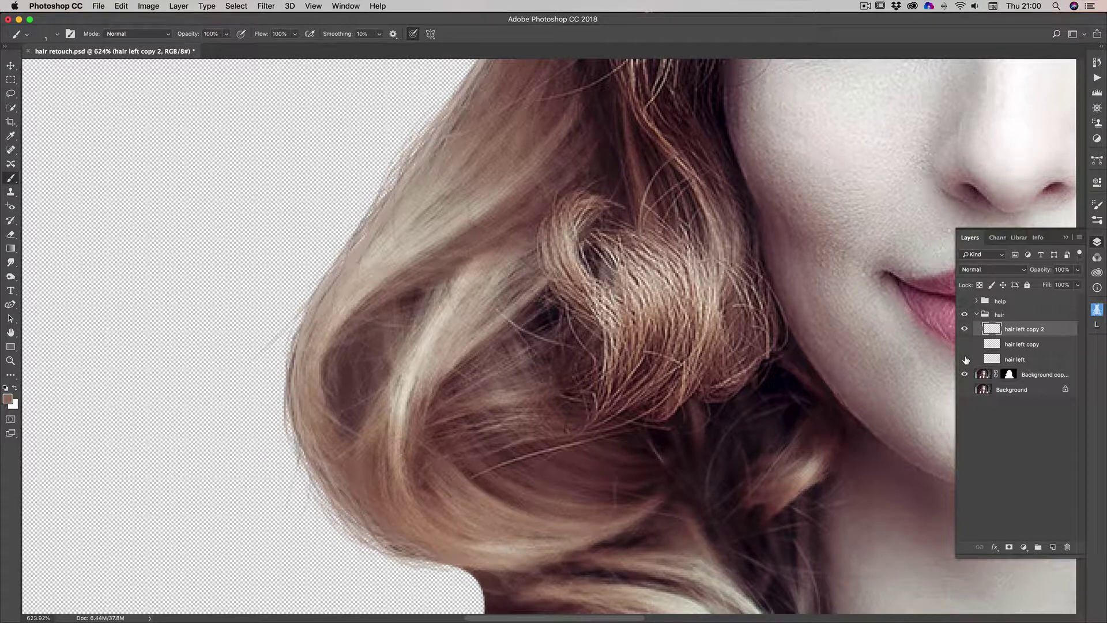
pyautogui.click(965, 359)
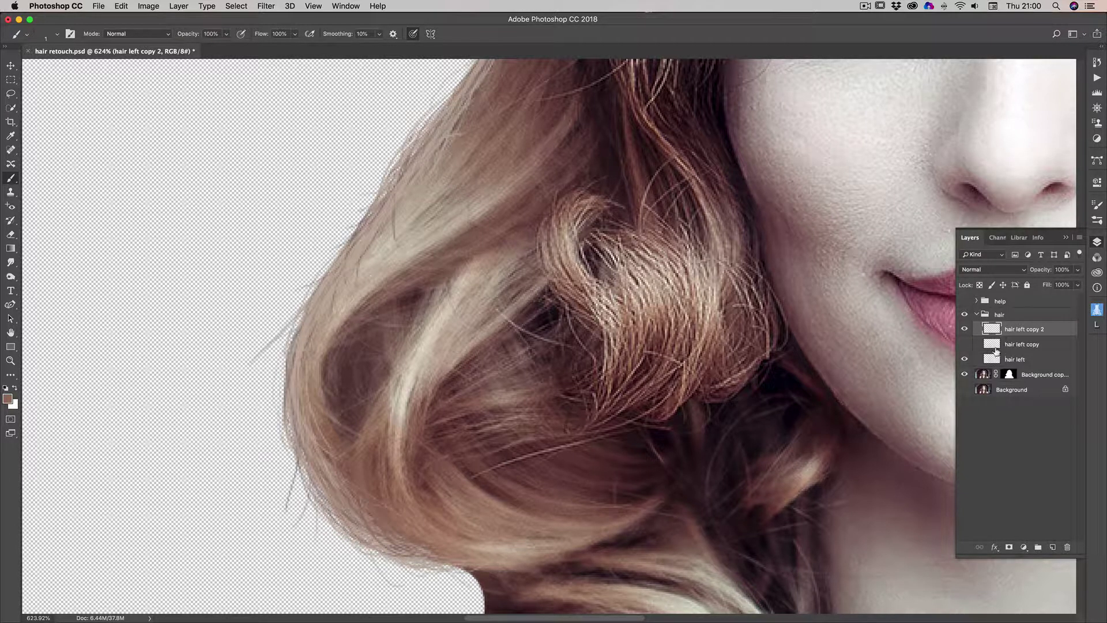
pyautogui.click(965, 360)
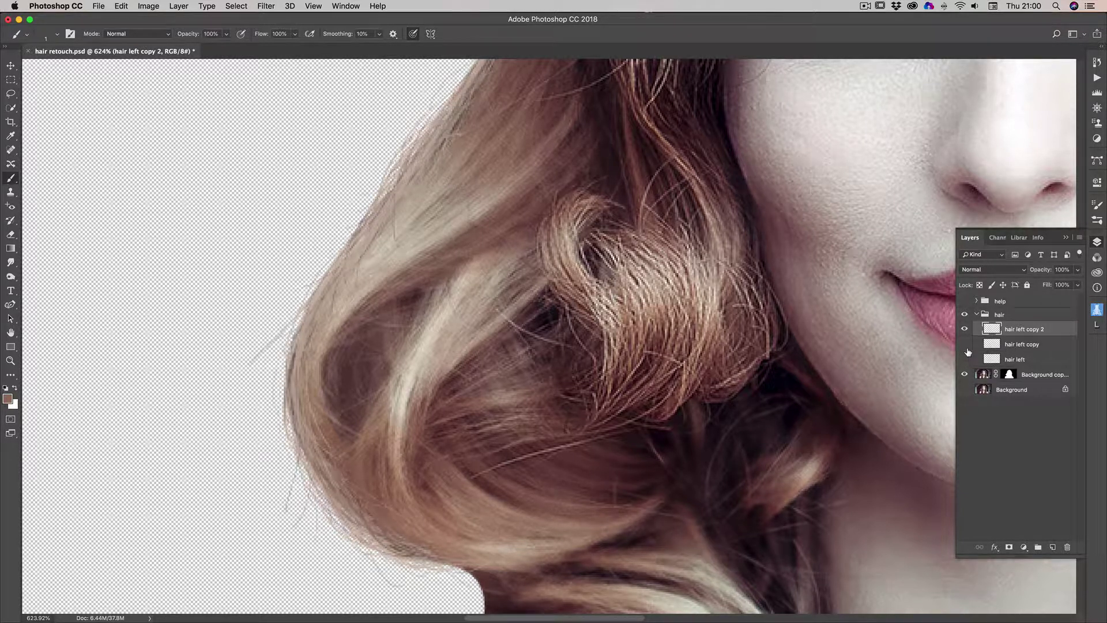
# Show the "hair left copy" layer again and lower its opacity to 65%
pyautogui.click(965, 344)
pyautogui.click(972, 346)
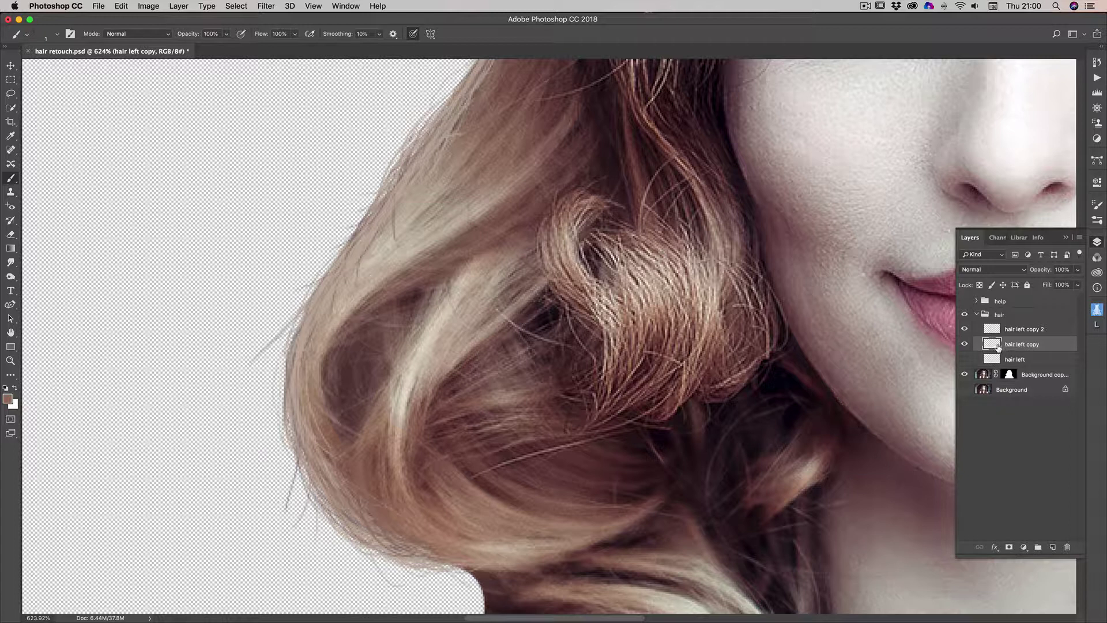
pyautogui.click(1079, 271)
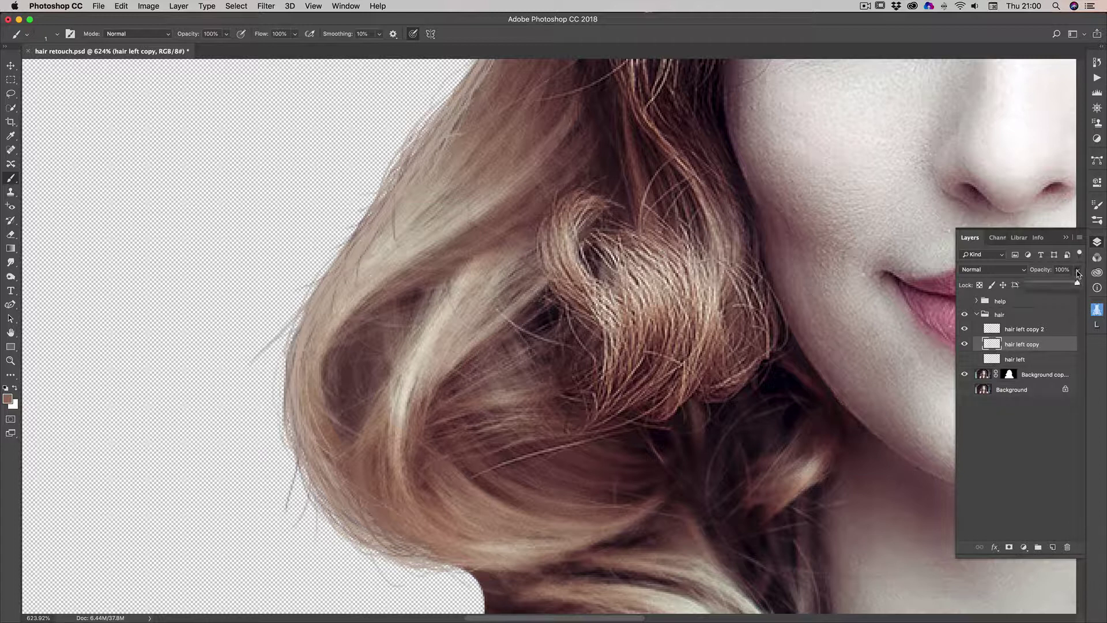
pyautogui.moveTo(1078, 285)
pyautogui.mouseDown()
pyautogui.moveTo(1048, 287)
pyautogui.moveTo(1061, 285)
pyautogui.mouseUp()
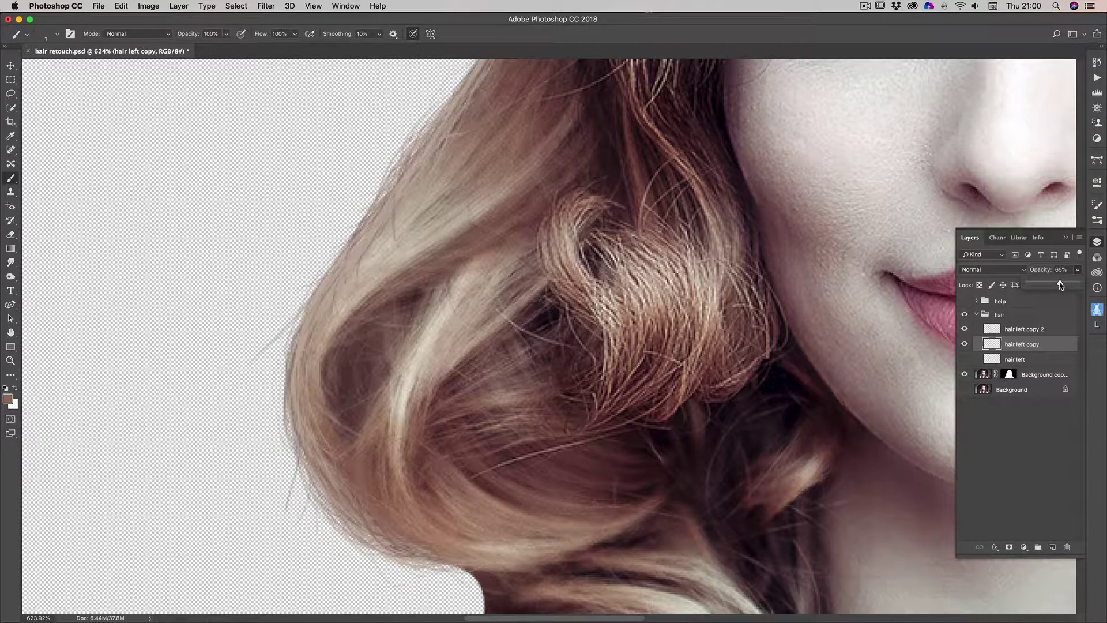
# Compare the whole portrait with the "hair" group shown and hidden, leaving the group visible
pyautogui.scroll(5, 548, 335)
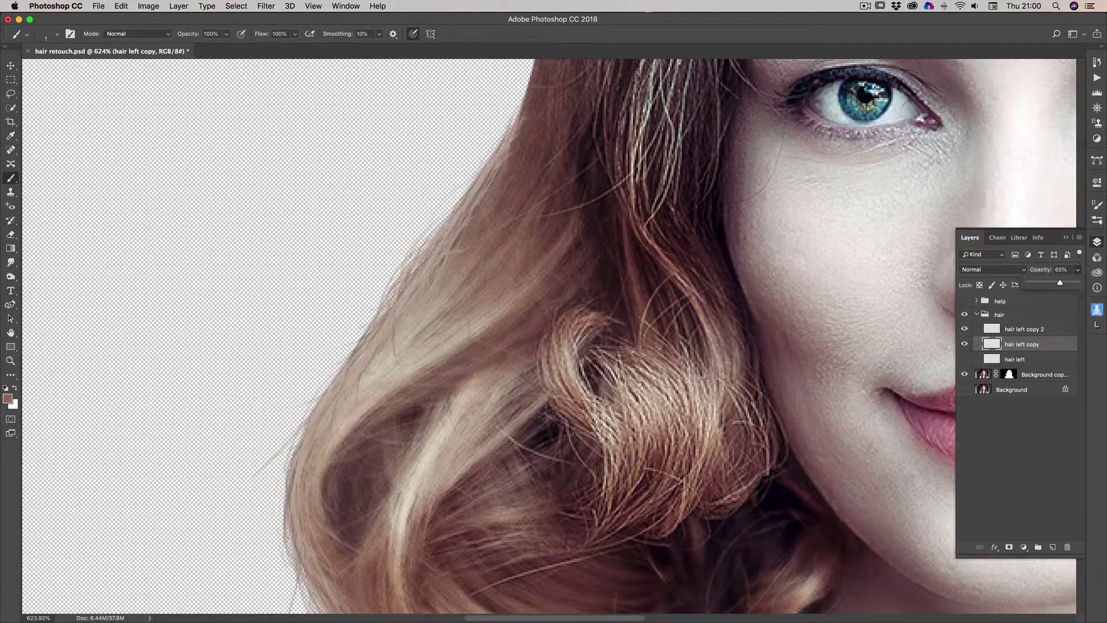
pyautogui.doubleClick(10, 333)
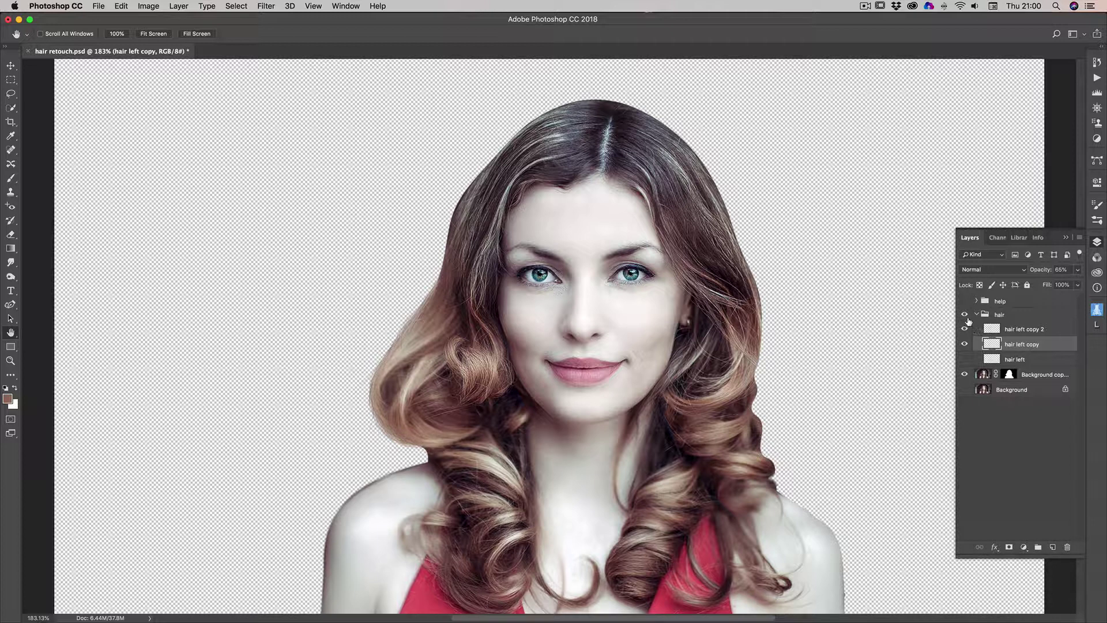
pyautogui.click(964, 315)
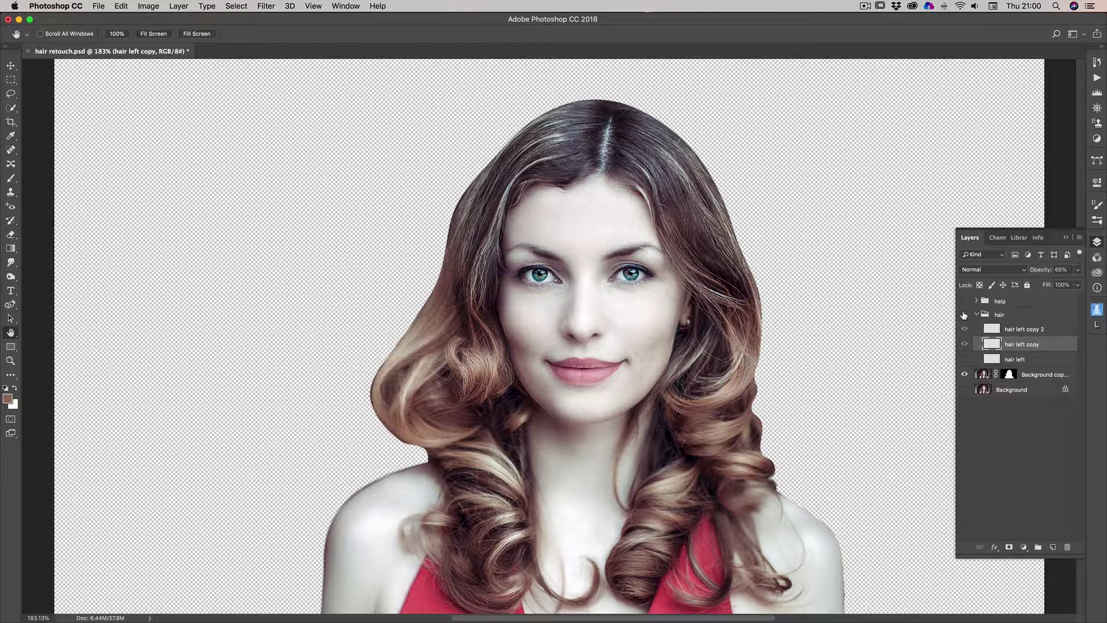
pyautogui.click(964, 315)
pyautogui.click(965, 315)
pyautogui.click(964, 315)
pyautogui.click(964, 315)
pyautogui.click(964, 314)
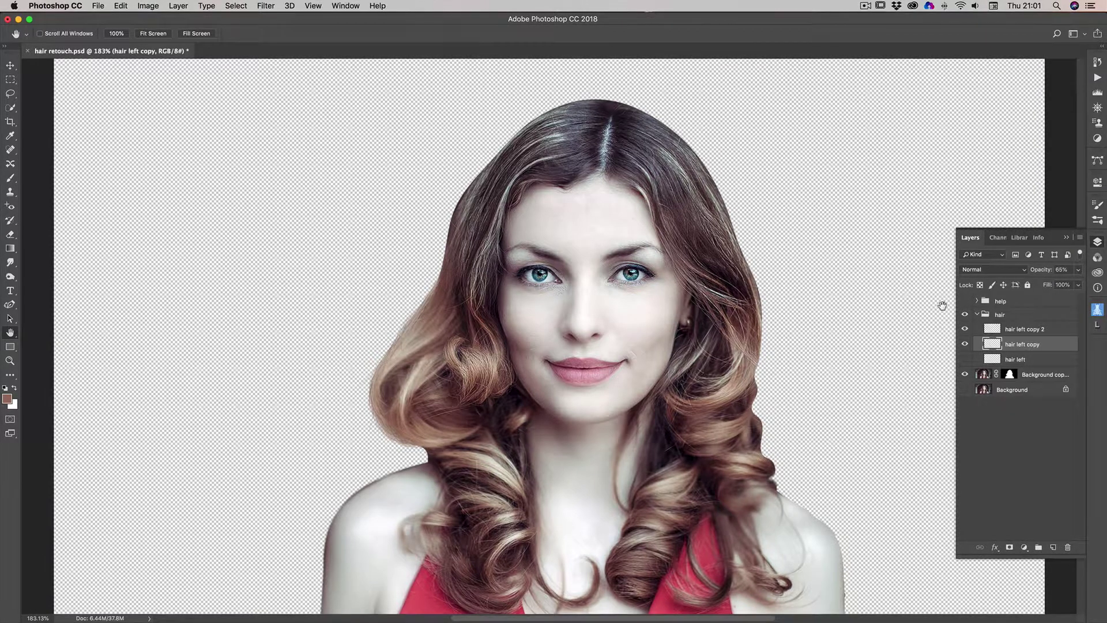
pyautogui.scroll(-3, 654, 346)
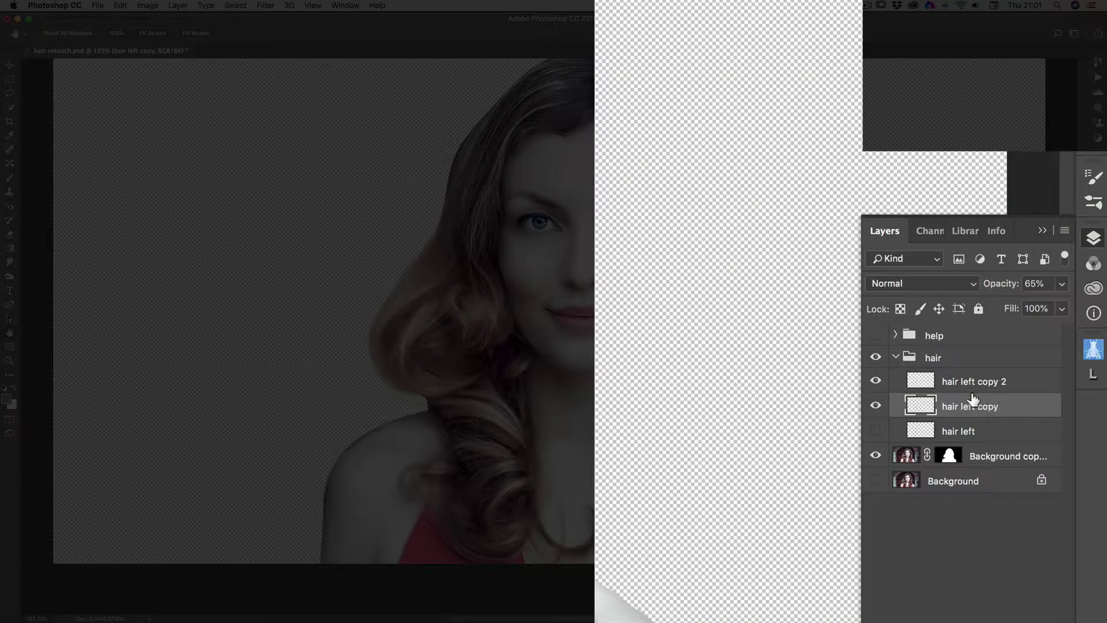
# Merge the "hair left copy 2" and "hair left copy" layers into one layer
pyautogui.click(921, 382)
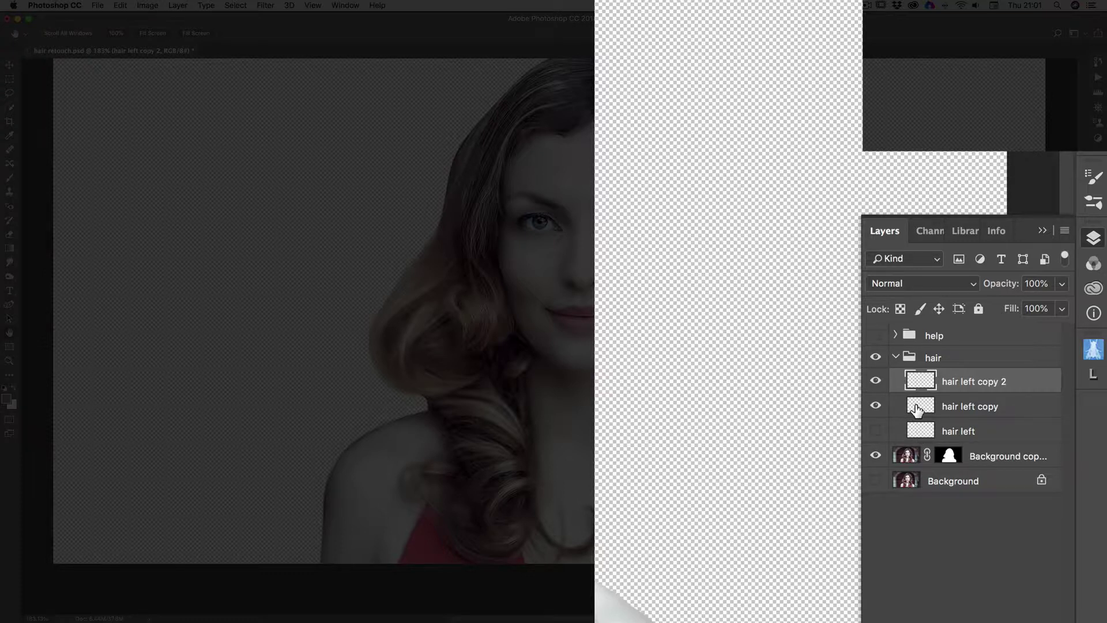
pyautogui.keyDown('shift'); pyautogui.click(978, 408); pyautogui.keyUp('shift')
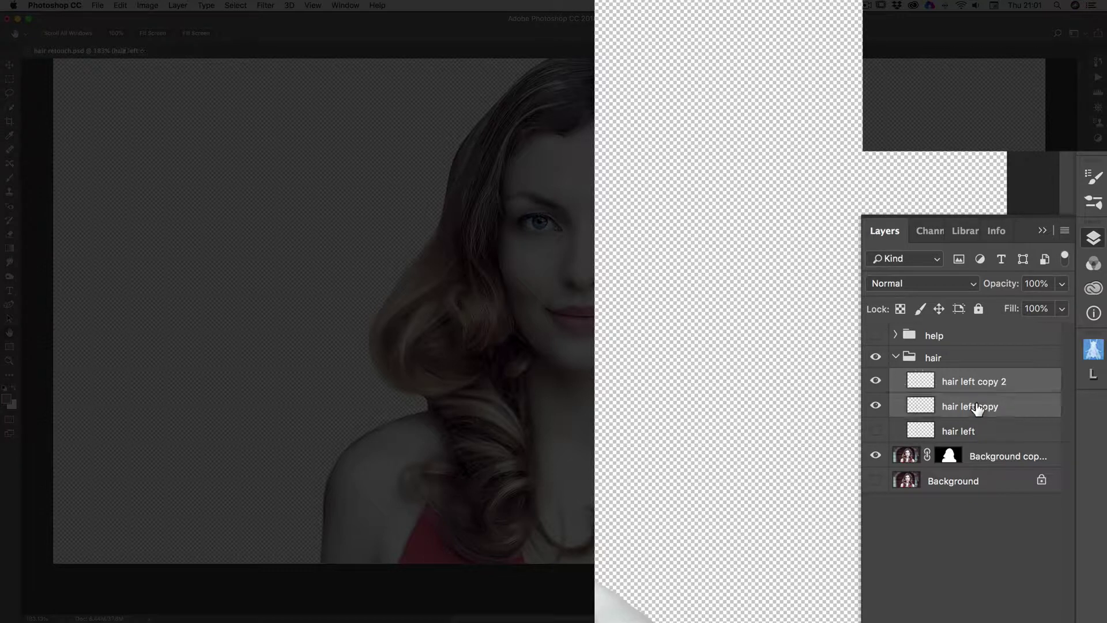
pyautogui.rightClick(978, 404)
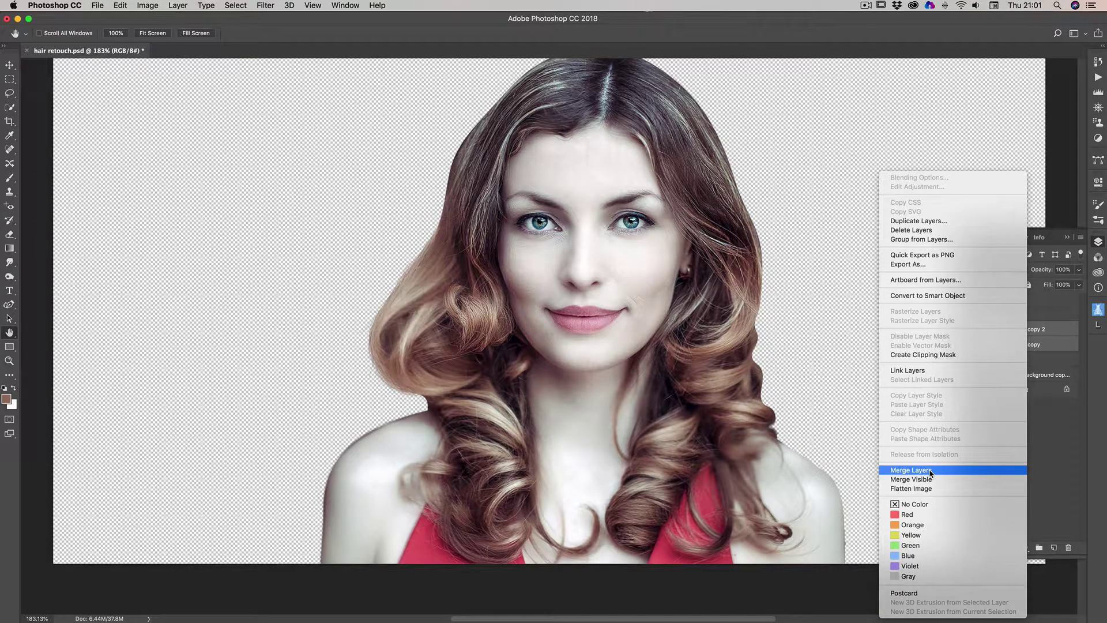
pyautogui.click(930, 471)
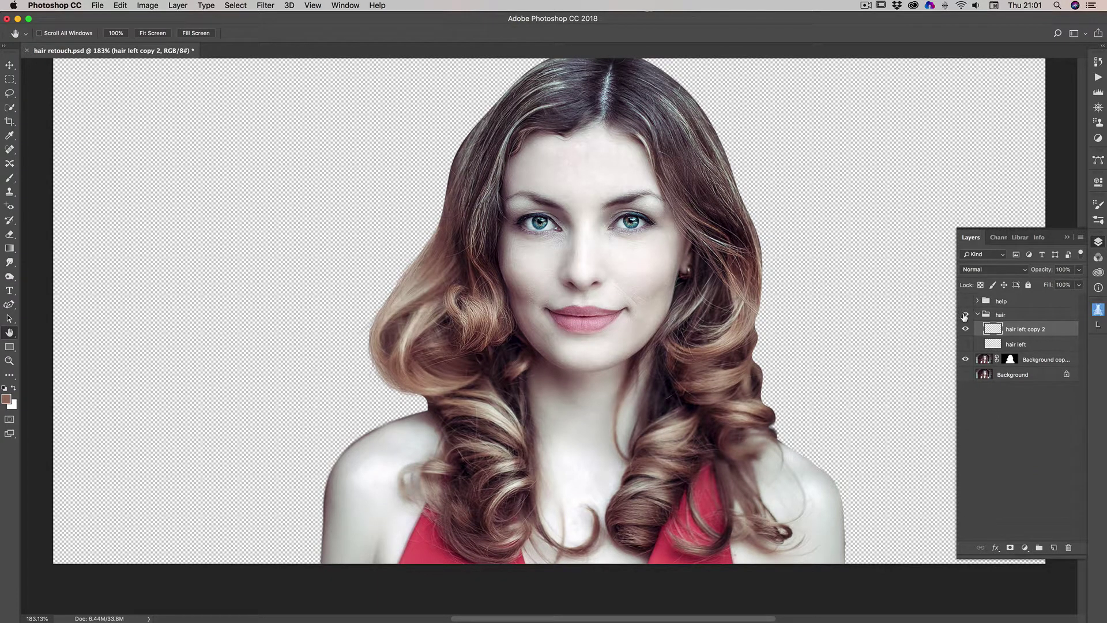
# Compare the portrait with the merged hair layer and the original "hair left" layer each shown and hidden
pyautogui.click(966, 329)
pyautogui.click(966, 330)
pyautogui.click(966, 329)
pyautogui.click(967, 345)
pyautogui.click(967, 345)
# Delete the original hidden "hair left" layer and rename the merged layer "hair left"
pyautogui.click(992, 345)
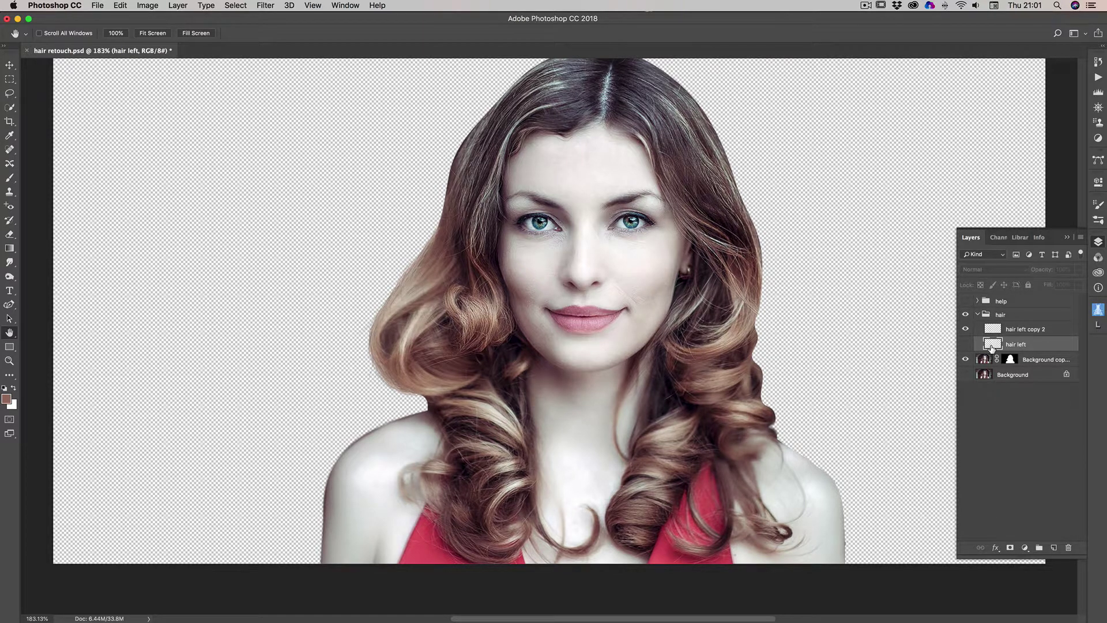
pyautogui.press('BackSpace')
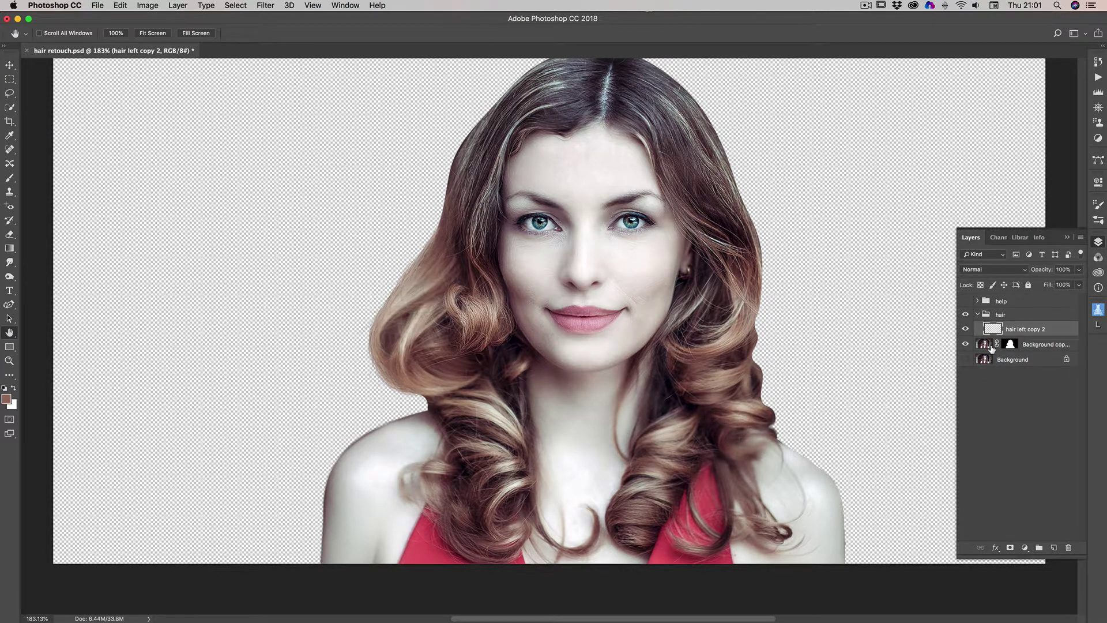
pyautogui.doubleClick(1038, 329)
pyautogui.moveTo(1027, 327); pyautogui.dragTo(1048, 326)
pyautogui.press('BackSpace')
pyautogui.press('Return')
# Add a new empty layer above "hair left" and name it "hair left 2"
pyautogui.scroll(5, 458, 258)
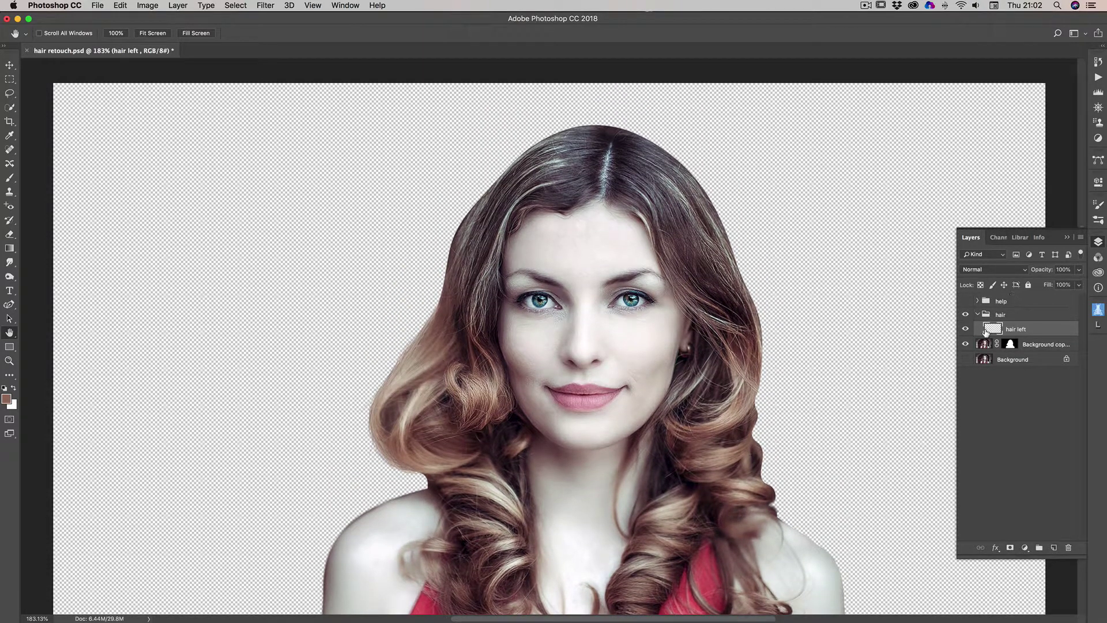
pyautogui.click(1054, 548)
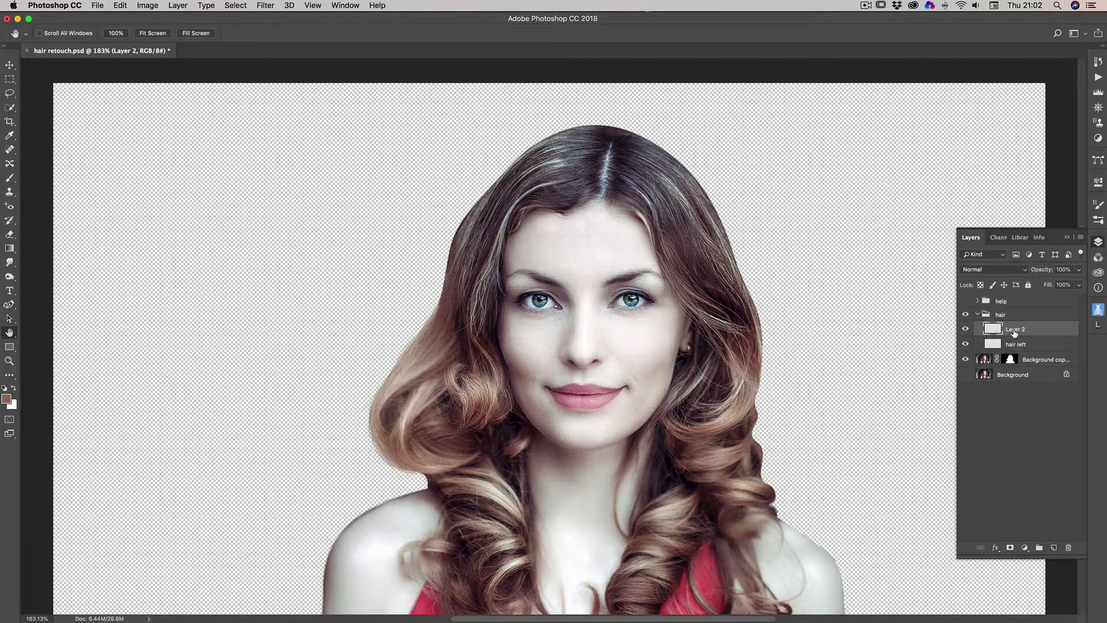
pyautogui.doubleClick(1015, 331)
pyautogui.write('hair left 2')
pyautogui.press('Return')
# Set the foreground color to the dark brown #533c44 sampled from the hair beside the forehead on the left
pyautogui.scroll(3, 363, 309)
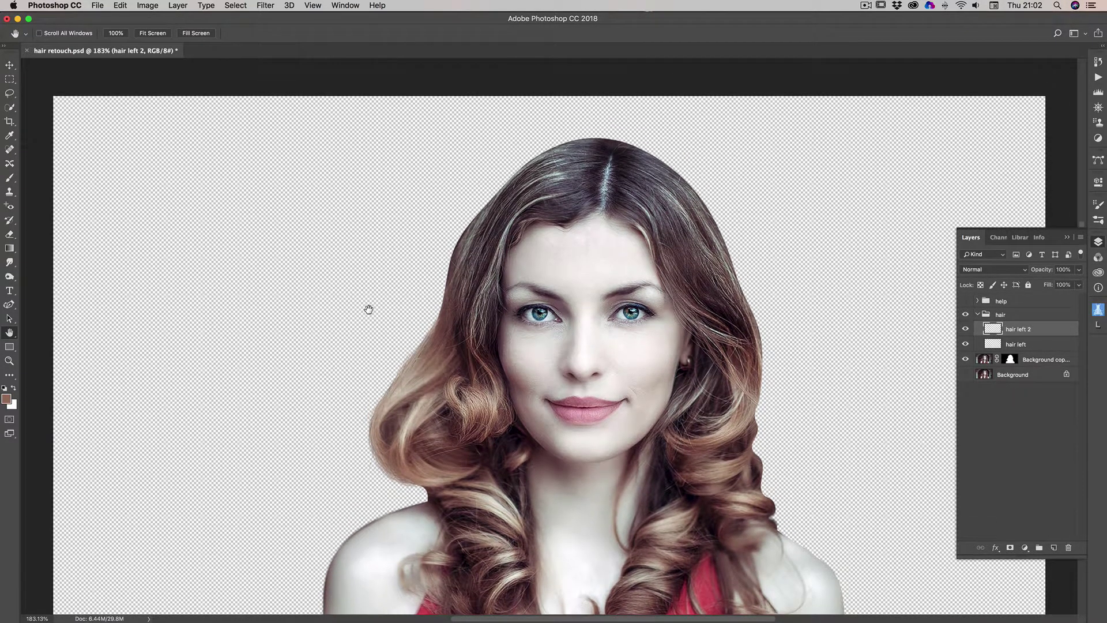
pyautogui.click(9, 361)
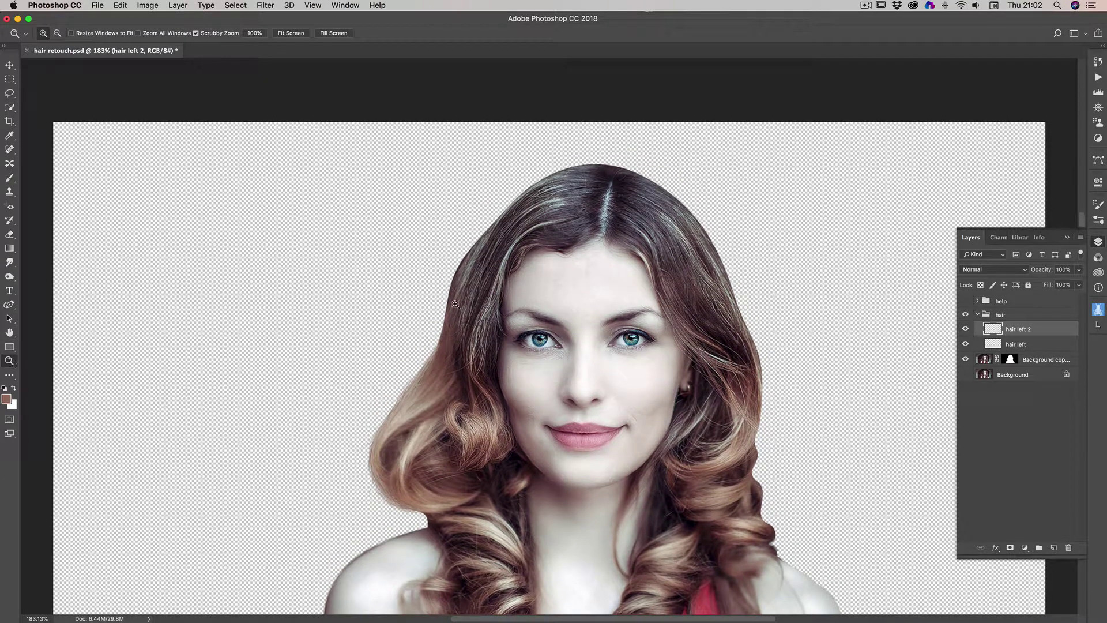
pyautogui.moveTo(442, 328); pyautogui.dragTo(490, 324)
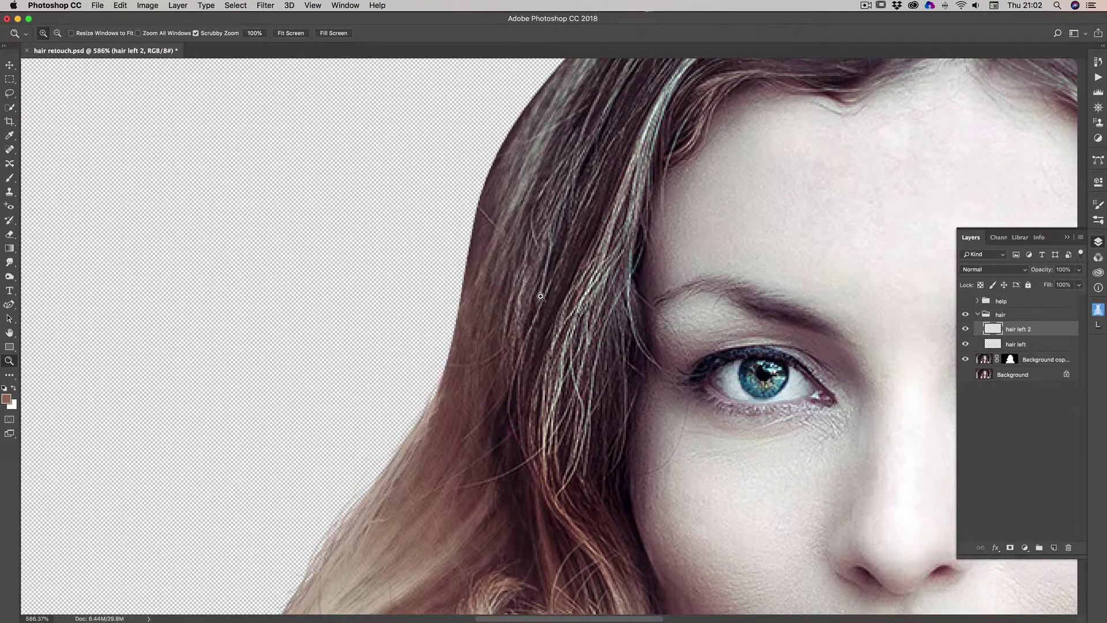
pyautogui.scroll(2, 541, 297)
pyautogui.scroll(5, 540, 297)
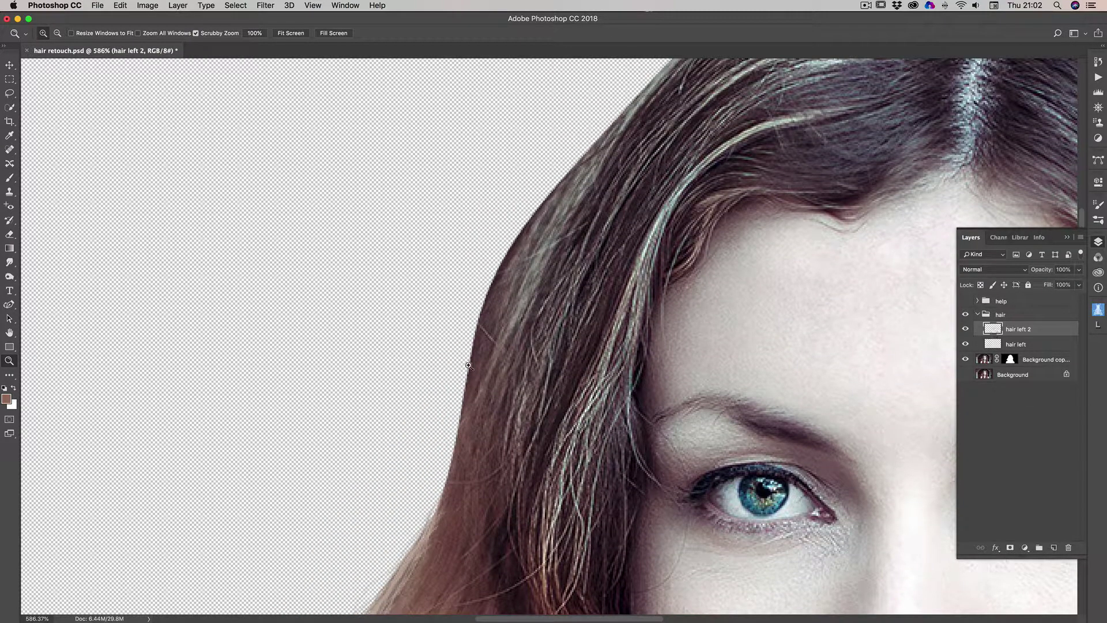
pyautogui.click(7, 399)
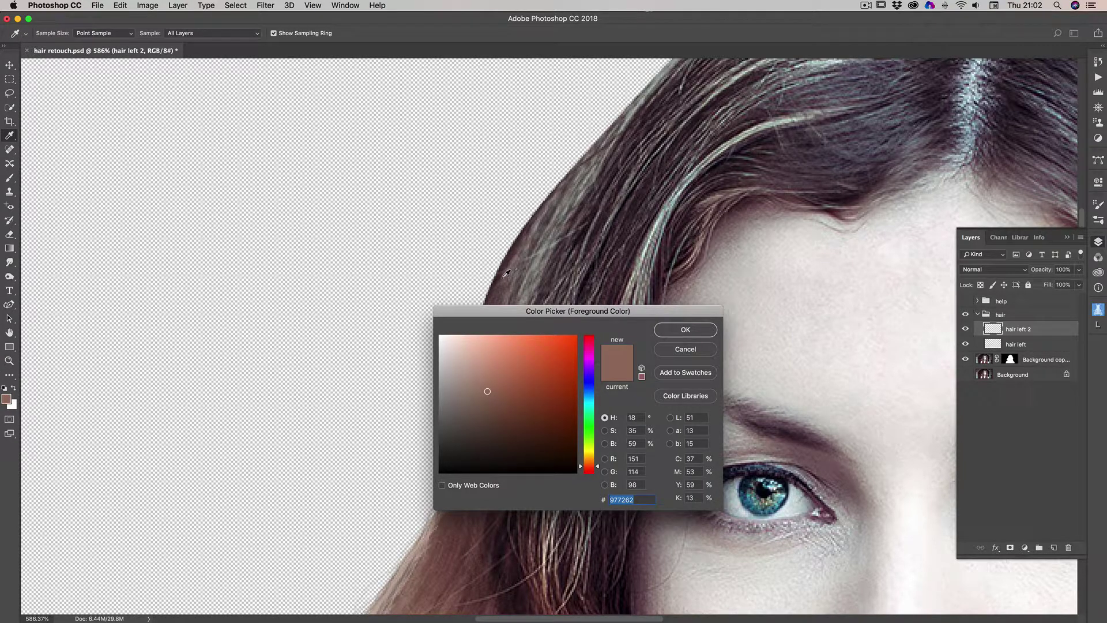
pyautogui.click(565, 243)
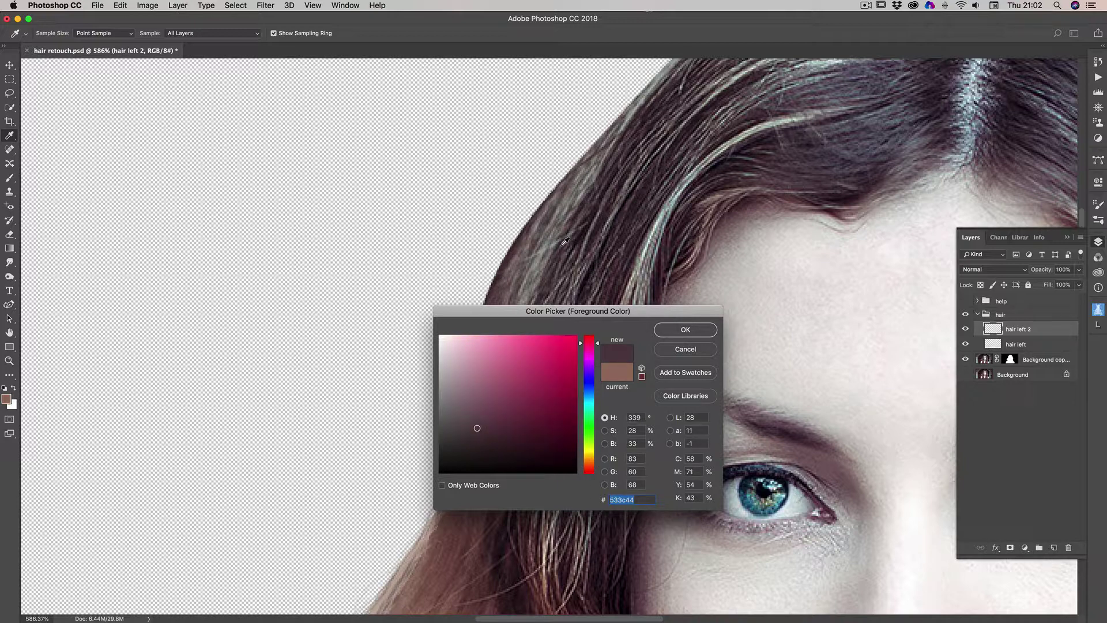
pyautogui.click(687, 328)
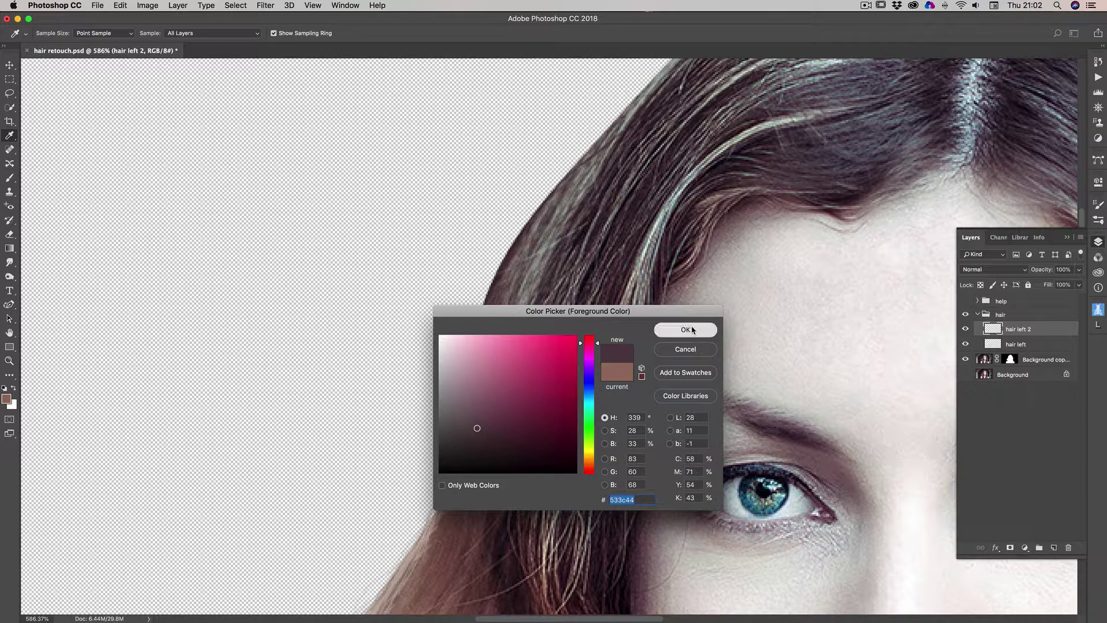
pyautogui.press('z')
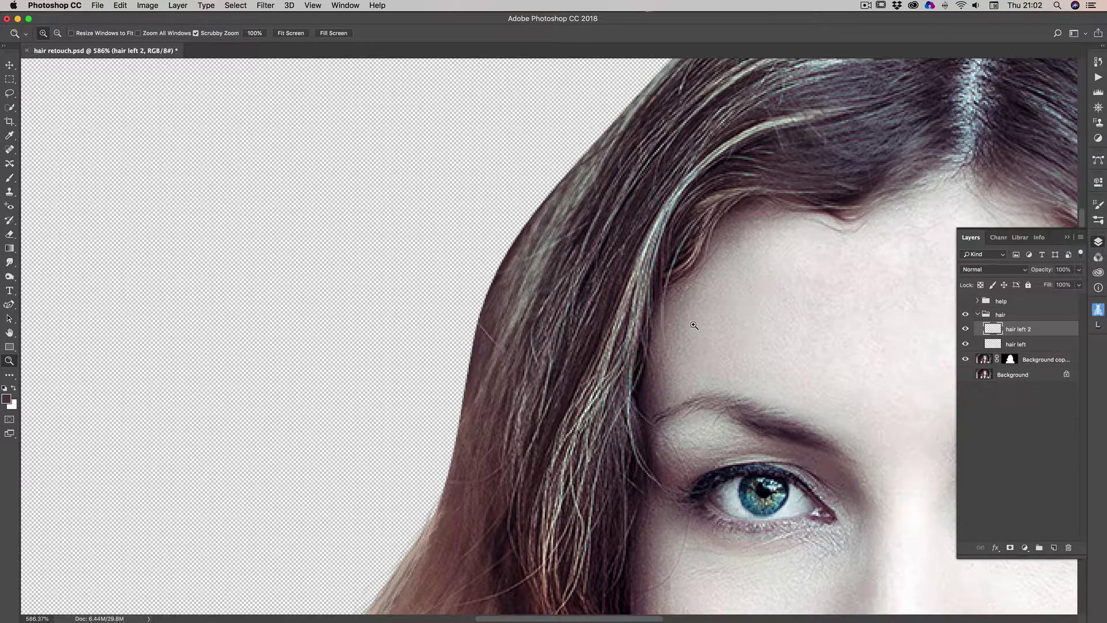
# Brush fine dark strands on "hair left 2" along the upper left hair edge beside the forehead, including one outward flyaway
pyautogui.click(10, 178)
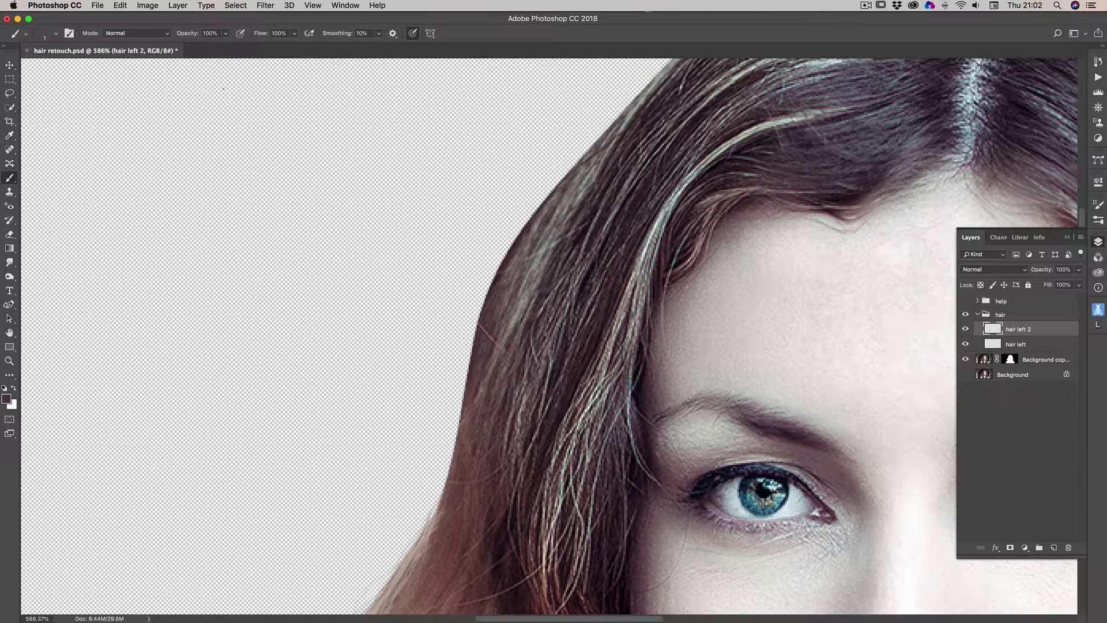
pyautogui.moveTo(489, 282)
pyautogui.mouseDown()
pyautogui.moveTo(464, 383)
pyautogui.moveTo(473, 345)
pyautogui.mouseUp()
pyautogui.moveTo(509, 248); pyautogui.dragTo(494, 277)
pyautogui.moveTo(545, 199); pyautogui.dragTo(518, 235)
pyautogui.moveTo(596, 139); pyautogui.dragTo(553, 191)
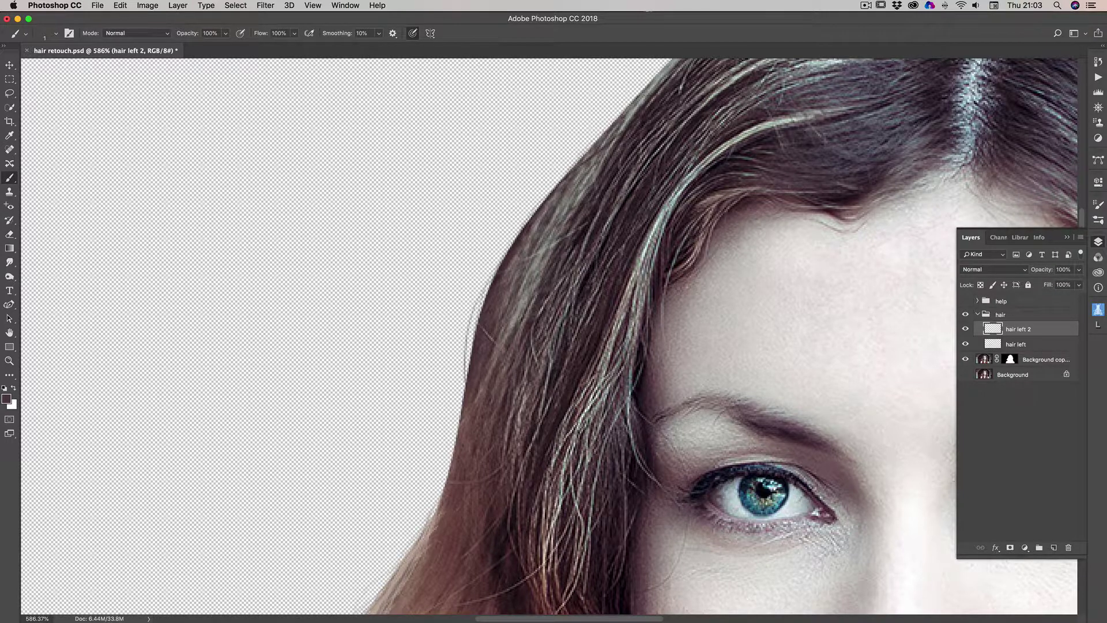
pyautogui.moveTo(585, 153); pyautogui.dragTo(500, 267)
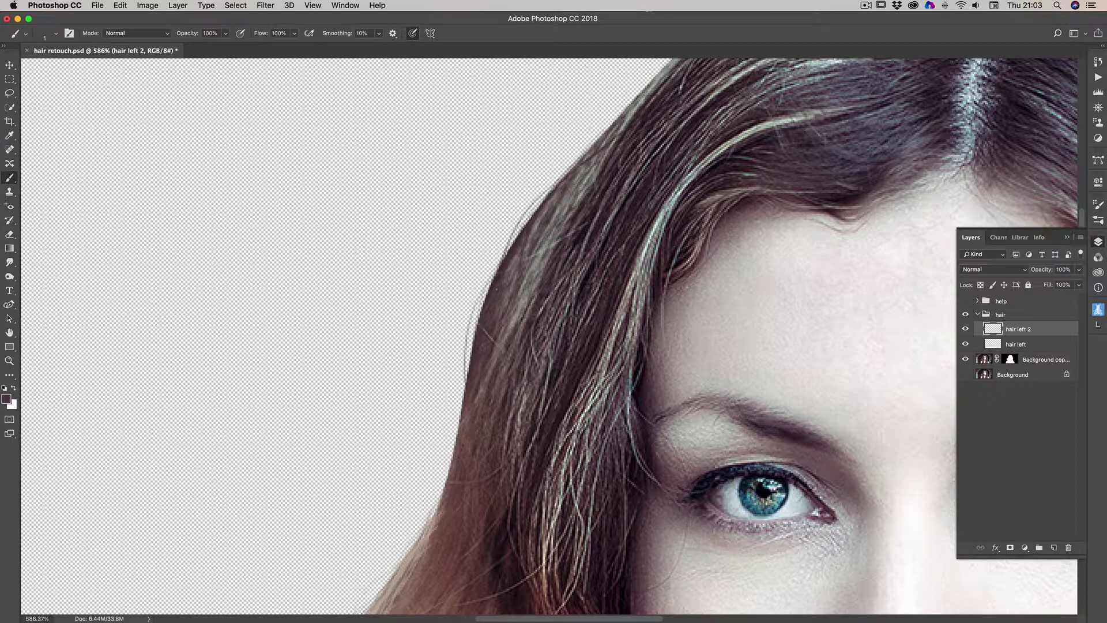
pyautogui.moveTo(552, 186); pyautogui.dragTo(506, 254)
pyautogui.moveTo(539, 203); pyautogui.dragTo(481, 311)
pyautogui.moveTo(509, 242)
pyautogui.mouseDown()
pyautogui.moveTo(469, 336)
pyautogui.moveTo(428, 346)
pyautogui.mouseUp()
# Brush fine strands down the left hair edge at eye level, adding a curved flyaway sticking outward
pyautogui.moveTo(474, 306)
pyautogui.mouseDown()
pyautogui.moveTo(457, 424)
pyautogui.moveTo(430, 478)
pyautogui.mouseUp()
pyautogui.moveTo(457, 435)
pyautogui.mouseDown()
pyautogui.moveTo(422, 525)
pyautogui.moveTo(388, 443)
pyautogui.mouseUp()
pyautogui.moveTo(444, 478)
pyautogui.mouseDown()
pyautogui.moveTo(430, 464)
pyautogui.moveTo(429, 533)
pyautogui.mouseUp()
pyautogui.moveTo(452, 450); pyautogui.dragTo(429, 507)
pyautogui.moveTo(465, 372); pyautogui.dragTo(443, 474)
pyautogui.moveTo(469, 348)
pyautogui.mouseDown()
pyautogui.moveTo(445, 487)
pyautogui.moveTo(452, 464)
pyautogui.mouseUp()
pyautogui.moveTo(441, 486); pyautogui.dragTo(420, 514)
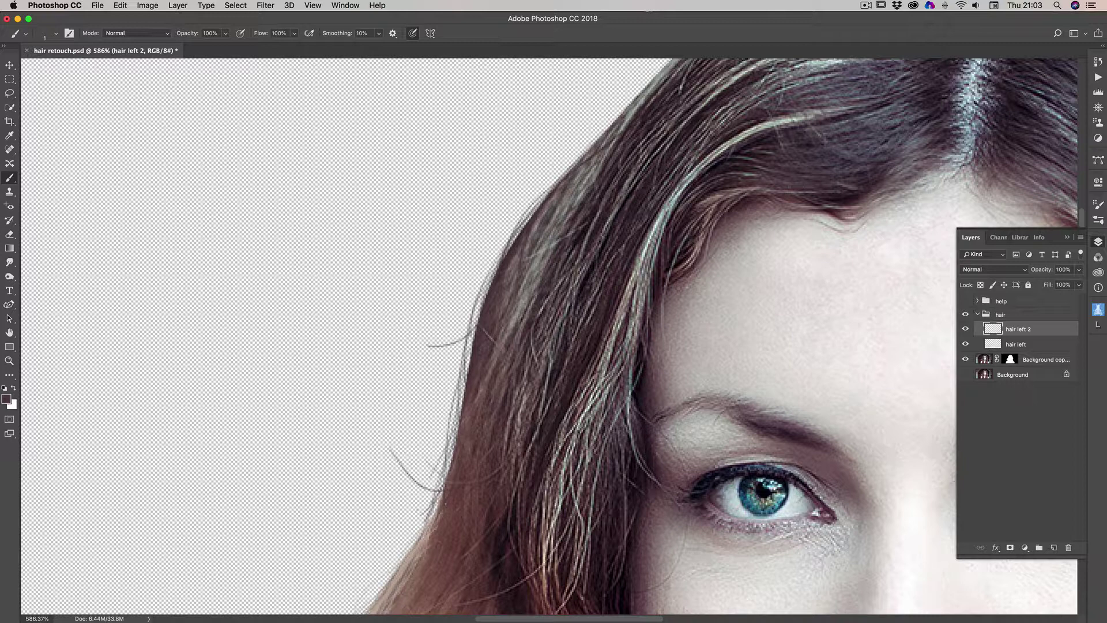
pyautogui.moveTo(461, 404); pyautogui.dragTo(434, 512)
pyautogui.moveTo(446, 466); pyautogui.dragTo(435, 530)
pyautogui.moveTo(457, 410); pyautogui.dragTo(435, 499)
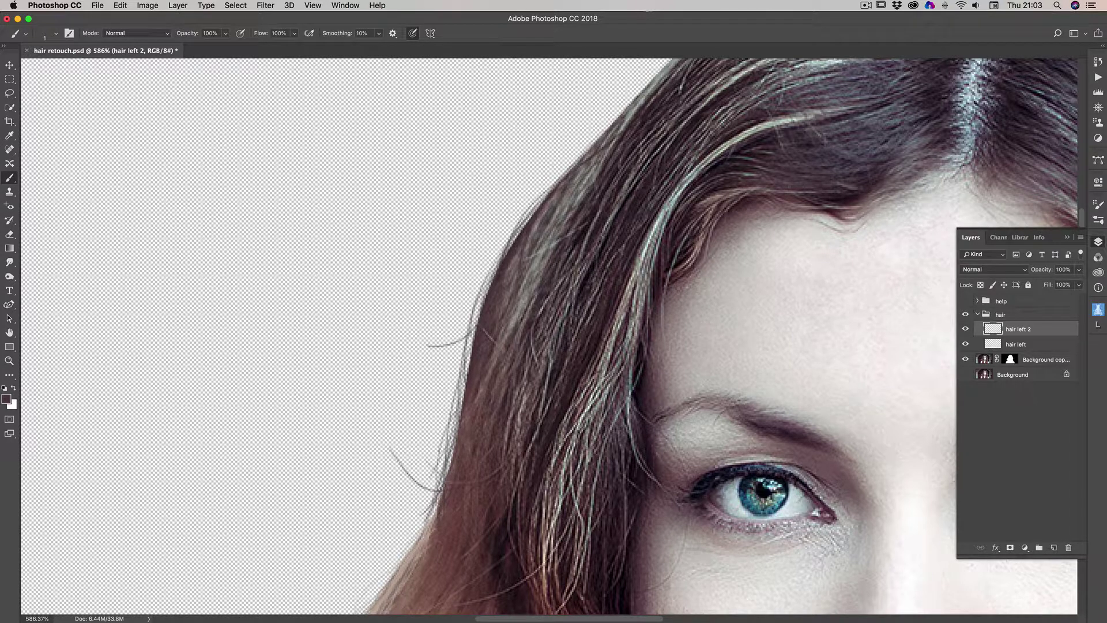
# Thicken the left hair edge with more short strands from eye level up toward the crown
pyautogui.moveTo(471, 360); pyautogui.dragTo(456, 424)
pyautogui.moveTo(490, 285); pyautogui.dragTo(459, 396)
pyautogui.moveTo(552, 187); pyautogui.dragTo(520, 224)
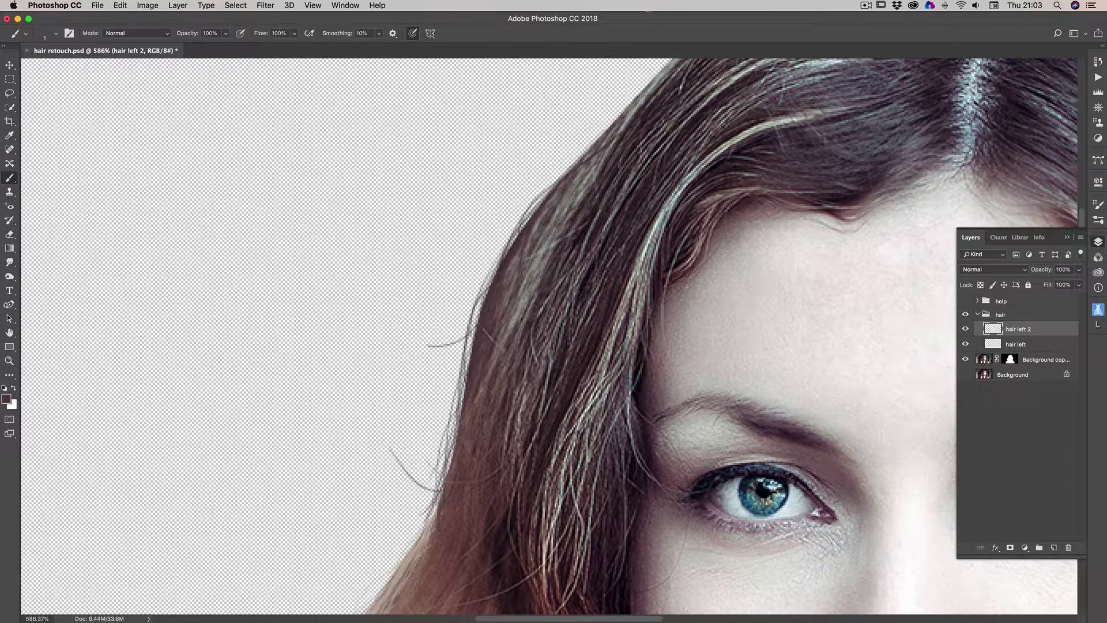
pyautogui.moveTo(616, 118)
pyautogui.mouseDown()
pyautogui.moveTo(557, 181)
pyautogui.moveTo(586, 145)
pyautogui.mouseUp()
pyautogui.moveTo(557, 181); pyautogui.dragTo(534, 210)
pyautogui.moveTo(583, 144); pyautogui.dragTo(522, 229)
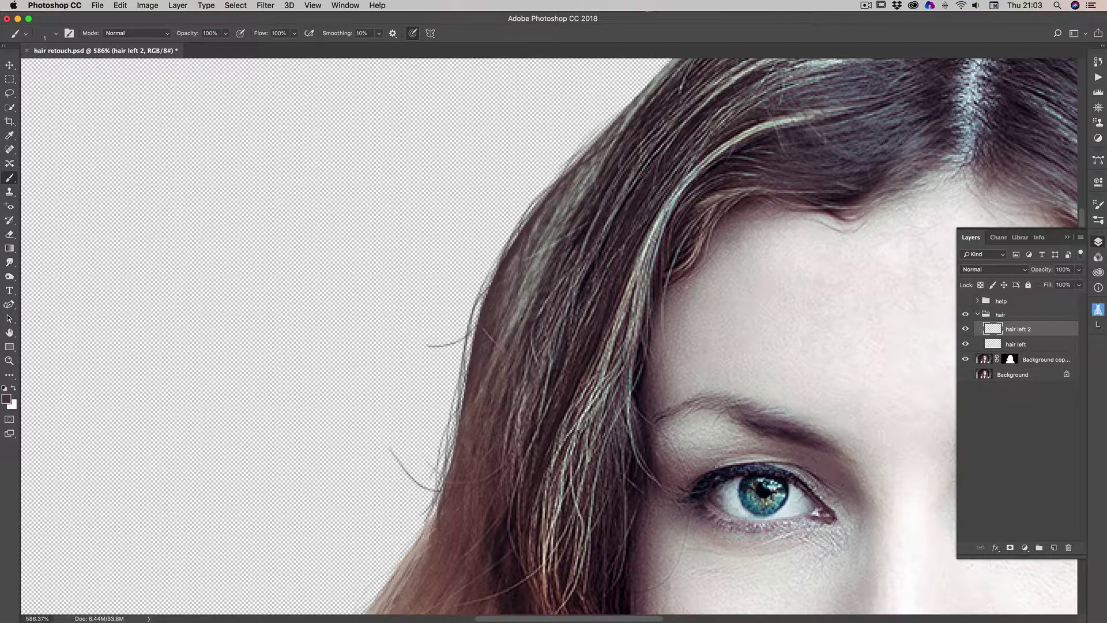
pyautogui.moveTo(466, 375); pyautogui.dragTo(477, 314)
pyautogui.moveTo(458, 422)
pyautogui.mouseDown()
pyautogui.moveTo(430, 458)
pyautogui.moveTo(396, 575)
pyautogui.mouseUp()
pyautogui.moveTo(431, 525)
pyautogui.mouseDown()
pyautogui.moveTo(385, 578)
pyautogui.moveTo(422, 538)
pyautogui.mouseUp()
pyautogui.moveTo(441, 494)
pyautogui.mouseDown()
pyautogui.moveTo(413, 544)
pyautogui.moveTo(430, 505)
pyautogui.mouseUp()
pyautogui.moveTo(456, 425); pyautogui.dragTo(434, 490)
pyautogui.moveTo(465, 388); pyautogui.dragTo(461, 401)
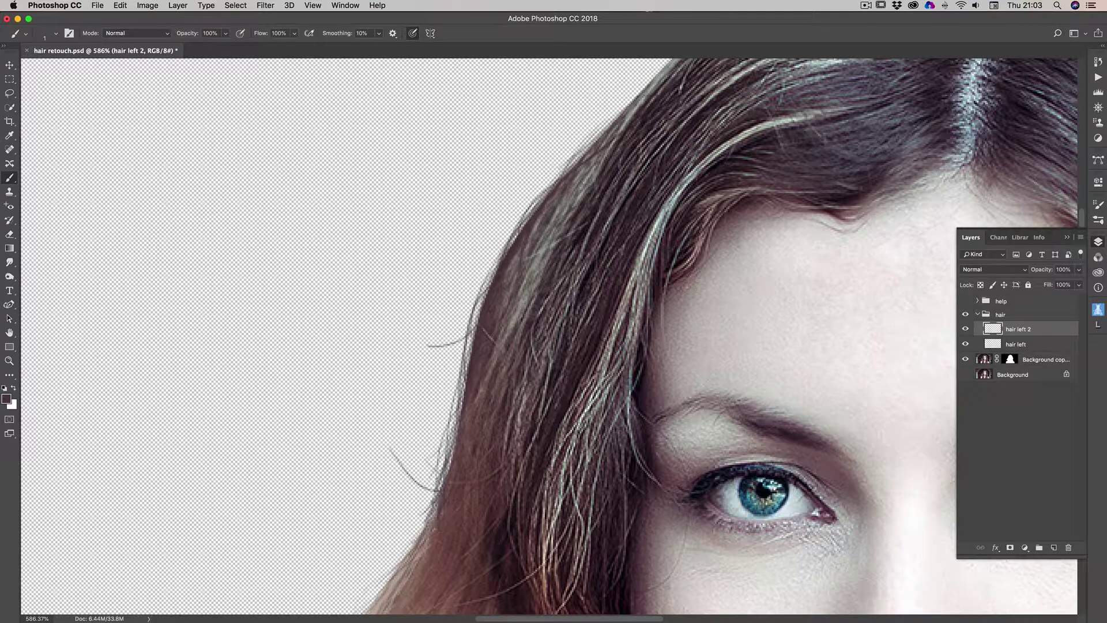
pyautogui.moveTo(497, 269); pyautogui.dragTo(486, 293)
pyautogui.moveTo(608, 119)
pyautogui.mouseDown()
pyautogui.moveTo(556, 173)
pyautogui.moveTo(608, 118)
pyautogui.mouseUp()
pyautogui.moveTo(658, 80)
pyautogui.mouseDown()
pyautogui.moveTo(605, 130)
pyautogui.moveTo(624, 103)
pyautogui.mouseUp()
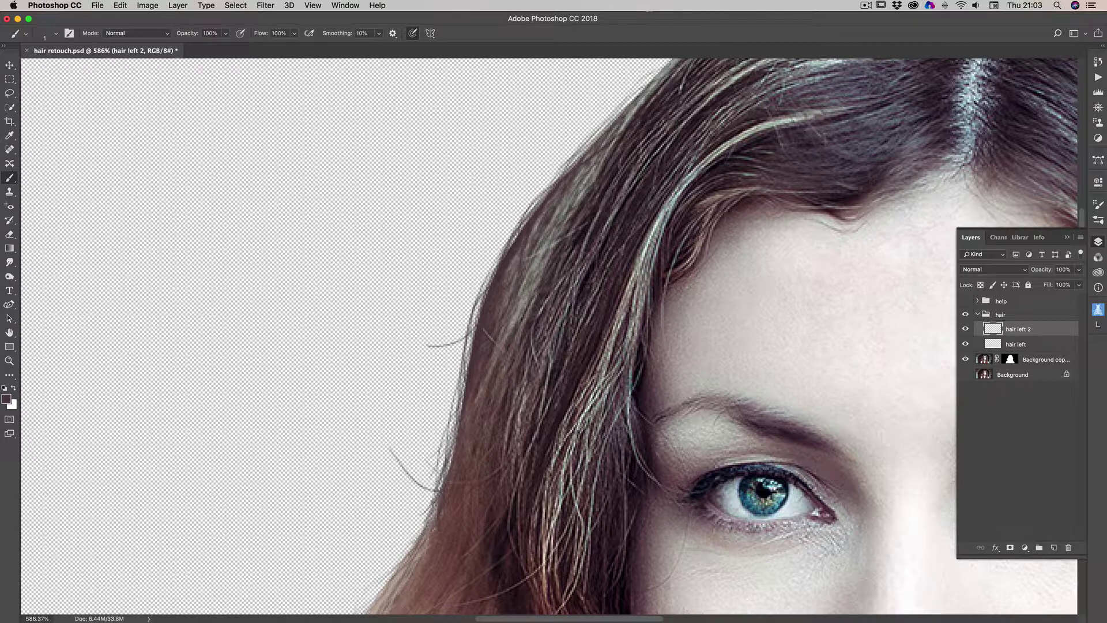
# Brush fine dark strands on "hair left 2" along the upper left head contour, about midway between temple and crown
pyautogui.scroll(5, 549, 337)
pyautogui.hscroll(8, 549, 336)
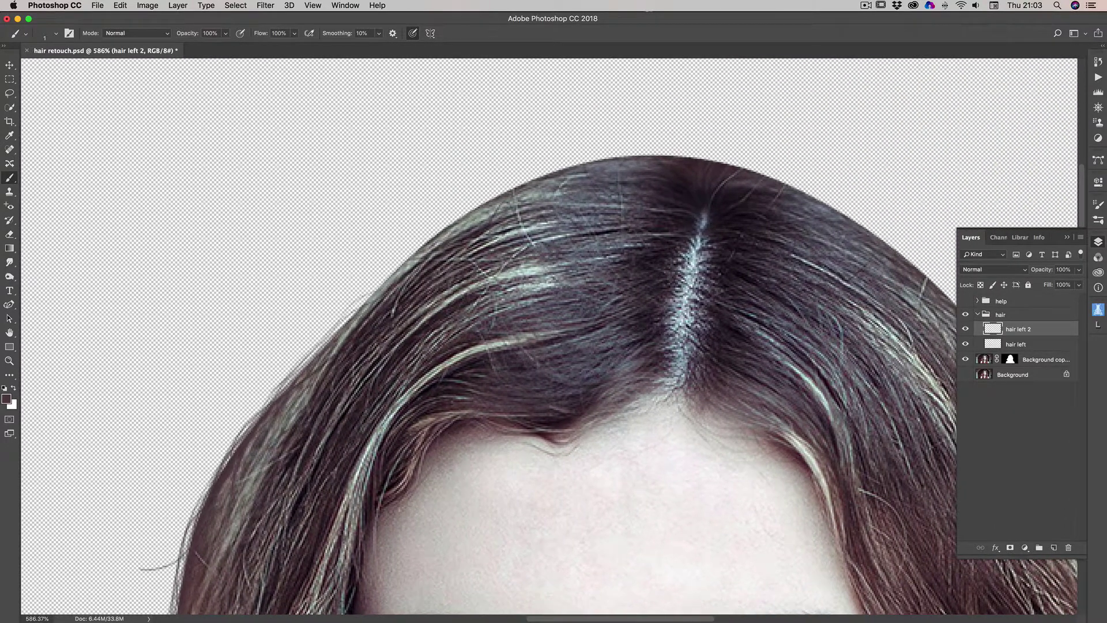
pyautogui.moveTo(372, 296); pyautogui.dragTo(339, 323)
pyautogui.moveTo(400, 263); pyautogui.dragTo(314, 355)
pyautogui.moveTo(383, 283); pyautogui.dragTo(311, 362)
pyautogui.moveTo(355, 310); pyautogui.dragTo(281, 381)
pyautogui.moveTo(318, 347); pyautogui.dragTo(257, 404)
pyautogui.moveTo(286, 367); pyautogui.dragTo(250, 426)
pyautogui.moveTo(340, 324); pyautogui.dragTo(286, 366)
pyautogui.moveTo(394, 259); pyautogui.dragTo(333, 329)
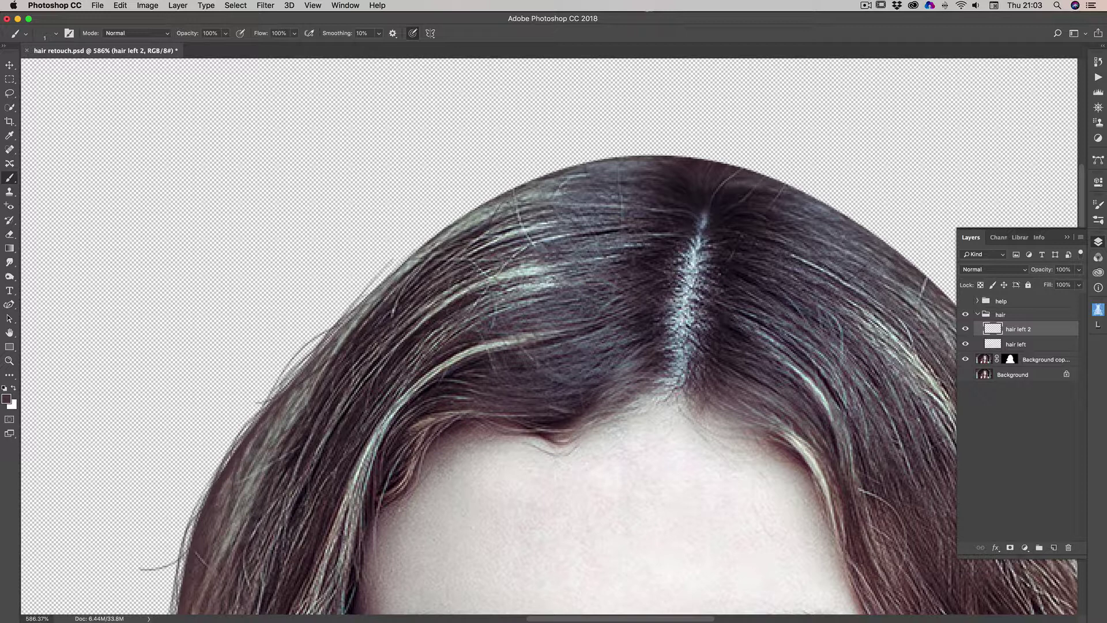
# Extend the fine dark strands up the left slope toward the crown, thickening the edge just below it
pyautogui.moveTo(462, 214)
pyautogui.mouseDown()
pyautogui.moveTo(383, 266)
pyautogui.moveTo(407, 257)
pyautogui.mouseUp()
pyautogui.moveTo(491, 199)
pyautogui.mouseDown()
pyautogui.moveTo(396, 253)
pyautogui.moveTo(364, 294)
pyautogui.mouseUp()
pyautogui.moveTo(417, 249); pyautogui.dragTo(355, 310)
pyautogui.moveTo(429, 237); pyautogui.dragTo(382, 282)
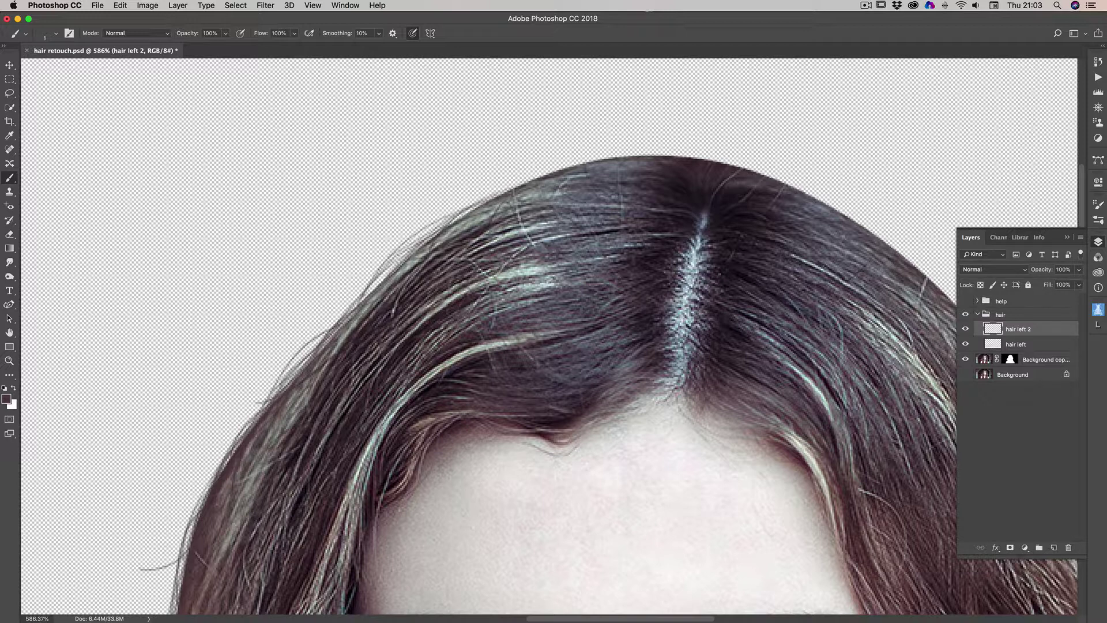
pyautogui.moveTo(462, 220); pyautogui.dragTo(422, 241)
pyautogui.moveTo(477, 206)
pyautogui.mouseDown()
pyautogui.moveTo(415, 243)
pyautogui.moveTo(439, 228)
pyautogui.mouseUp()
pyautogui.moveTo(485, 204); pyautogui.dragTo(448, 222)
pyautogui.moveTo(416, 256); pyautogui.dragTo(367, 308)
pyautogui.moveTo(385, 270); pyautogui.dragTo(320, 335)
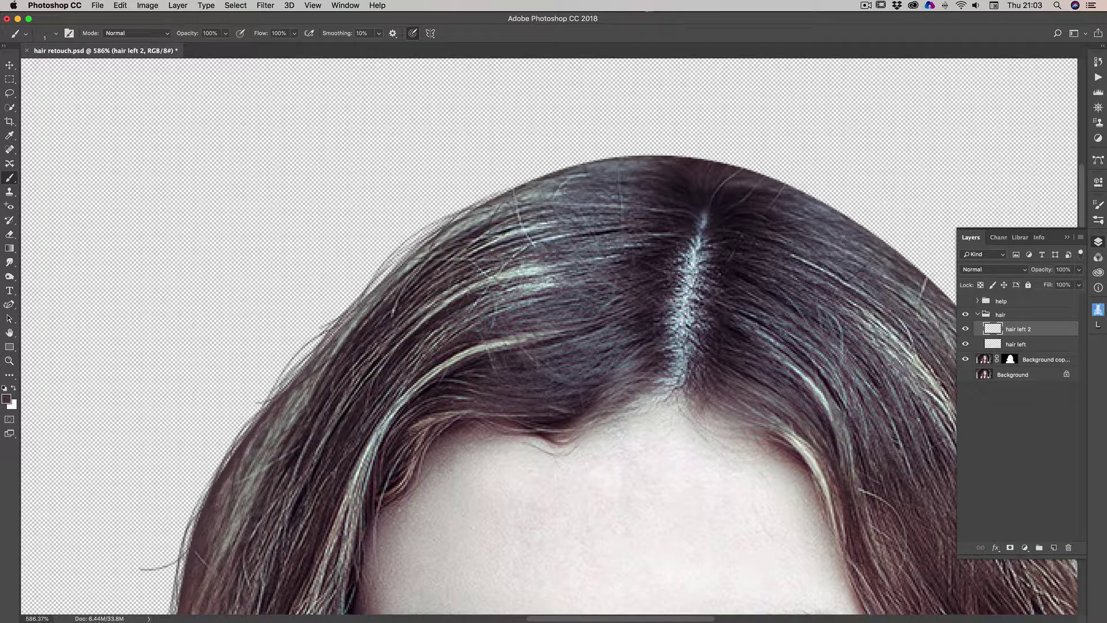
# Brush strands from the left slope down to the temple, including an outward flyaway, and fill the edge back up
pyautogui.moveTo(368, 297)
pyautogui.mouseDown()
pyautogui.moveTo(298, 346)
pyautogui.moveTo(277, 387)
pyautogui.mouseUp()
pyautogui.moveTo(309, 353); pyautogui.dragTo(225, 445)
pyautogui.moveTo(264, 410)
pyautogui.mouseDown()
pyautogui.moveTo(194, 489)
pyautogui.moveTo(197, 511)
pyautogui.mouseUp()
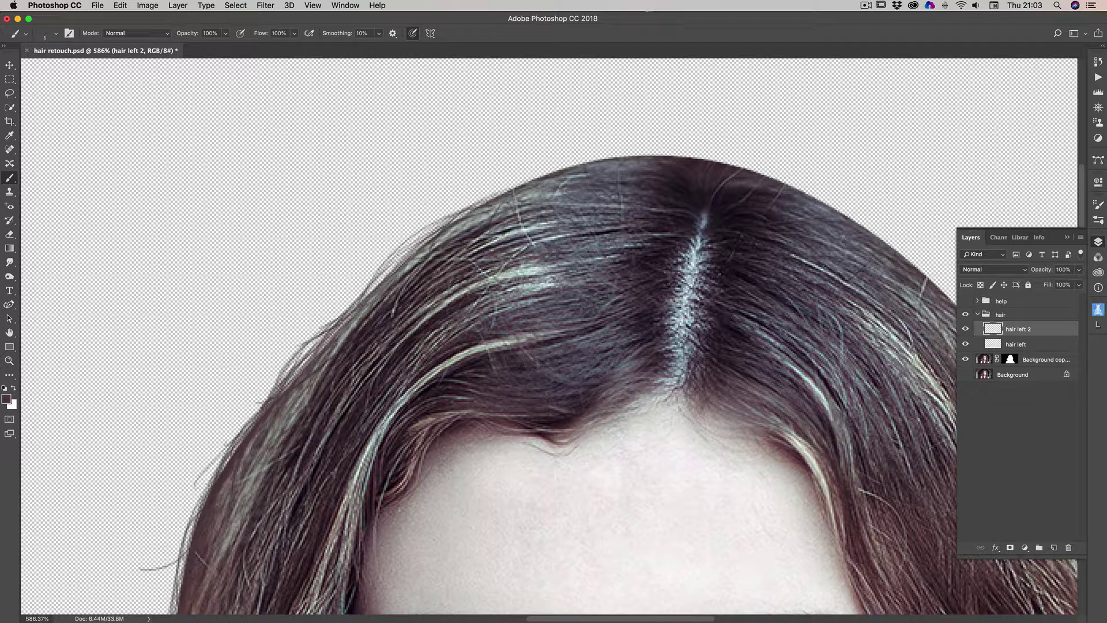
pyautogui.moveTo(223, 459)
pyautogui.mouseDown()
pyautogui.moveTo(190, 521)
pyautogui.moveTo(182, 573)
pyautogui.mouseUp()
pyautogui.moveTo(253, 420); pyautogui.dragTo(239, 441)
pyautogui.moveTo(279, 386); pyautogui.dragTo(244, 431)
pyautogui.moveTo(324, 335); pyautogui.dragTo(247, 420)
pyautogui.moveTo(356, 296); pyautogui.dragTo(301, 362)
pyautogui.moveTo(412, 254); pyautogui.dragTo(339, 322)
# Brush long, slightly raised strands over the upper left contour up to the top of the head
pyautogui.moveTo(443, 227)
pyautogui.mouseDown()
pyautogui.moveTo(363, 297)
pyautogui.moveTo(412, 248)
pyautogui.mouseUp()
pyautogui.moveTo(504, 193)
pyautogui.mouseDown()
pyautogui.moveTo(445, 214)
pyautogui.moveTo(459, 213)
pyautogui.mouseUp()
pyautogui.moveTo(543, 174)
pyautogui.mouseDown()
pyautogui.moveTo(458, 211)
pyautogui.moveTo(479, 199)
pyautogui.mouseUp()
pyautogui.moveTo(584, 155); pyautogui.dragTo(480, 193)
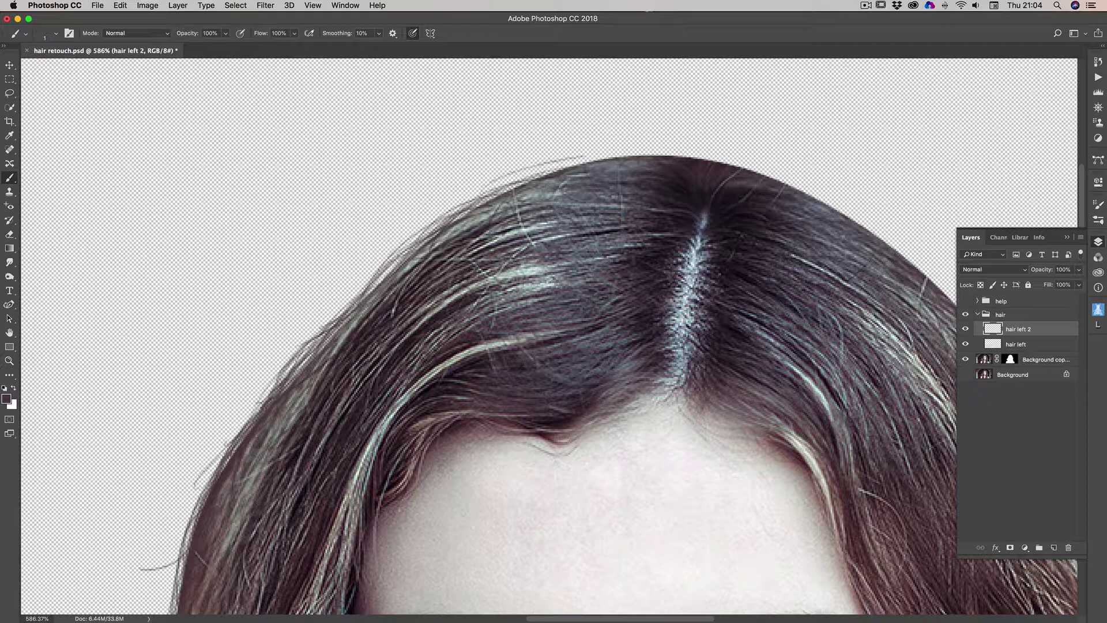
pyautogui.moveTo(620, 152)
pyautogui.mouseDown()
pyautogui.moveTo(499, 179)
pyautogui.moveTo(514, 189)
pyautogui.moveTo(465, 209)
pyautogui.mouseUp()
pyautogui.moveTo(504, 170); pyautogui.dragTo(407, 259)
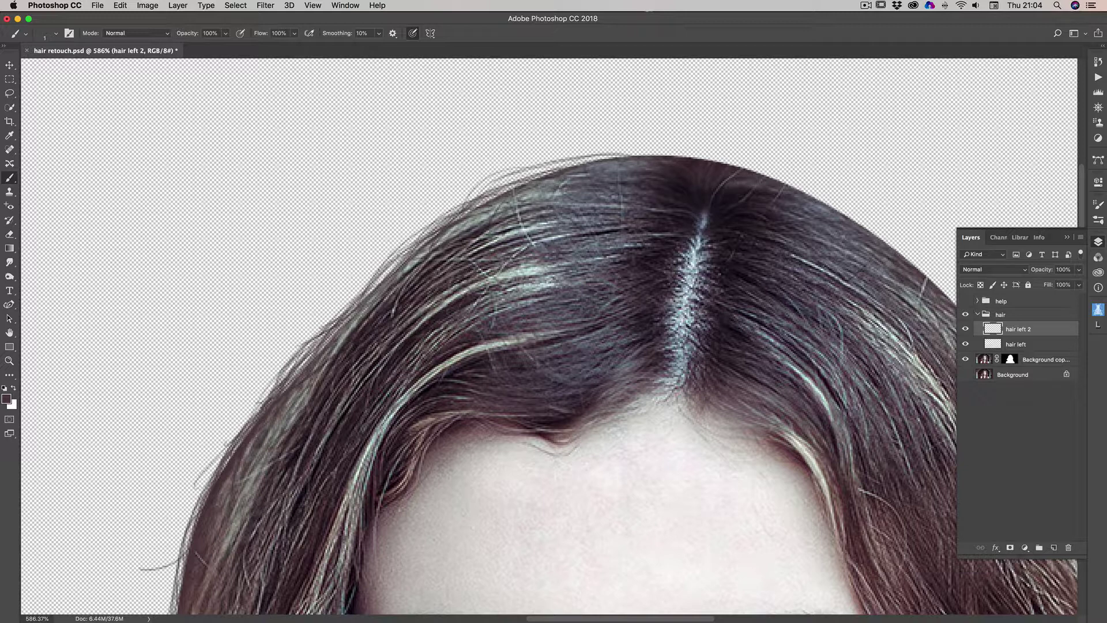
pyautogui.moveTo(572, 165)
pyautogui.mouseDown()
pyautogui.moveTo(504, 187)
pyautogui.moveTo(535, 173)
pyautogui.mouseUp()
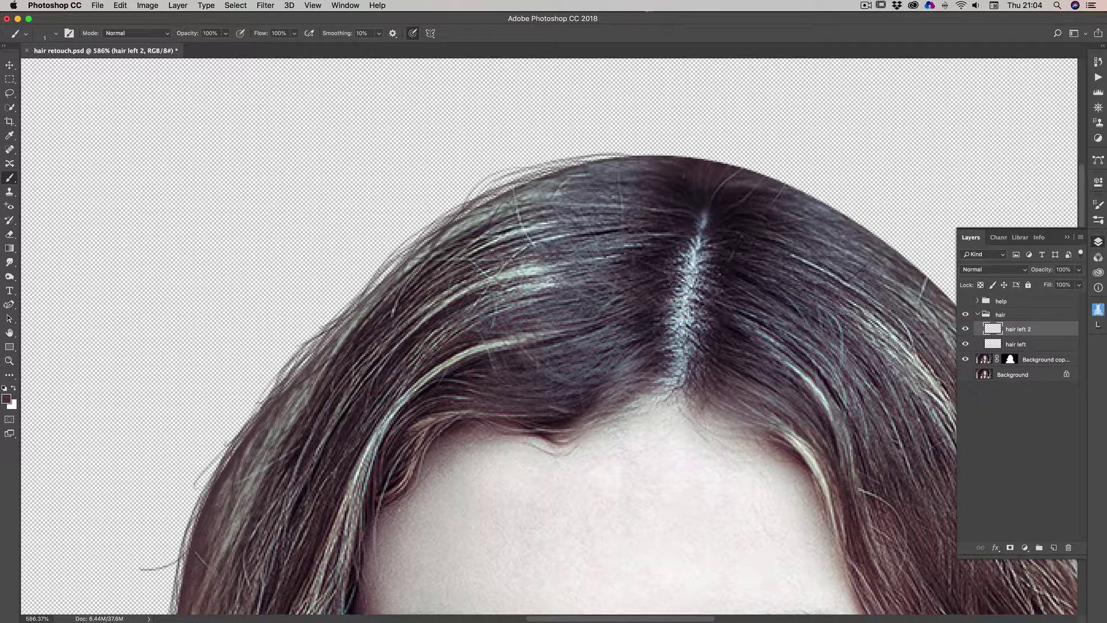
pyautogui.moveTo(644, 151)
pyautogui.mouseDown()
pyautogui.moveTo(540, 165)
pyautogui.moveTo(609, 157)
pyautogui.moveTo(572, 157)
pyautogui.mouseUp()
pyautogui.moveTo(662, 148)
pyautogui.mouseDown()
pyautogui.moveTo(592, 155)
pyautogui.moveTo(610, 154)
pyautogui.mouseUp()
# Add loose flyaways around the parting and longer raised strands sweeping from it over the left side of the crown
pyautogui.moveTo(699, 144)
pyautogui.mouseDown()
pyautogui.moveTo(655, 158)
pyautogui.moveTo(744, 140)
pyautogui.moveTo(773, 179)
pyautogui.moveTo(717, 160)
pyautogui.moveTo(802, 183)
pyautogui.mouseUp()
pyautogui.moveTo(739, 163); pyautogui.dragTo(804, 193)
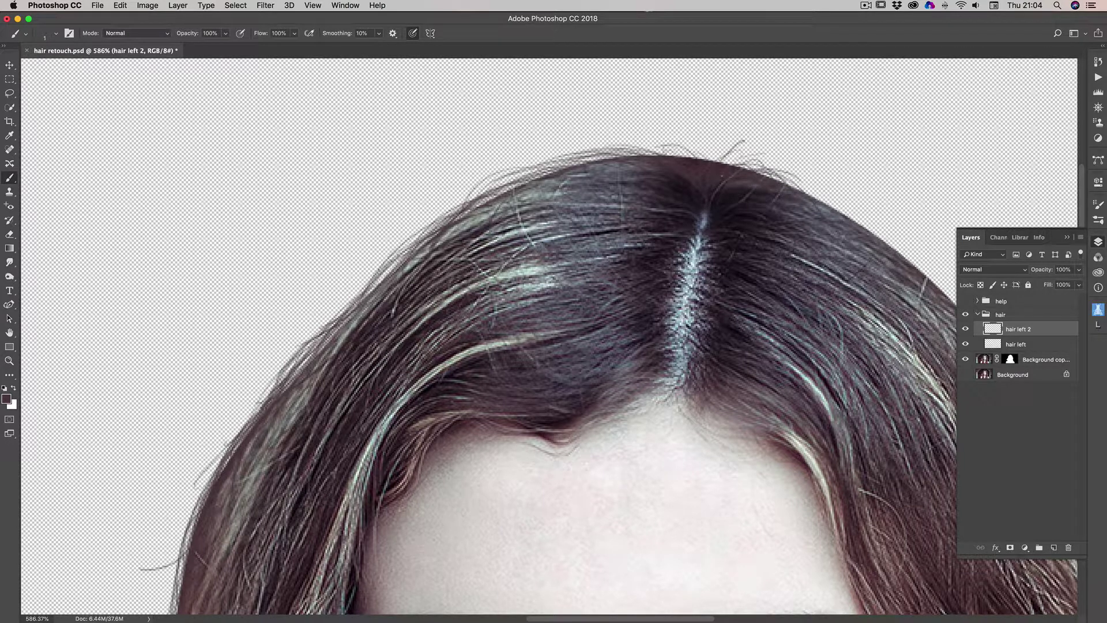
pyautogui.moveTo(708, 159)
pyautogui.mouseDown()
pyautogui.moveTo(610, 145)
pyautogui.moveTo(618, 153)
pyautogui.moveTo(597, 155)
pyautogui.mouseUp()
pyautogui.moveTo(692, 140)
pyautogui.mouseDown()
pyautogui.moveTo(586, 162)
pyautogui.moveTo(595, 144)
pyautogui.moveTo(569, 160)
pyautogui.moveTo(570, 193)
pyautogui.moveTo(537, 200)
pyautogui.mouseUp()
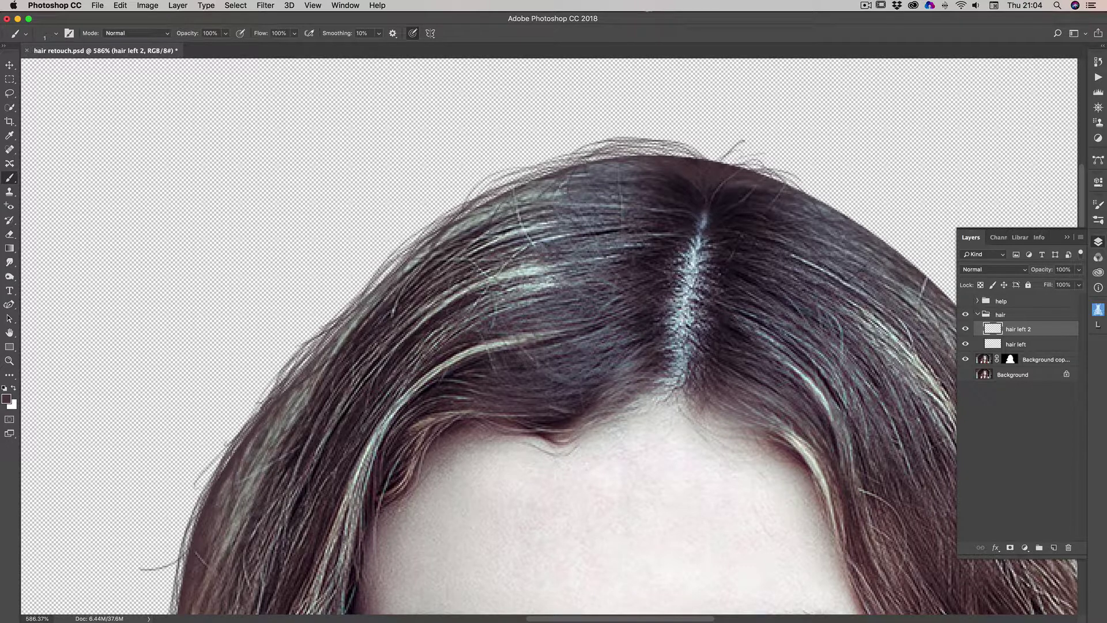
pyautogui.moveTo(599, 149)
pyautogui.mouseDown()
pyautogui.moveTo(518, 187)
pyautogui.moveTo(513, 215)
pyautogui.mouseUp()
pyautogui.moveTo(645, 152); pyautogui.dragTo(579, 166)
# Brush dark strands from the parting down the upper right head contour, letting a few stick outward
pyautogui.moveTo(687, 145)
pyautogui.mouseDown()
pyautogui.moveTo(603, 159)
pyautogui.moveTo(752, 148)
pyautogui.moveTo(781, 168)
pyautogui.mouseUp()
pyautogui.moveTo(713, 159)
pyautogui.mouseDown()
pyautogui.moveTo(784, 177)
pyautogui.moveTo(824, 206)
pyautogui.moveTo(786, 166)
pyautogui.moveTo(817, 183)
pyautogui.mouseUp()
pyautogui.moveTo(748, 166)
pyautogui.mouseDown()
pyautogui.moveTo(822, 195)
pyautogui.moveTo(841, 217)
pyautogui.mouseUp()
pyautogui.moveTo(799, 173); pyautogui.dragTo(841, 212)
pyautogui.moveTo(798, 168); pyautogui.dragTo(858, 221)
pyautogui.moveTo(872, 232); pyautogui.dragTo(901, 244)
pyautogui.moveTo(784, 179)
pyautogui.mouseDown()
pyautogui.moveTo(834, 208)
pyautogui.moveTo(798, 188)
pyautogui.mouseUp()
# Thicken the left side of the crown with raised strands, adding loose ends farther down the slope
pyautogui.moveTo(640, 140)
pyautogui.mouseDown()
pyautogui.moveTo(687, 152)
pyautogui.moveTo(642, 141)
pyautogui.mouseUp()
pyautogui.moveTo(600, 152); pyautogui.dragTo(666, 155)
pyautogui.moveTo(540, 157); pyautogui.dragTo(608, 151)
pyautogui.moveTo(549, 160); pyautogui.dragTo(621, 140)
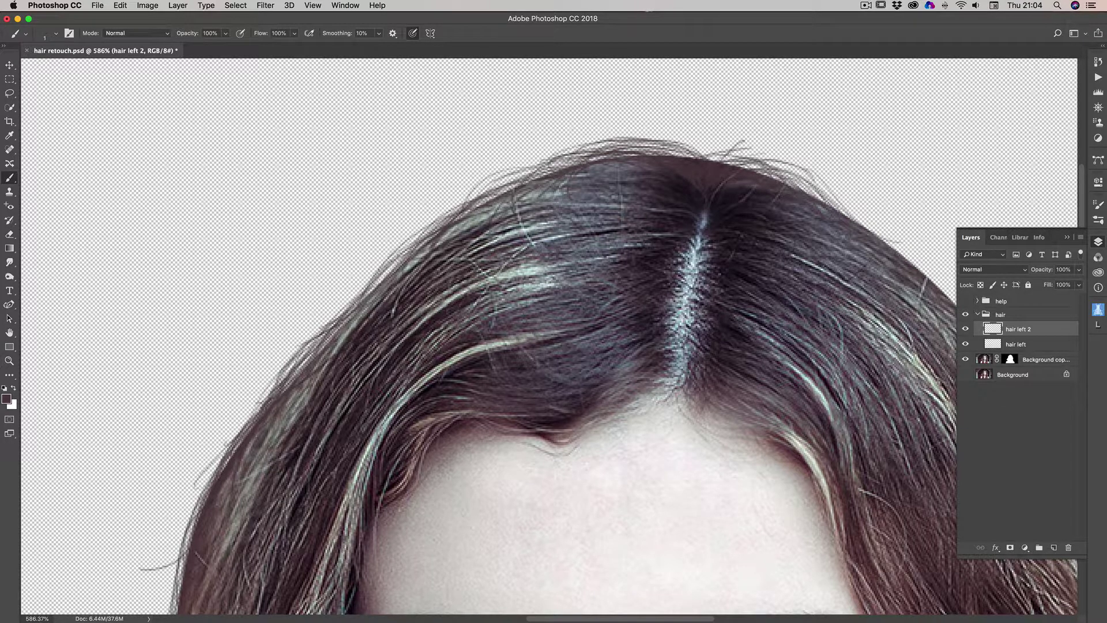
pyautogui.moveTo(506, 182); pyautogui.dragTo(567, 148)
pyautogui.moveTo(568, 148); pyautogui.dragTo(598, 141)
pyautogui.moveTo(492, 199); pyautogui.dragTo(571, 148)
pyautogui.moveTo(522, 174); pyautogui.dragTo(550, 164)
pyautogui.moveTo(454, 202); pyautogui.dragTo(535, 167)
pyautogui.moveTo(437, 204); pyautogui.dragTo(455, 191)
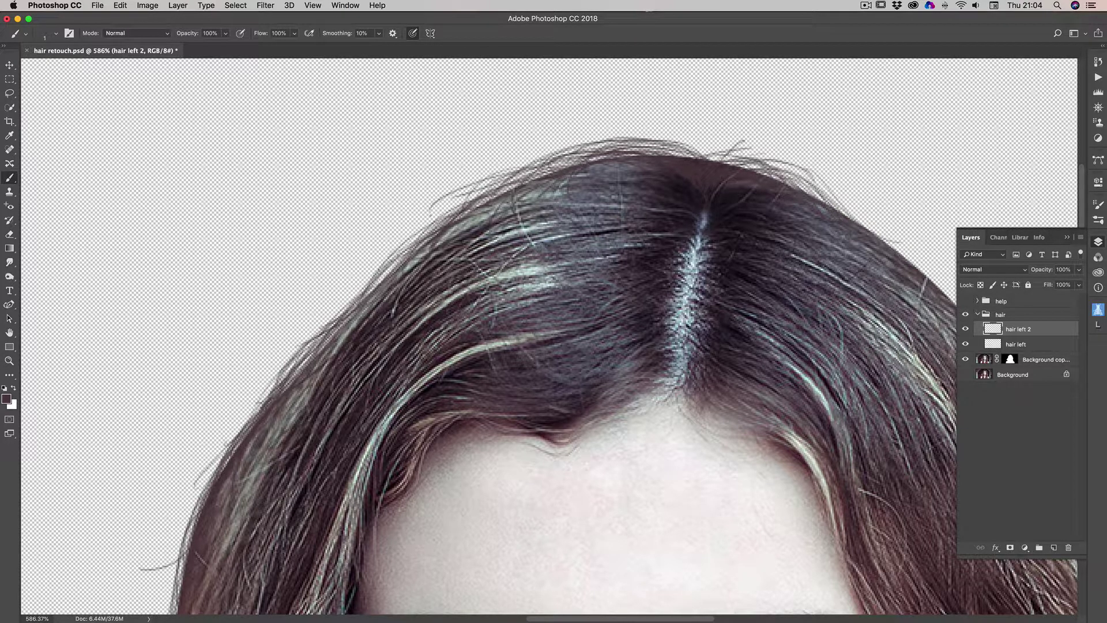
# Arch higher flyaway strands over the crown just left of the parting and add strands on the right contour
pyautogui.moveTo(664, 155); pyautogui.dragTo(689, 140)
pyautogui.moveTo(627, 141); pyautogui.dragTo(691, 131)
pyautogui.moveTo(583, 150); pyautogui.dragTo(659, 134)
pyautogui.moveTo(554, 156)
pyautogui.mouseDown()
pyautogui.moveTo(605, 135)
pyautogui.moveTo(701, 135)
pyautogui.moveTo(803, 161)
pyautogui.moveTo(853, 222)
pyautogui.mouseUp()
pyautogui.moveTo(806, 190); pyautogui.dragTo(853, 218)
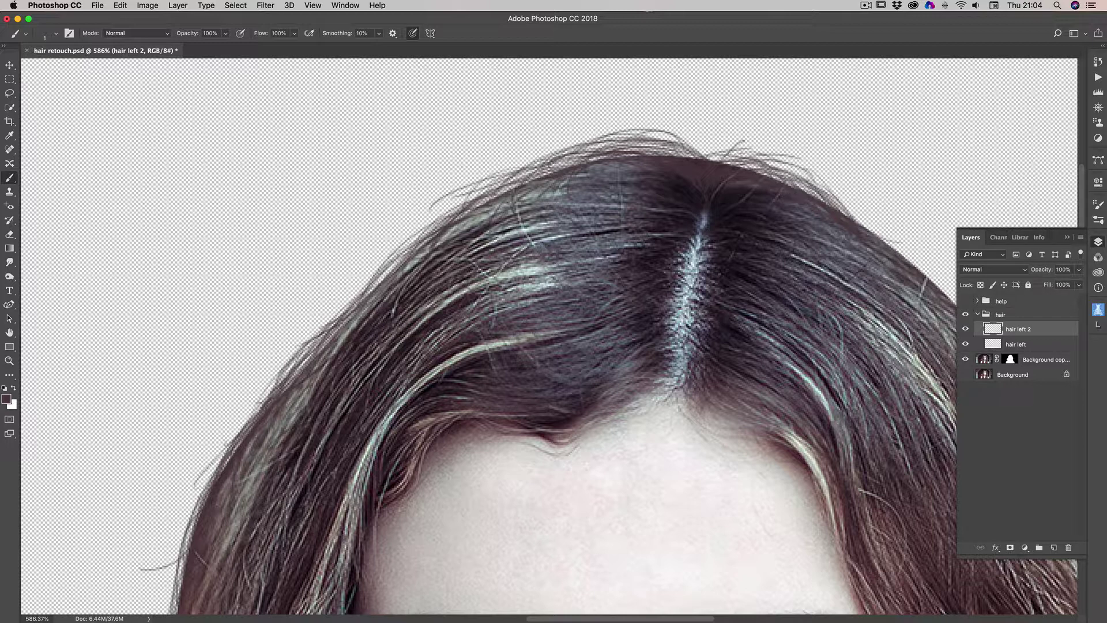
# Fill the hair edge around and right of the parting with more short dark strands
pyautogui.moveTo(732, 161); pyautogui.dragTo(748, 166)
pyautogui.moveTo(776, 169); pyautogui.dragTo(803, 190)
pyautogui.moveTo(648, 141); pyautogui.dragTo(700, 157)
pyautogui.moveTo(724, 152)
pyautogui.mouseDown()
pyautogui.moveTo(736, 161)
pyautogui.moveTo(711, 146)
pyautogui.moveTo(774, 147)
pyautogui.moveTo(816, 197)
pyautogui.mouseUp()
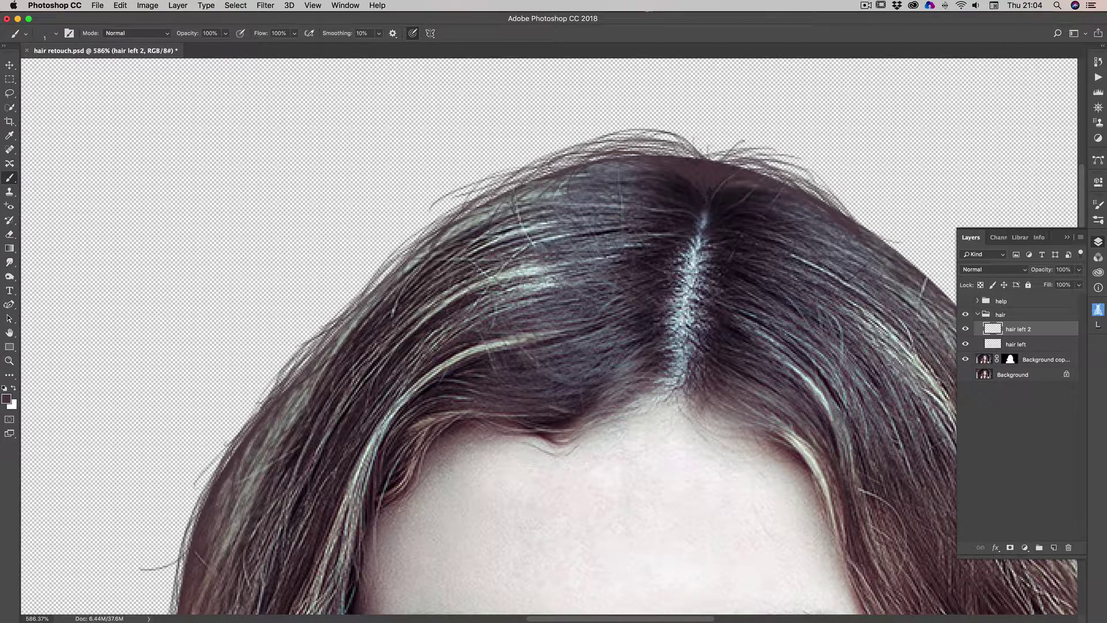
pyautogui.moveTo(892, 248); pyautogui.dragTo(908, 259)
pyautogui.moveTo(754, 180); pyautogui.dragTo(777, 170)
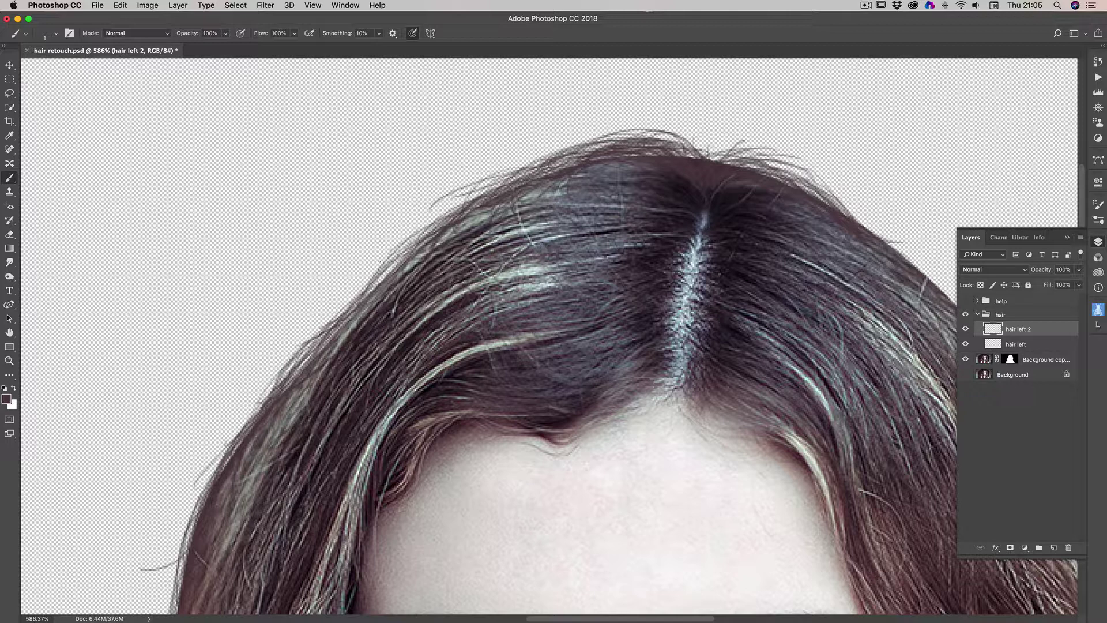
# Brush long curved flyaways standing off the left slope and fill the space beneath them with finer strands
pyautogui.moveTo(424, 241); pyautogui.dragTo(450, 213)
pyautogui.moveTo(381, 268); pyautogui.dragTo(474, 193)
pyautogui.moveTo(353, 288); pyautogui.dragTo(471, 190)
pyautogui.moveTo(389, 264)
pyautogui.mouseDown()
pyautogui.moveTo(427, 231)
pyautogui.moveTo(282, 360)
pyautogui.mouseUp()
pyautogui.moveTo(342, 308); pyautogui.dragTo(282, 358)
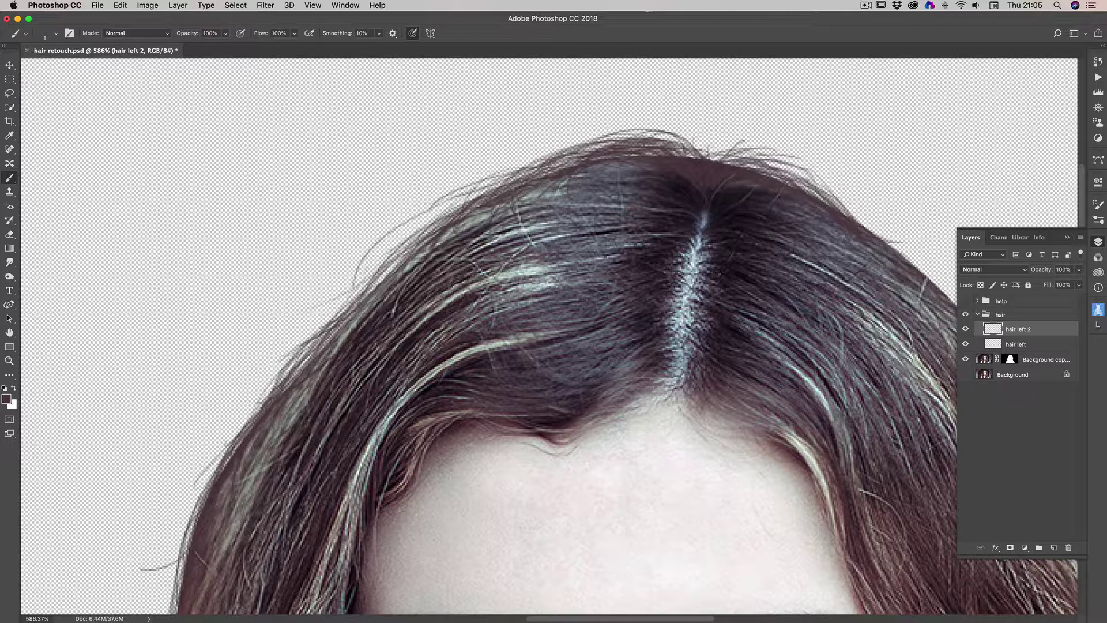
pyautogui.moveTo(411, 229); pyautogui.dragTo(320, 321)
pyautogui.moveTo(442, 214); pyautogui.dragTo(345, 311)
pyautogui.moveTo(478, 192)
pyautogui.mouseDown()
pyautogui.moveTo(386, 265)
pyautogui.moveTo(405, 261)
pyautogui.mouseUp()
pyautogui.moveTo(468, 199); pyautogui.dragTo(392, 270)
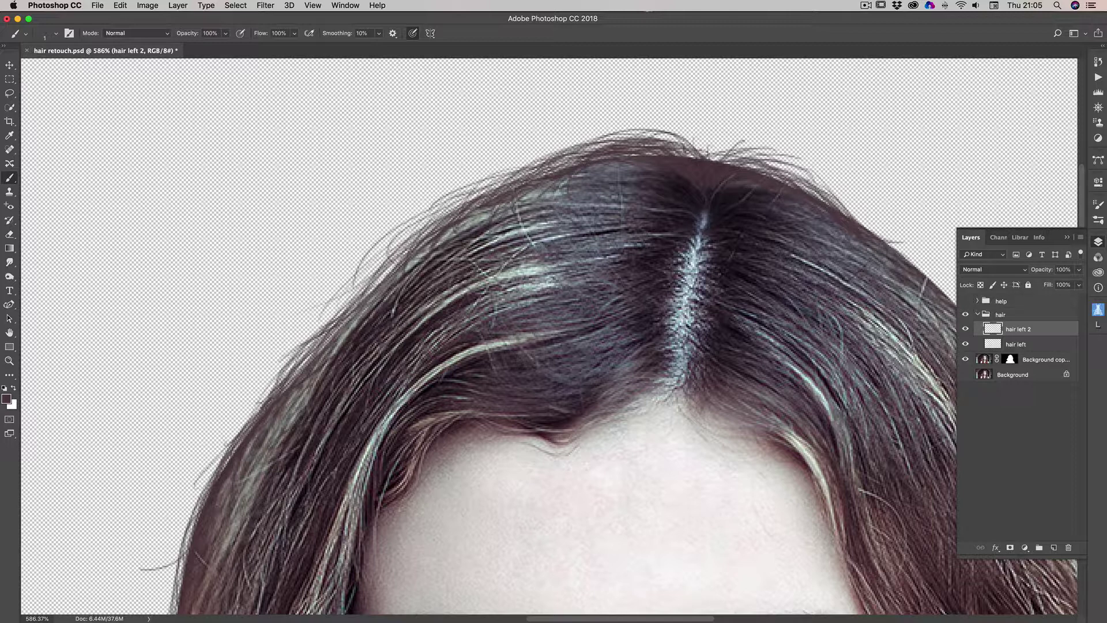
# Add short overlapping strands along the upper left slope to blend the flyaways into the hair edge
pyautogui.moveTo(498, 185); pyautogui.dragTo(413, 232)
pyautogui.moveTo(433, 213)
pyautogui.mouseDown()
pyautogui.moveTo(375, 266)
pyautogui.moveTo(433, 221)
pyautogui.mouseUp()
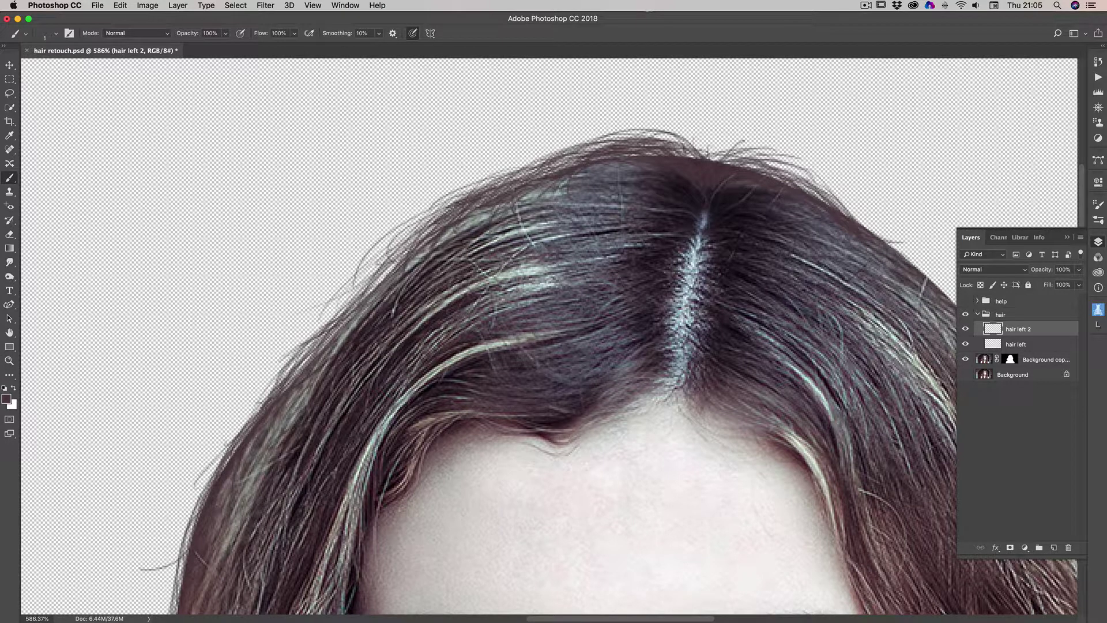
pyautogui.moveTo(473, 190); pyautogui.dragTo(398, 258)
pyautogui.moveTo(524, 176)
pyautogui.mouseDown()
pyautogui.moveTo(439, 217)
pyautogui.moveTo(467, 196)
pyautogui.mouseUp()
pyautogui.moveTo(441, 211); pyautogui.dragTo(394, 244)
pyautogui.moveTo(539, 167); pyautogui.dragTo(524, 175)
# Thicken the middle of the left slope with dark strands running down toward the temple
pyautogui.moveTo(421, 223); pyautogui.dragTo(365, 293)
pyautogui.moveTo(358, 298); pyautogui.dragTo(335, 318)
pyautogui.moveTo(407, 250); pyautogui.dragTo(336, 319)
pyautogui.moveTo(375, 264); pyautogui.dragTo(358, 283)
pyautogui.moveTo(395, 248); pyautogui.dragTo(321, 322)
pyautogui.moveTo(376, 267); pyautogui.dragTo(320, 347)
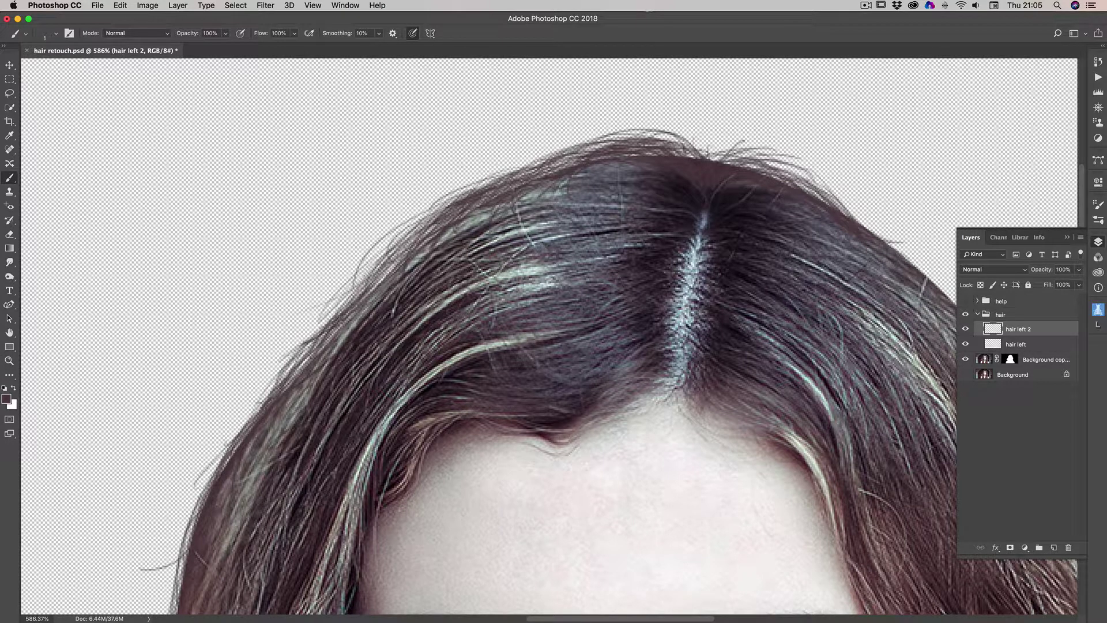
pyautogui.moveTo(357, 297); pyautogui.dragTo(302, 336)
# Set the foreground color to #433741 sampled from the hair beside the parting and brush darker short strands around the crown
pyautogui.click(8, 400)
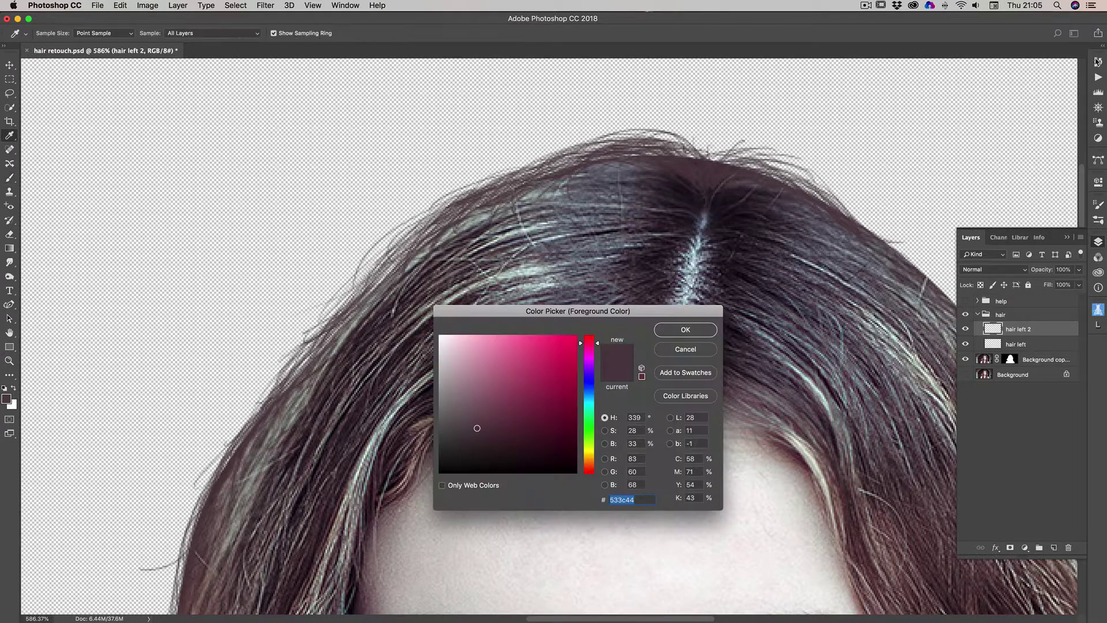
pyautogui.click(660, 169)
pyautogui.click(657, 171)
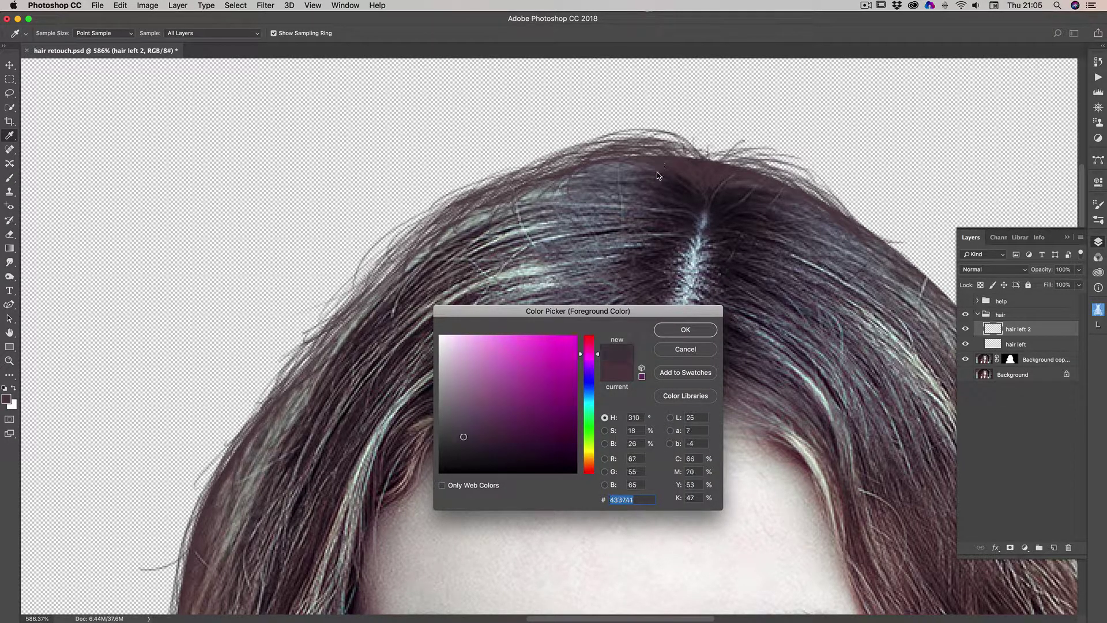
pyautogui.click(687, 331)
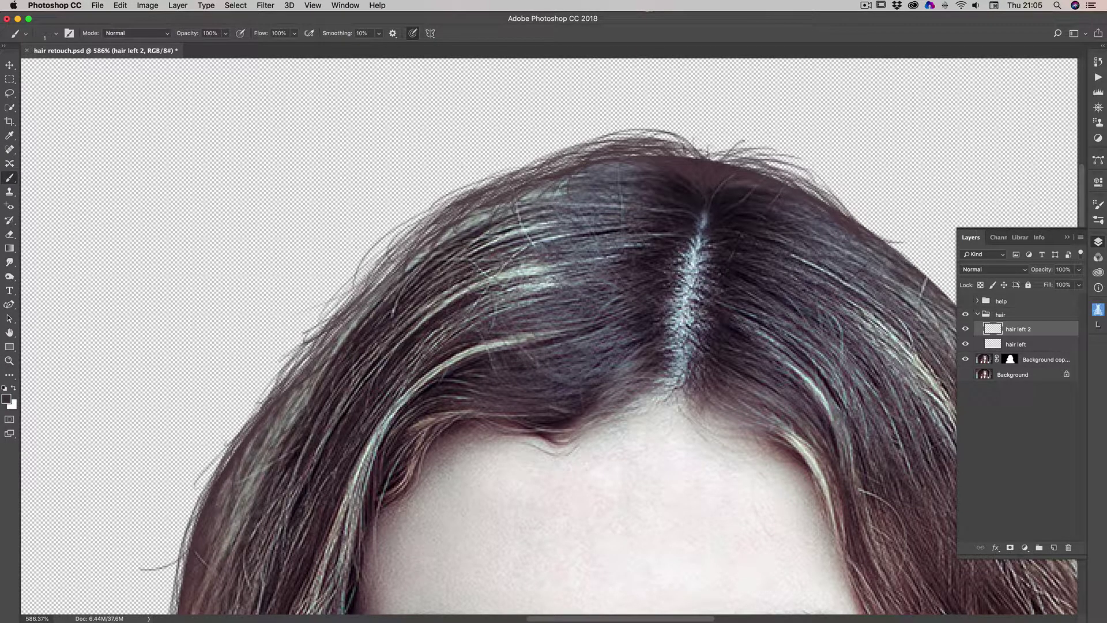
pyautogui.moveTo(625, 151); pyautogui.dragTo(646, 154)
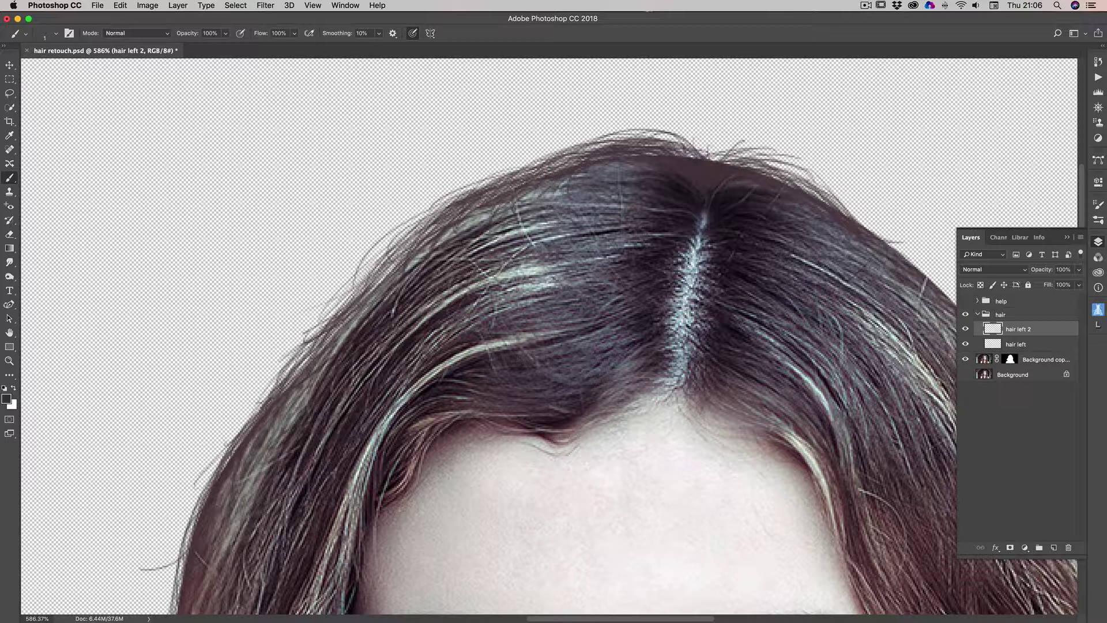
pyautogui.moveTo(712, 160)
pyautogui.mouseDown()
pyautogui.moveTo(689, 140)
pyautogui.moveTo(707, 141)
pyautogui.mouseUp()
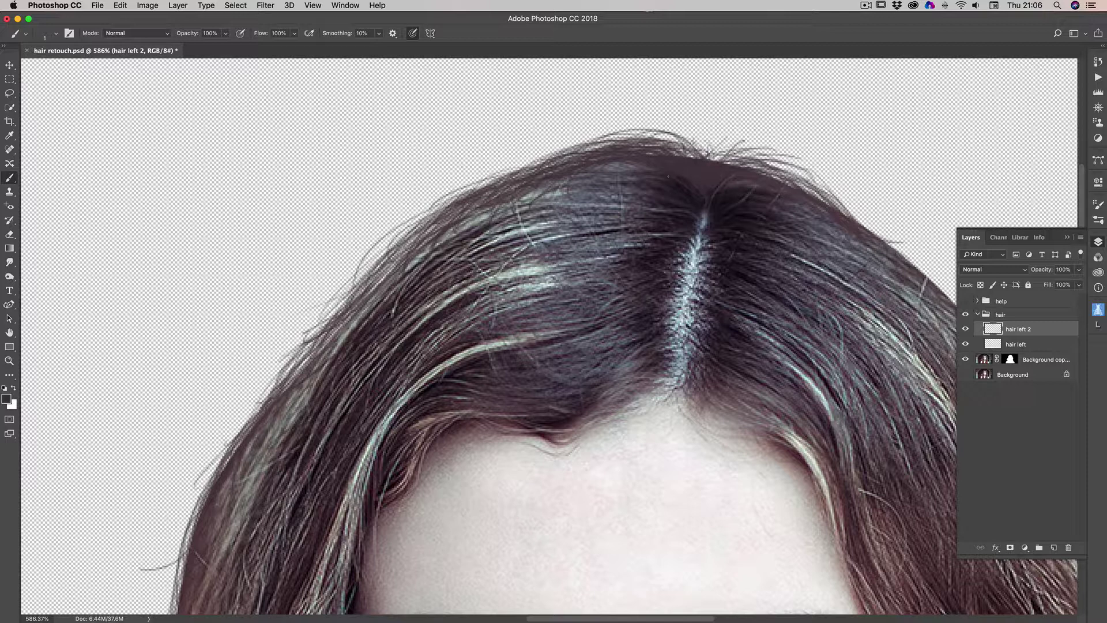
# Sample a light blue-gray from the highlighted hair left of the parting and brush fine light strands across both sides of the crown
pyautogui.click(7, 400)
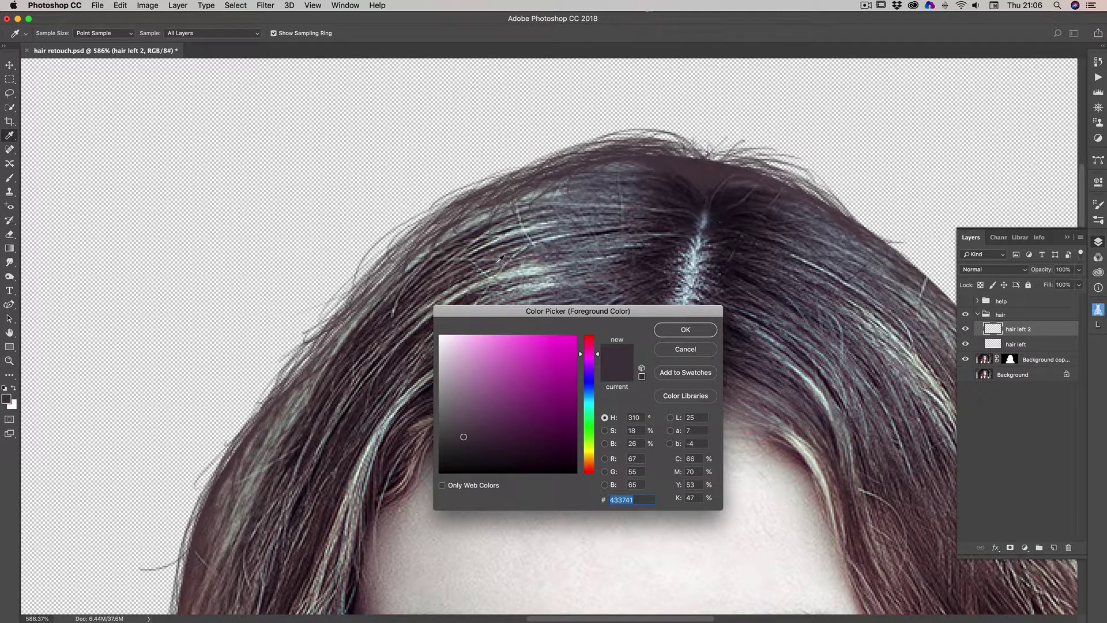
pyautogui.click(573, 258)
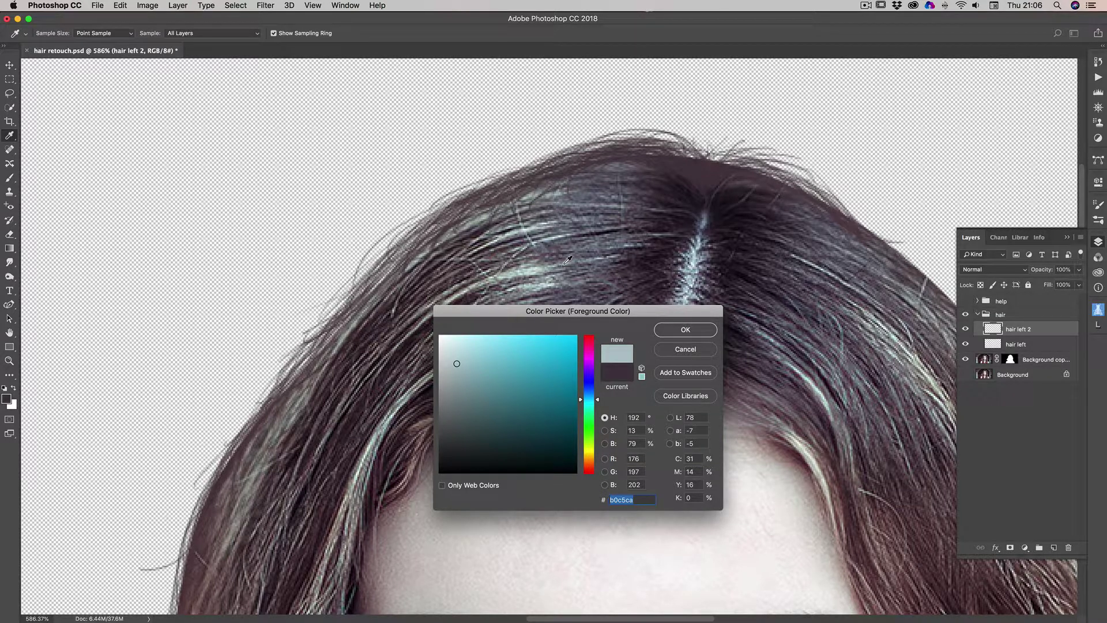
pyautogui.click(700, 334)
pyautogui.press('b')
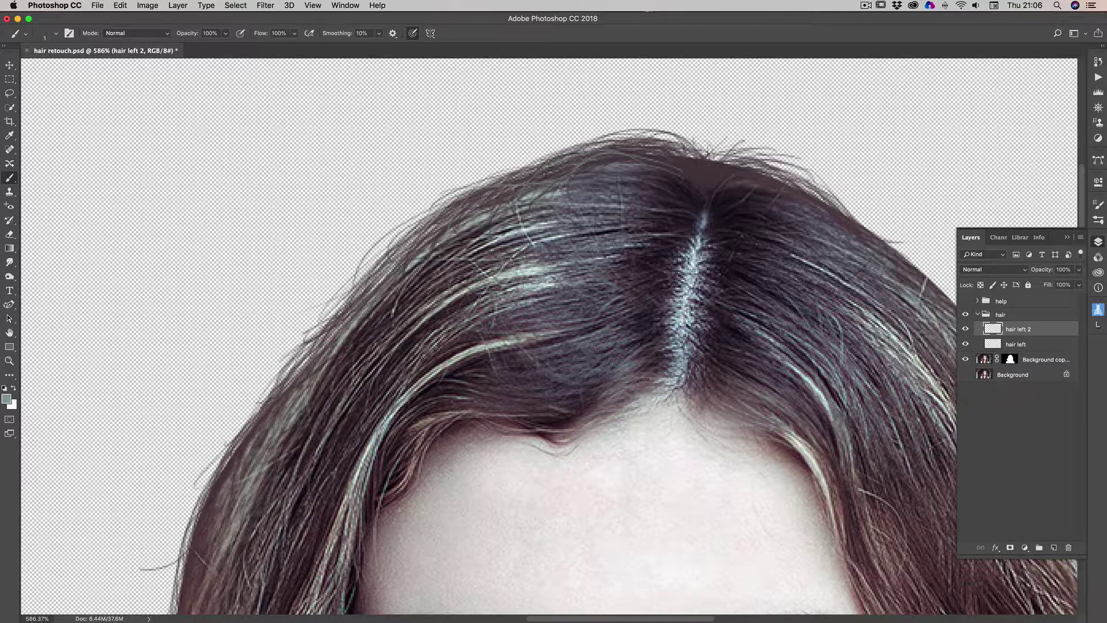
pyautogui.moveTo(707, 184)
pyautogui.mouseDown()
pyautogui.moveTo(781, 176)
pyautogui.moveTo(801, 203)
pyautogui.mouseUp()
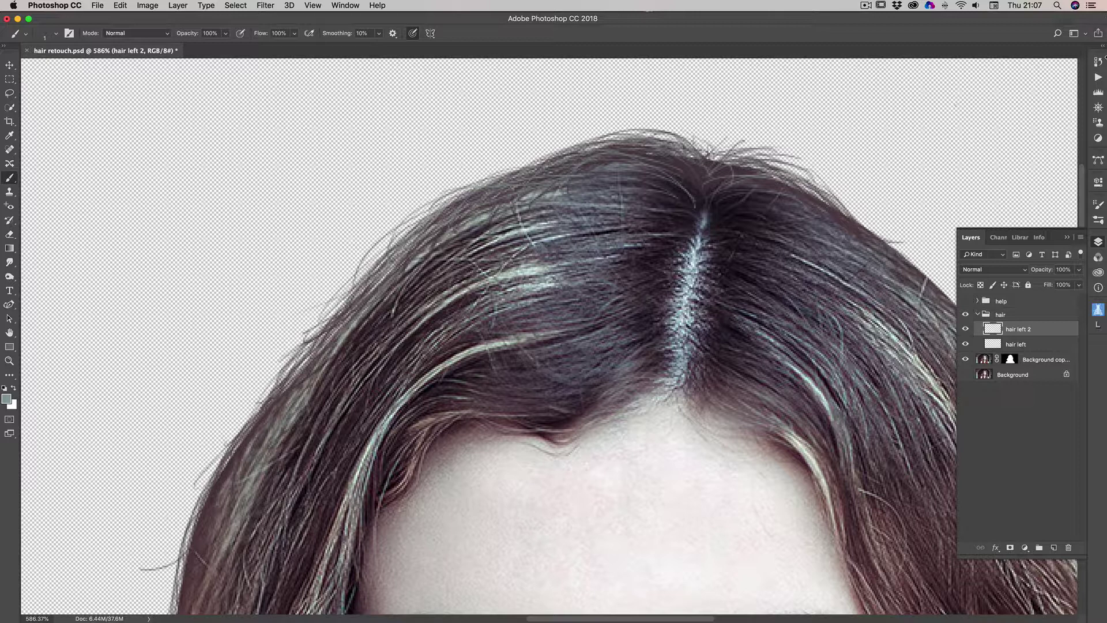
# Duplicate the "hair left 2" layer and merge the copy down into the original to strengthen the strands
pyautogui.rightClick(989, 333)
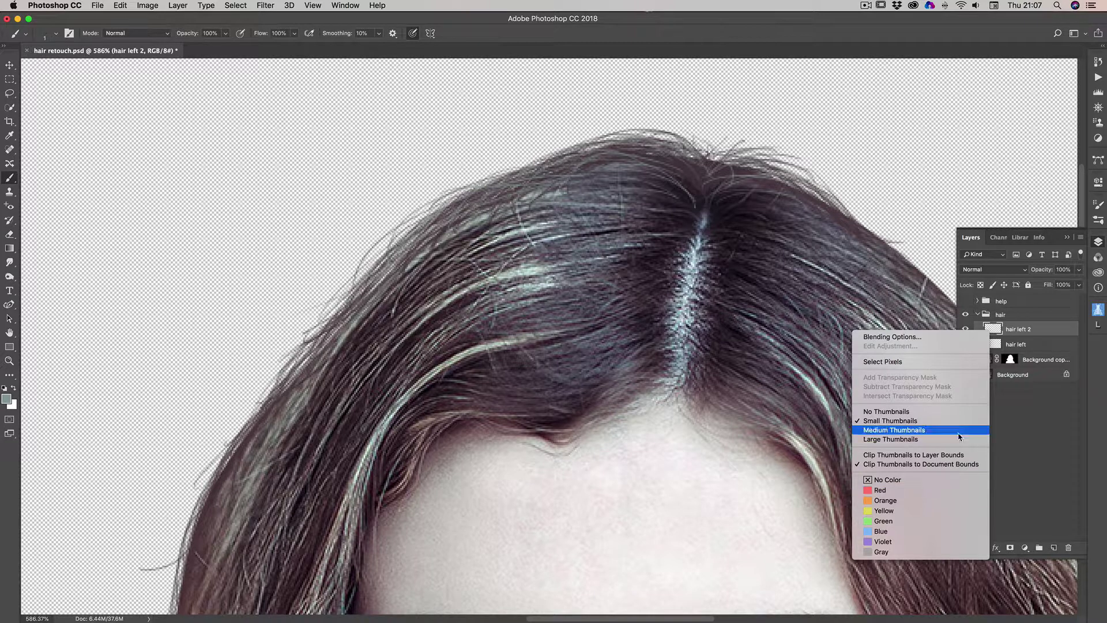
pyautogui.rightClick(1029, 328)
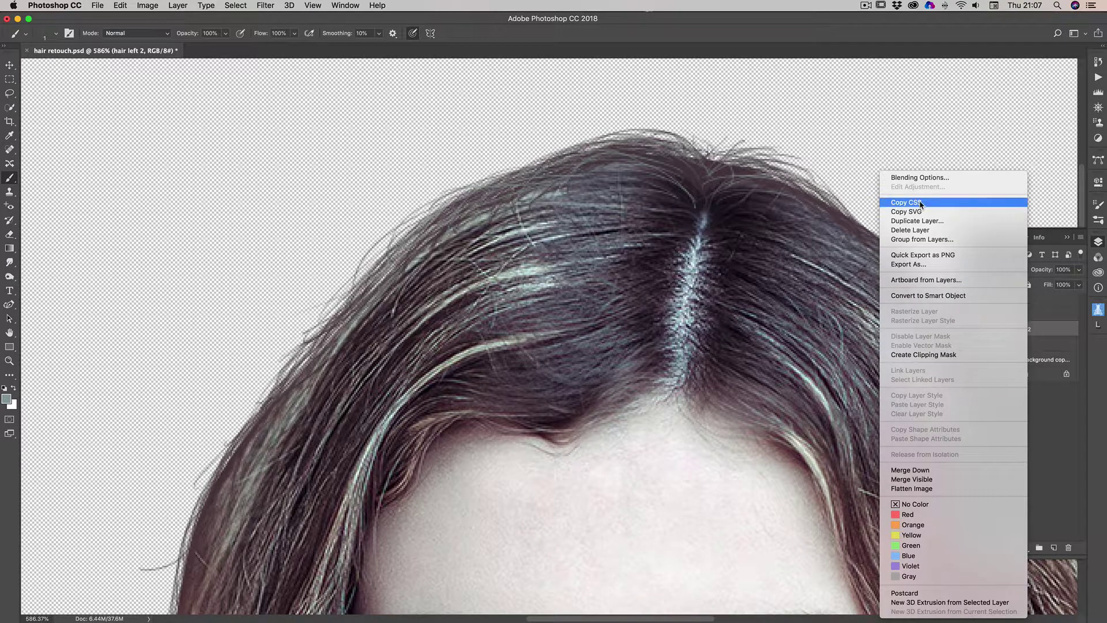
pyautogui.click(918, 222)
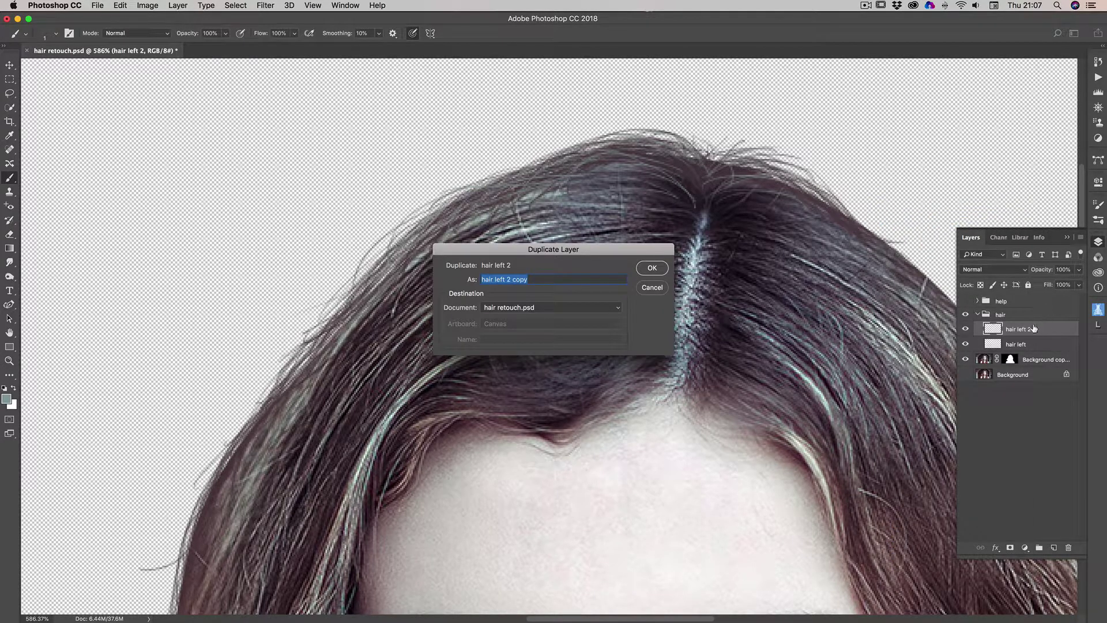
pyautogui.click(652, 269)
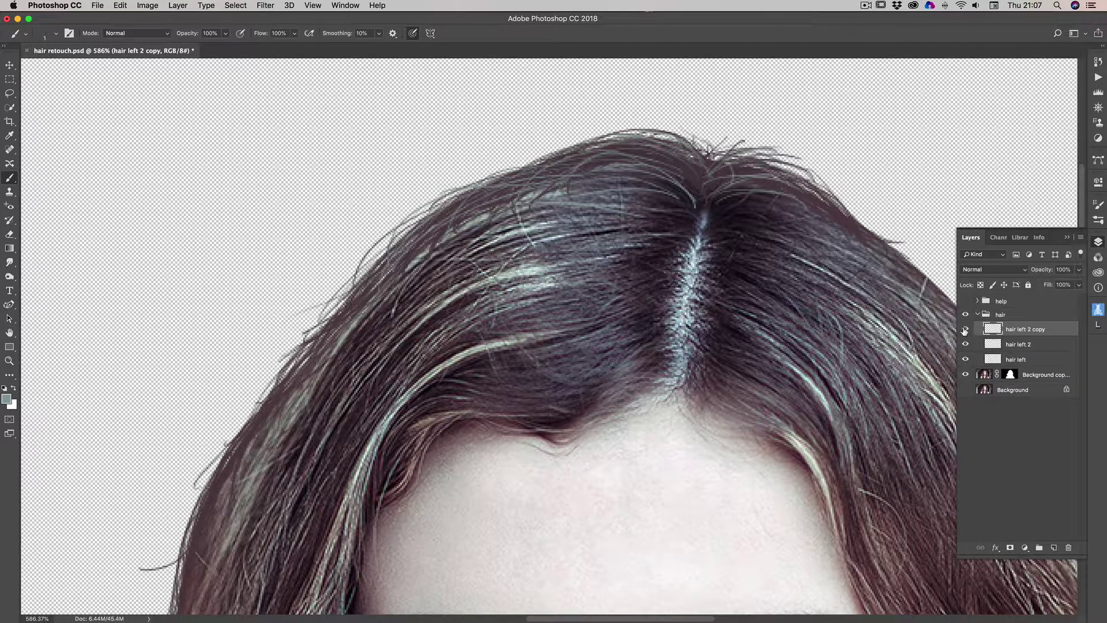
pyautogui.rightClick(1021, 333)
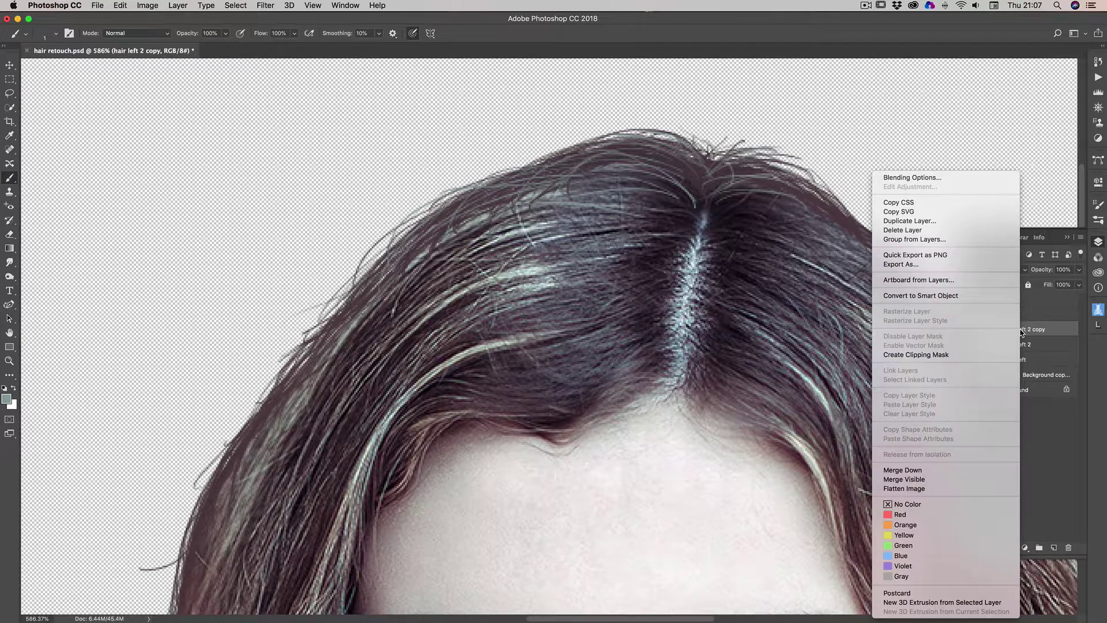
pyautogui.click(928, 471)
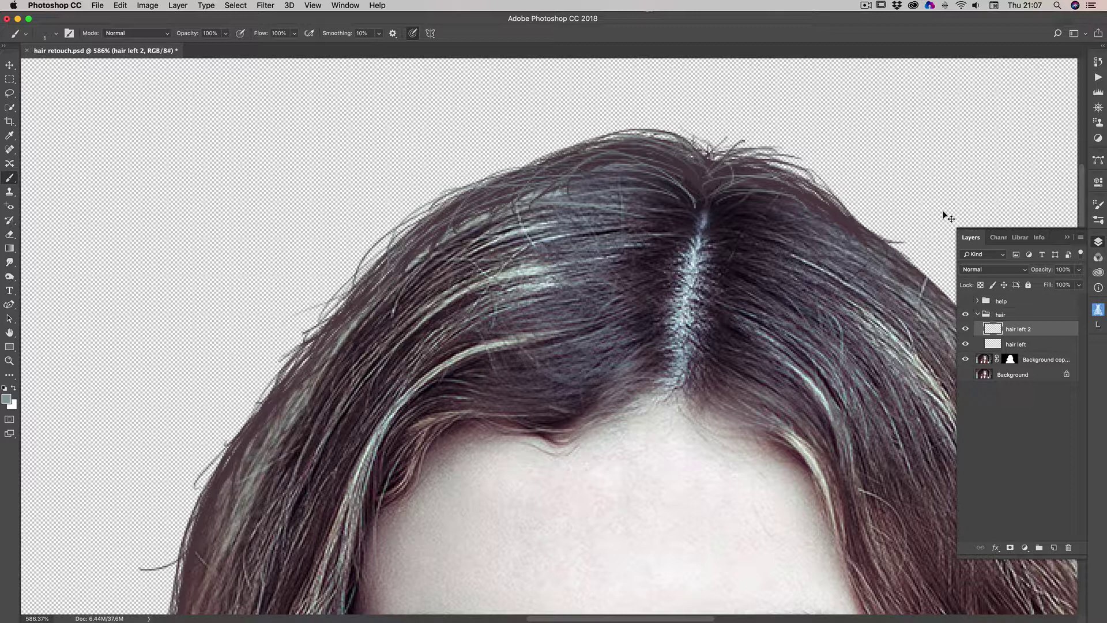
# Try an inverted selection loaded from the painted strands of the "hair left 2" layer, and clear it
pyautogui.keyDown('super'); pyautogui.click(993, 329); pyautogui.keyUp('super')
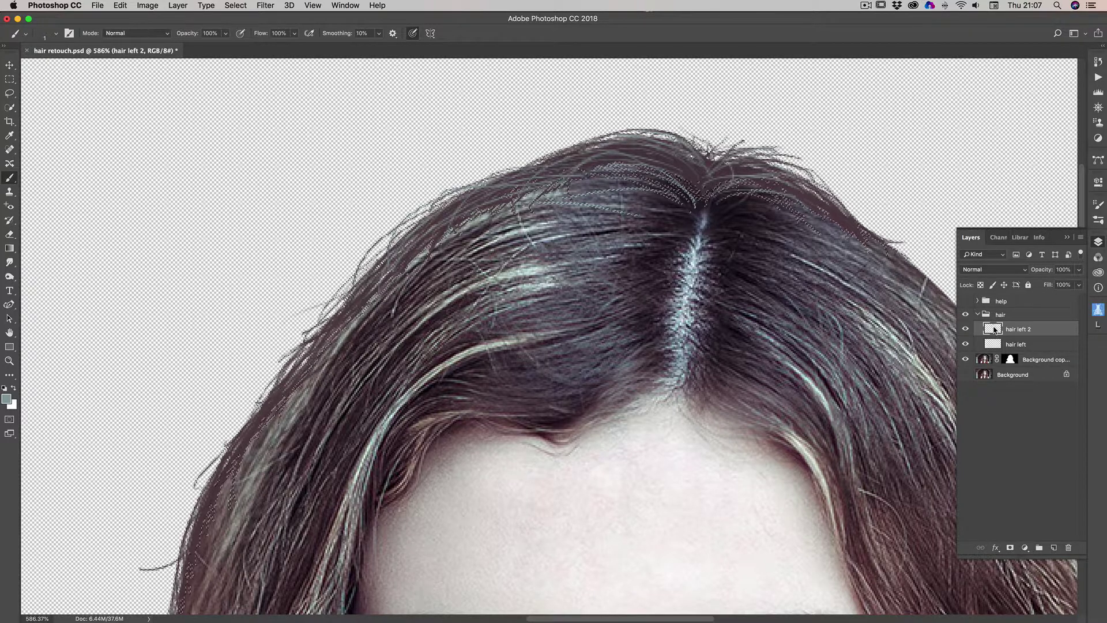
pyautogui.click(247, 6)
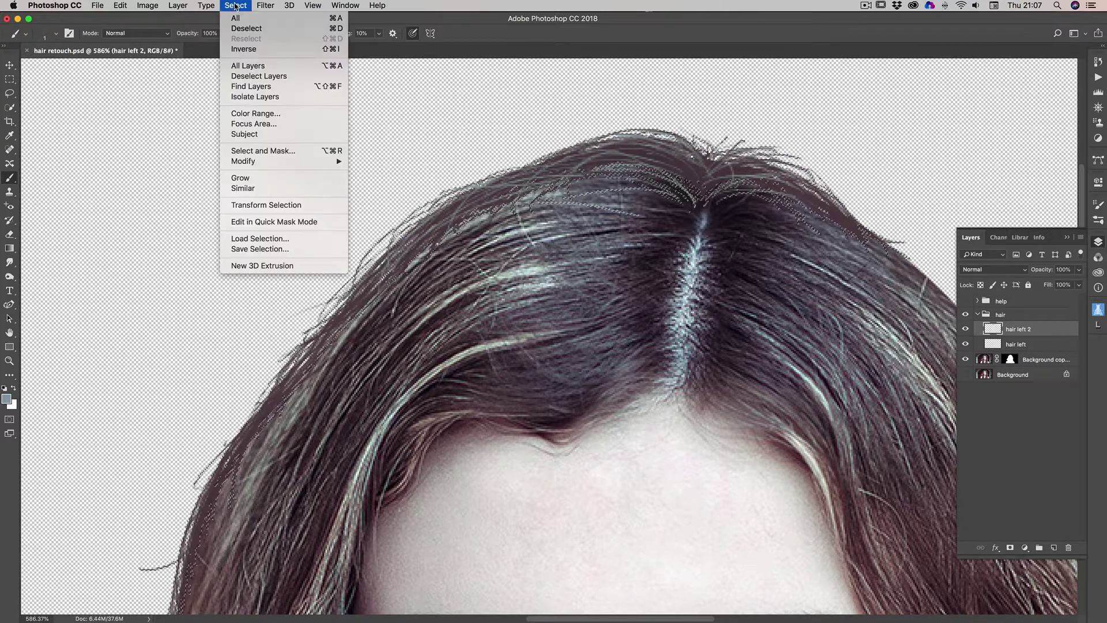
pyautogui.click(249, 51)
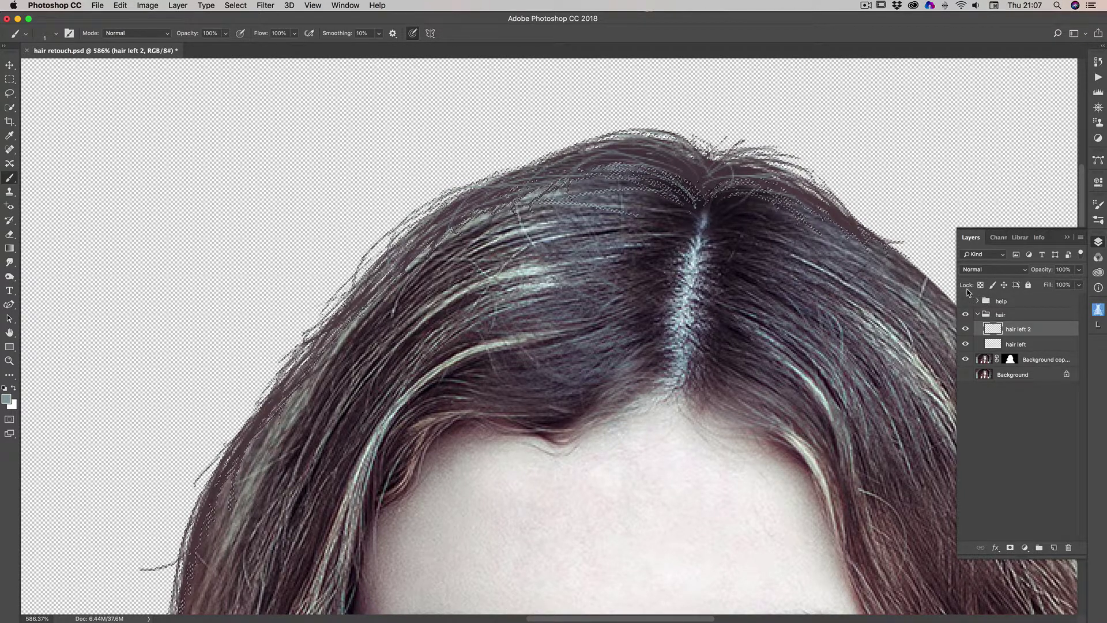
pyautogui.click(233, 5)
pyautogui.click(247, 28)
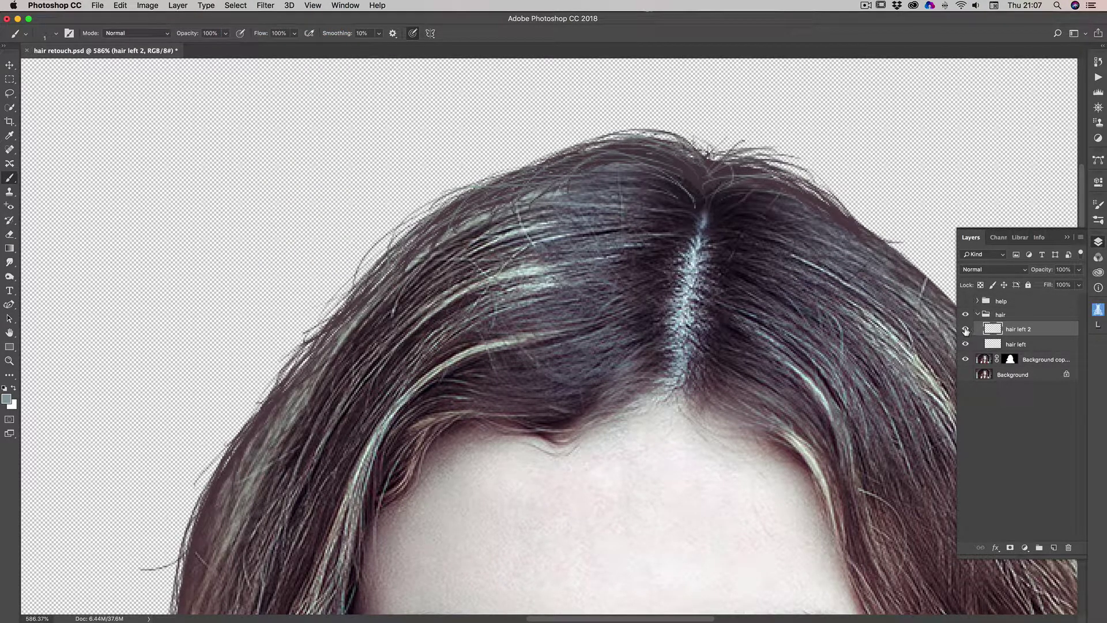
# Compare the portrait with and without the "hair left 2" layer, and inspect the whole image at 100% and fitted to the screen
pyautogui.click(966, 329)
pyautogui.click(966, 330)
pyautogui.click(966, 329)
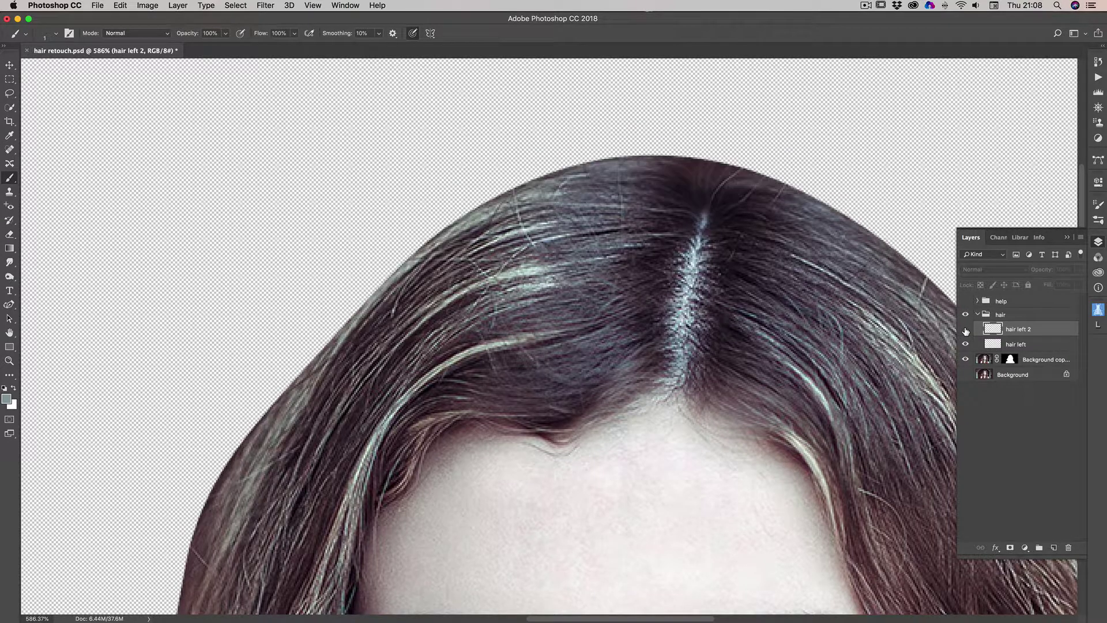
pyautogui.click(966, 330)
pyautogui.click(966, 329)
pyautogui.click(966, 329)
pyautogui.scroll(-5, 548, 335)
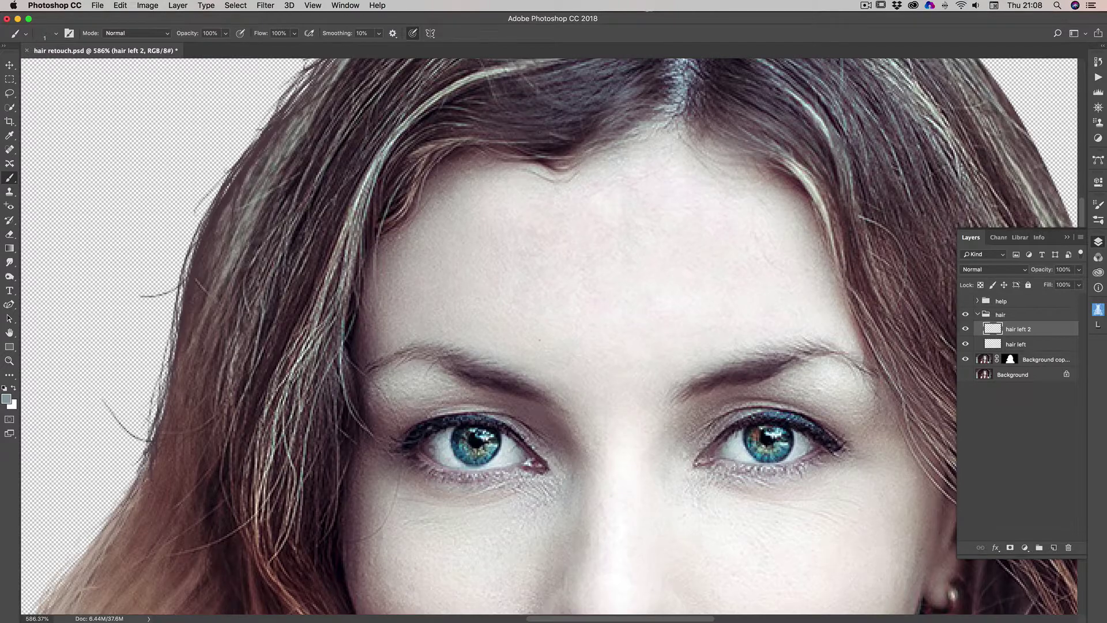
pyautogui.scroll(-5, 548, 334)
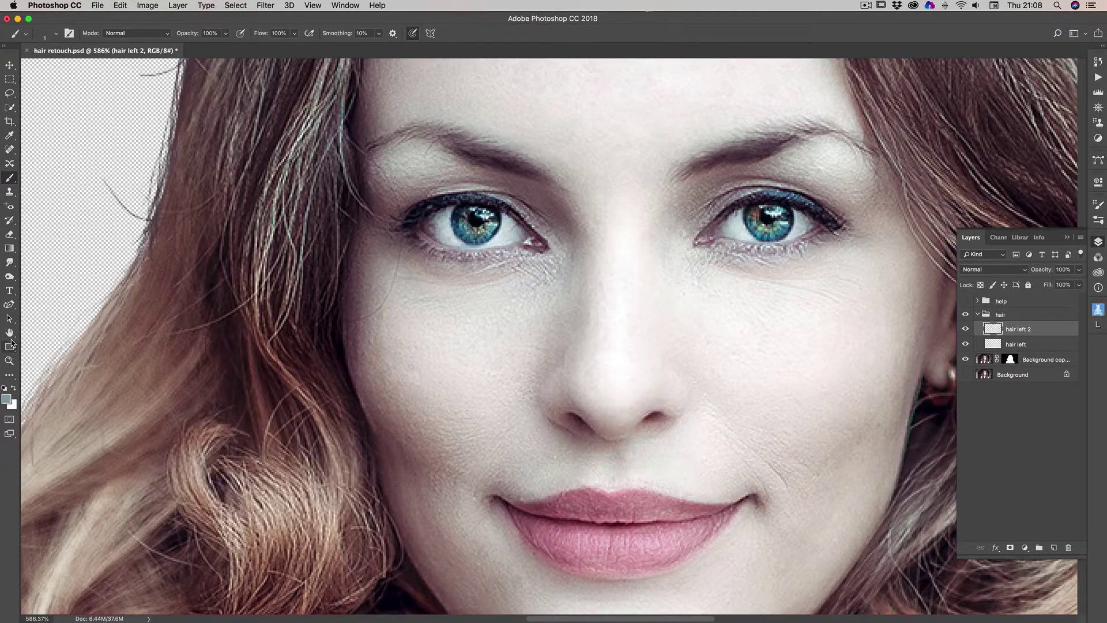
pyautogui.doubleClick(10, 359)
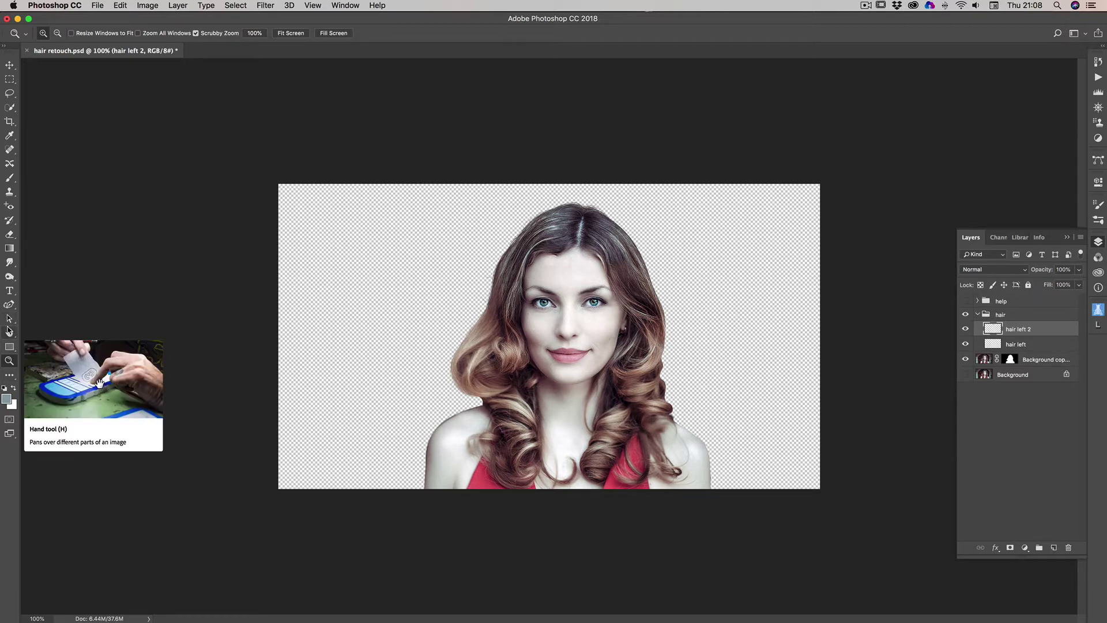
pyautogui.doubleClick(9, 333)
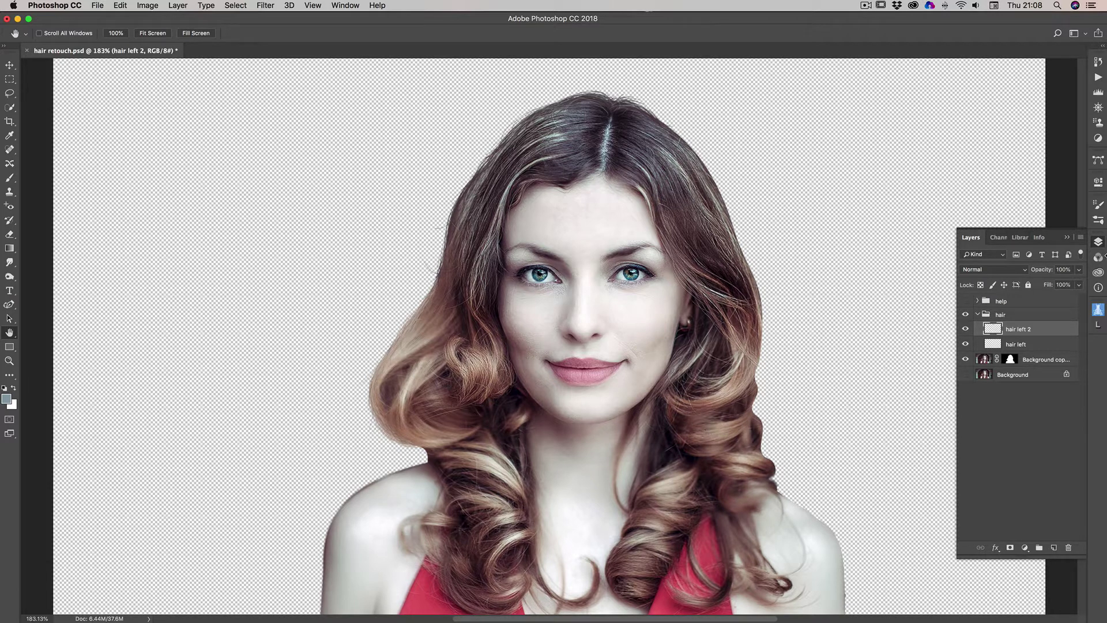
# Create a new layer above "hair left 2" and name it "hair sharpen"
pyautogui.click(1054, 547)
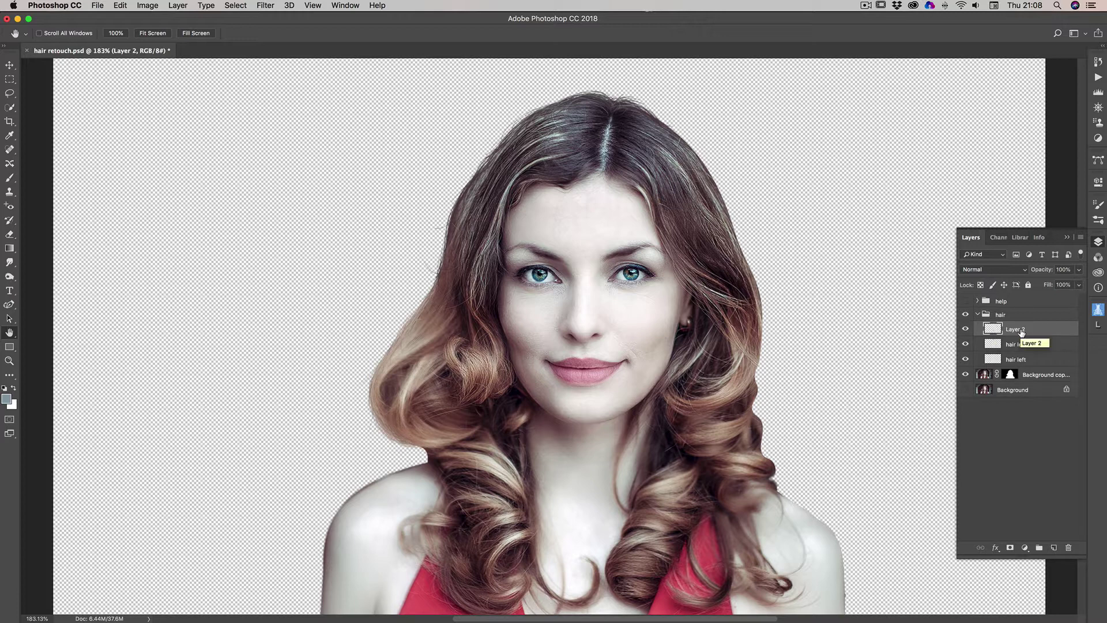
pyautogui.rightClick(1021, 332)
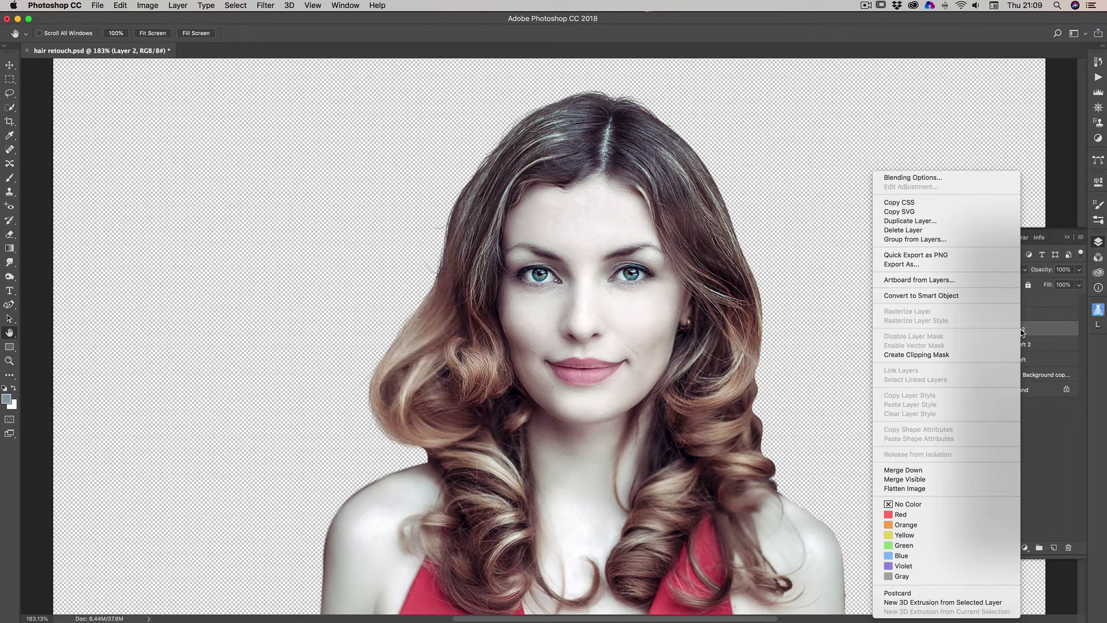
pyautogui.press('Escape')
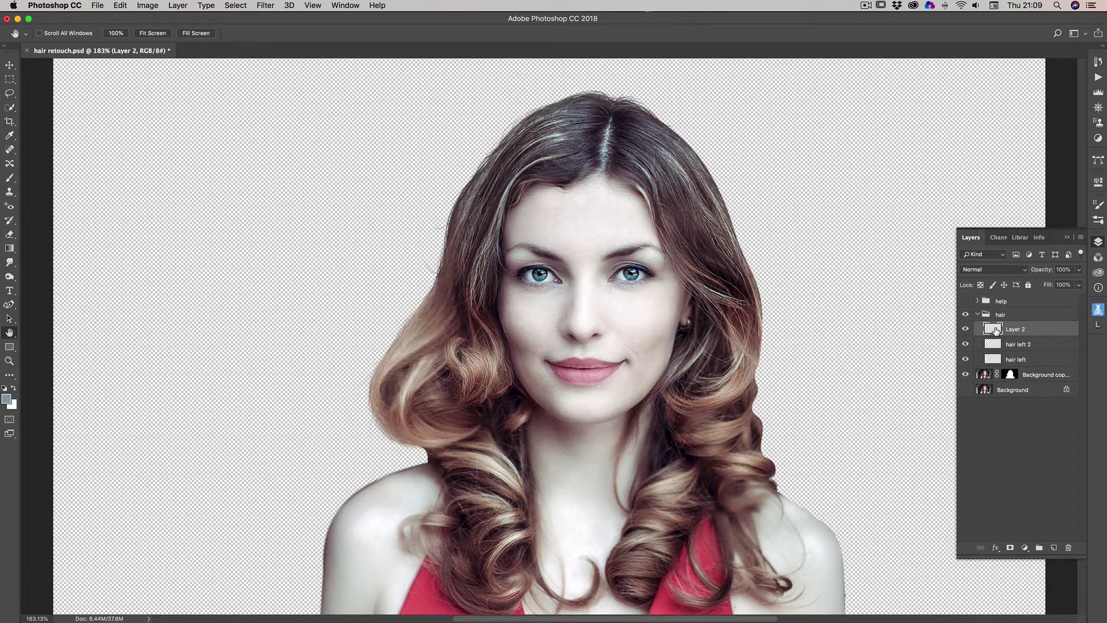
pyautogui.doubleClick(1009, 329)
pyautogui.write('hair sharpen')
pyautogui.press('Return')
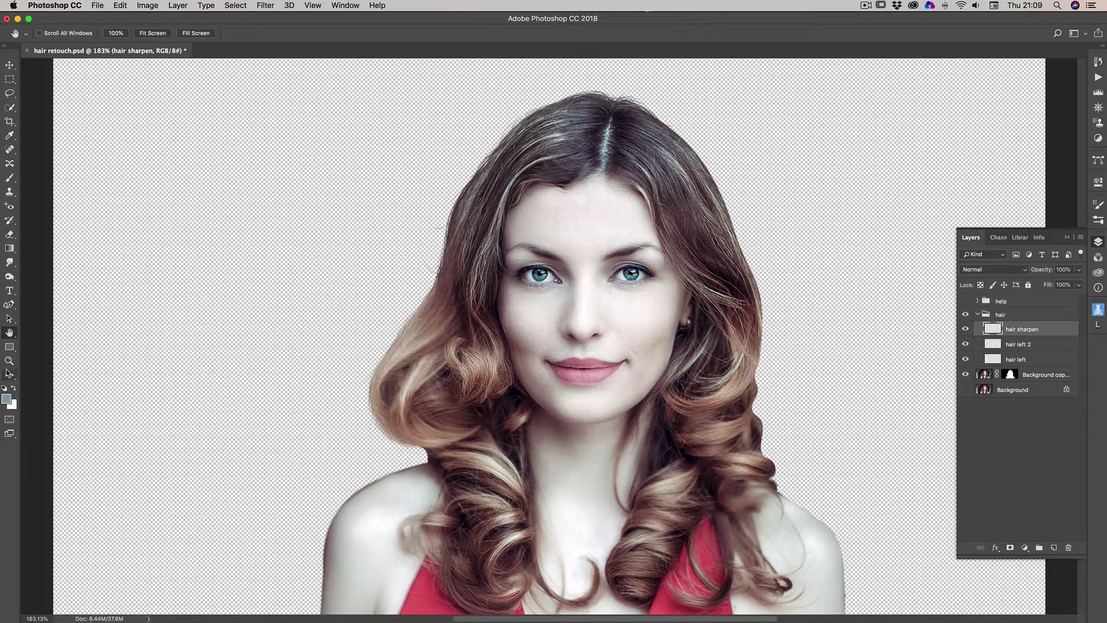
# Set the foreground color to #8b665d sampled from the blurry curl above the shoulder
pyautogui.press('z')
pyautogui.moveTo(727, 445); pyautogui.dragTo(773, 441)
pyautogui.scroll(-5, 773, 440)
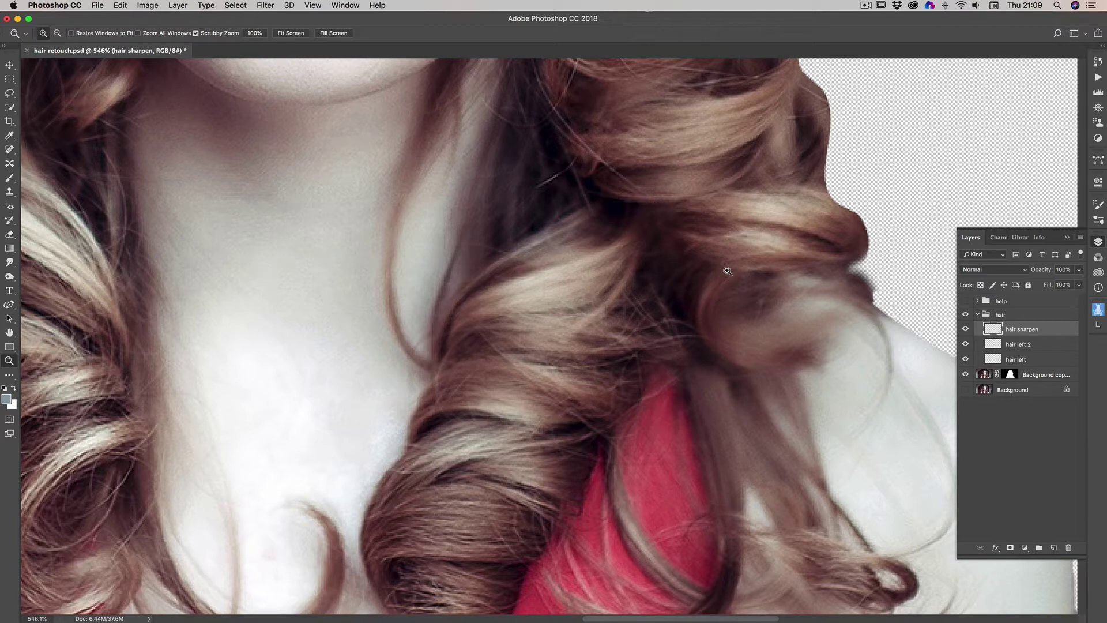
pyautogui.click(5, 399)
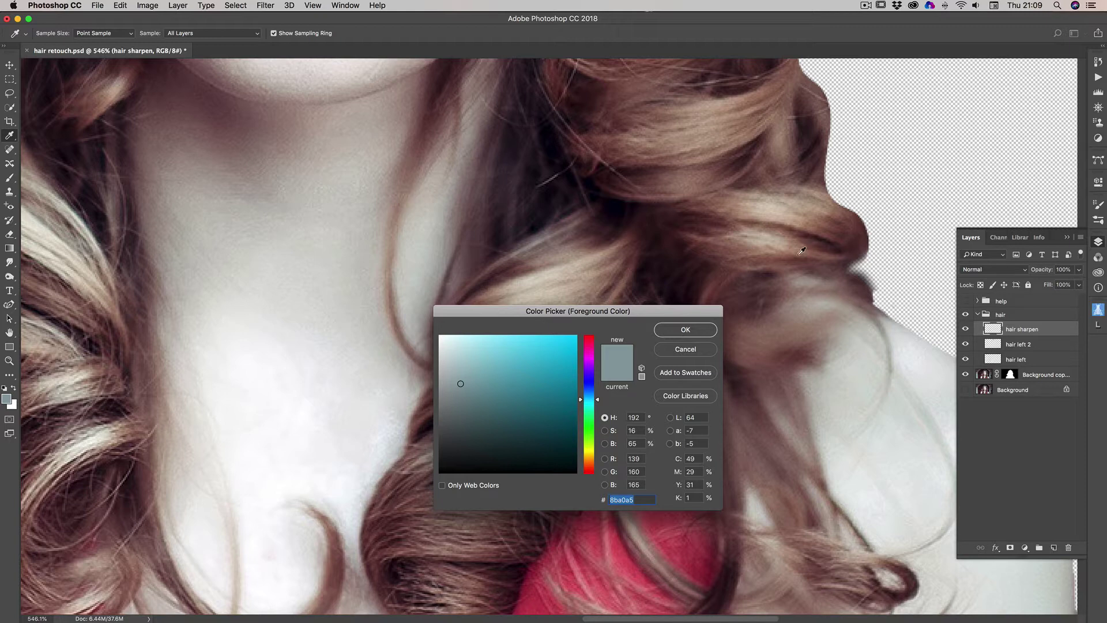
pyautogui.click(756, 340)
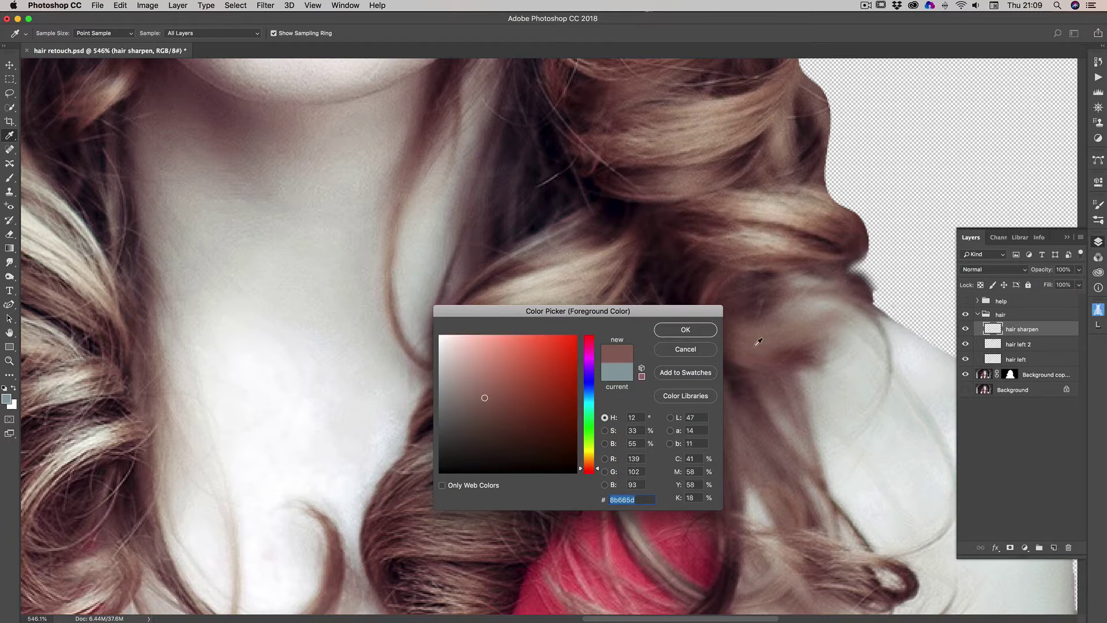
pyautogui.click(685, 331)
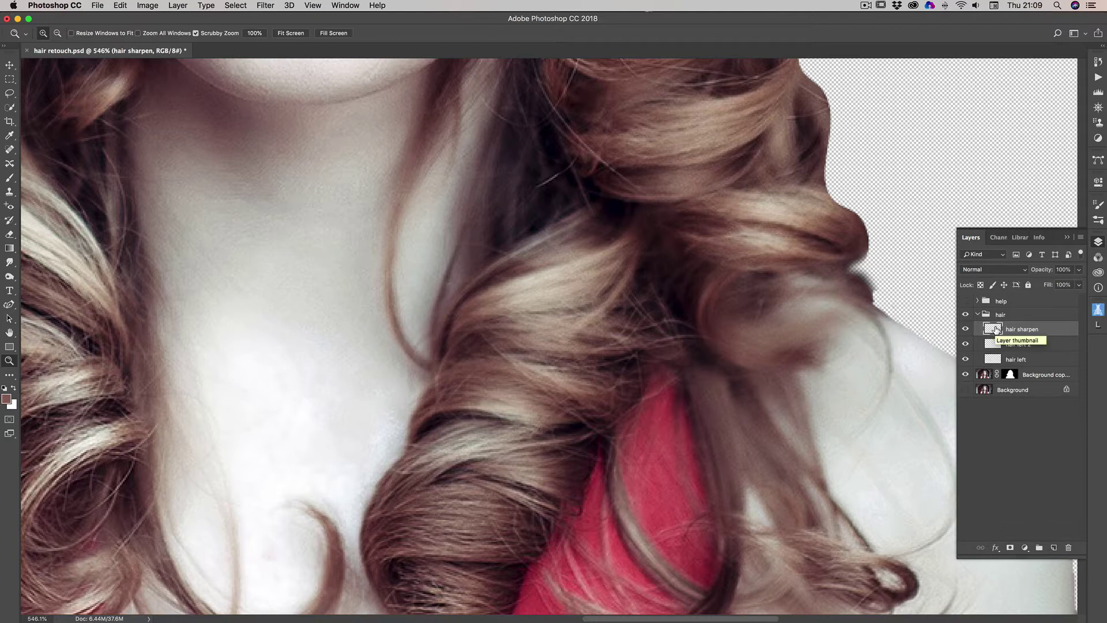
# Brush fine strands around the blurry curl and down the soft lock hanging beside the red dress
pyautogui.click(10, 178)
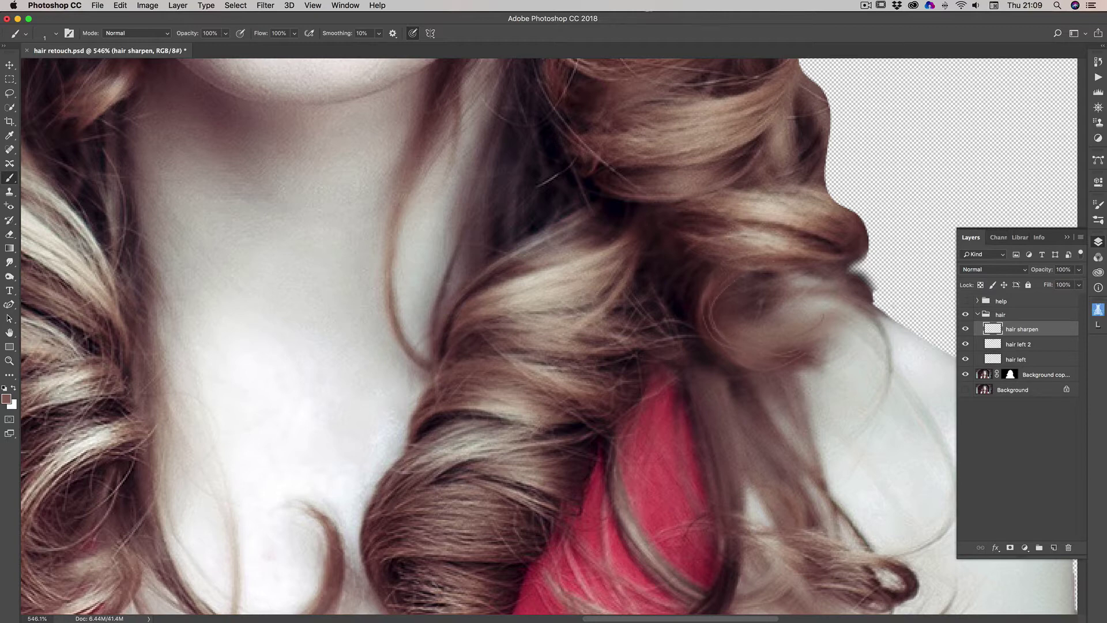
pyautogui.moveTo(721, 282); pyautogui.dragTo(740, 381)
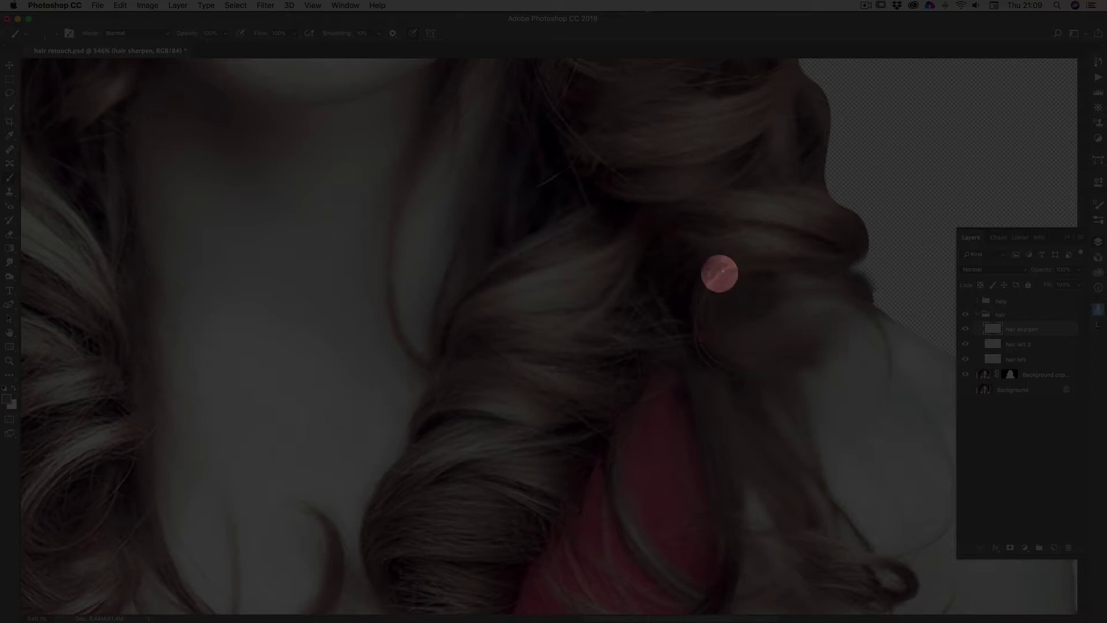
pyautogui.moveTo(732, 512)
pyautogui.mouseDown()
pyautogui.moveTo(717, 488)
pyautogui.moveTo(720, 552)
pyautogui.moveTo(702, 378)
pyautogui.moveTo(720, 581)
pyautogui.moveTo(724, 447)
pyautogui.mouseUp()
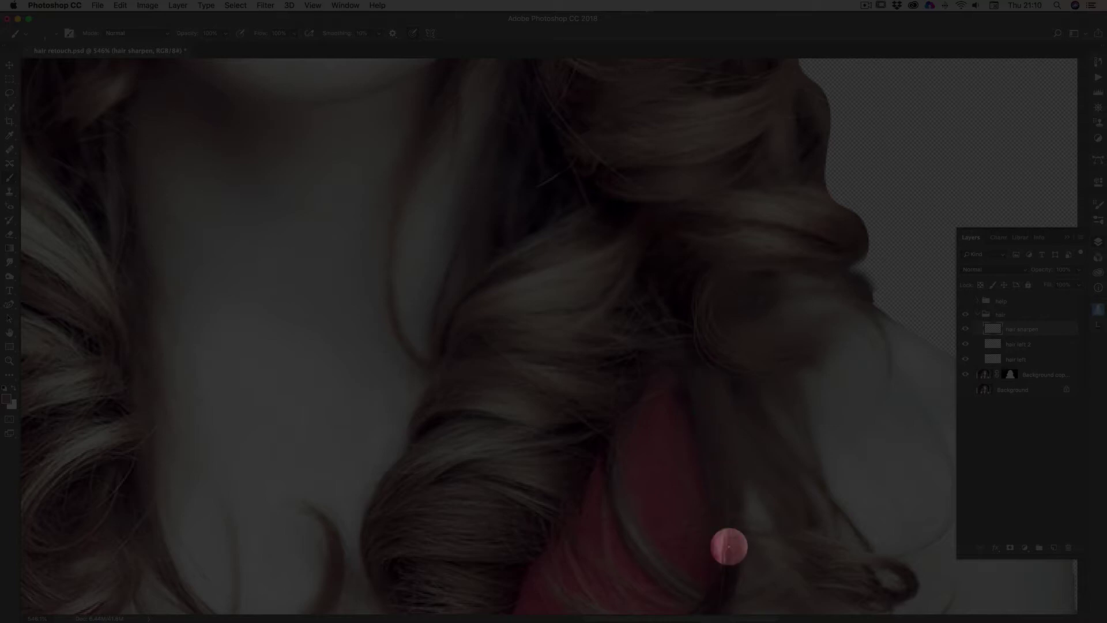
pyautogui.moveTo(729, 547)
pyautogui.mouseDown()
pyautogui.moveTo(793, 520)
pyautogui.moveTo(800, 530)
pyautogui.moveTo(766, 431)
pyautogui.moveTo(816, 488)
pyautogui.moveTo(816, 471)
pyautogui.moveTo(749, 389)
pyautogui.moveTo(801, 465)
pyautogui.moveTo(803, 480)
pyautogui.moveTo(749, 427)
pyautogui.moveTo(813, 540)
pyautogui.mouseUp()
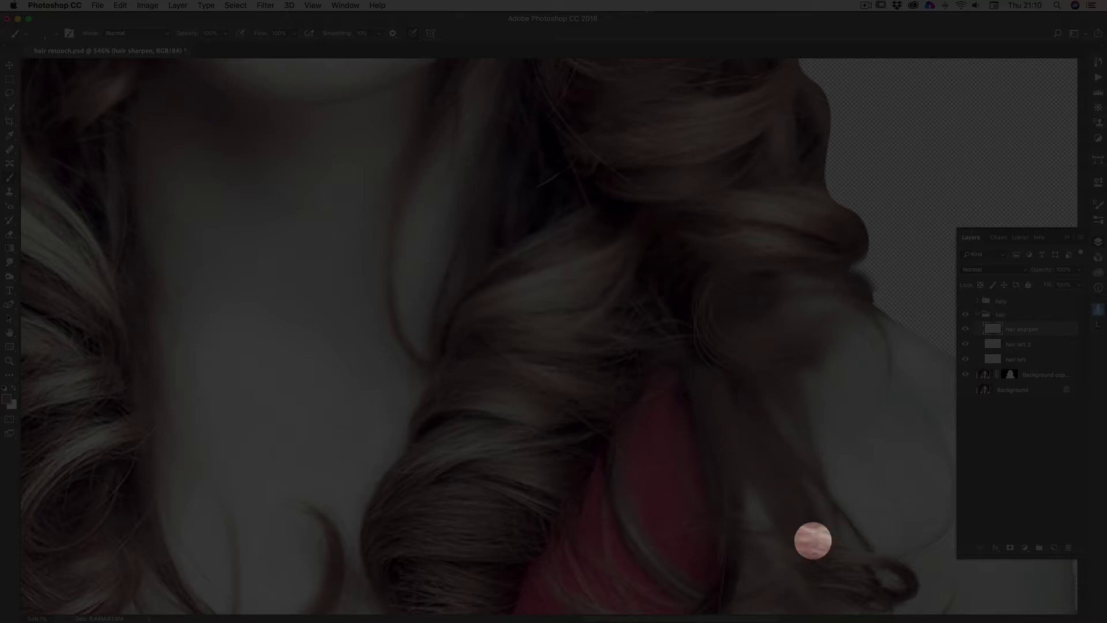
pyautogui.moveTo(744, 435)
pyautogui.mouseDown()
pyautogui.moveTo(794, 529)
pyautogui.moveTo(791, 492)
pyautogui.moveTo(829, 520)
pyautogui.moveTo(757, 438)
pyautogui.moveTo(806, 544)
pyautogui.moveTo(722, 497)
pyautogui.moveTo(729, 559)
pyautogui.moveTo(705, 599)
pyautogui.moveTo(701, 581)
pyautogui.moveTo(709, 586)
pyautogui.moveTo(580, 548)
pyautogui.moveTo(633, 583)
pyautogui.moveTo(640, 573)
pyautogui.moveTo(714, 603)
pyautogui.moveTo(606, 490)
pyautogui.moveTo(663, 594)
pyautogui.moveTo(707, 586)
pyautogui.moveTo(721, 571)
pyautogui.mouseUp()
pyautogui.moveTo(696, 386)
pyautogui.mouseDown()
pyautogui.moveTo(708, 585)
pyautogui.moveTo(727, 393)
pyautogui.mouseUp()
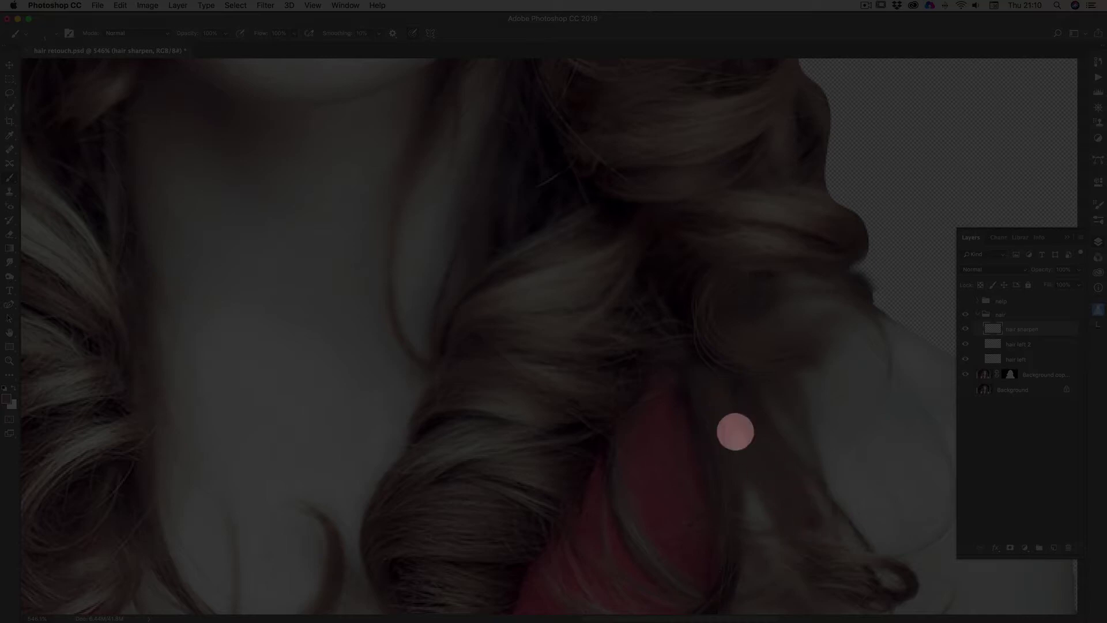
# Brush strands along the outer edge of the hanging lock and add thin flyaway hairs falling from the curl over the shoulder
pyautogui.moveTo(739, 443)
pyautogui.mouseDown()
pyautogui.moveTo(781, 509)
pyautogui.moveTo(825, 507)
pyautogui.mouseUp()
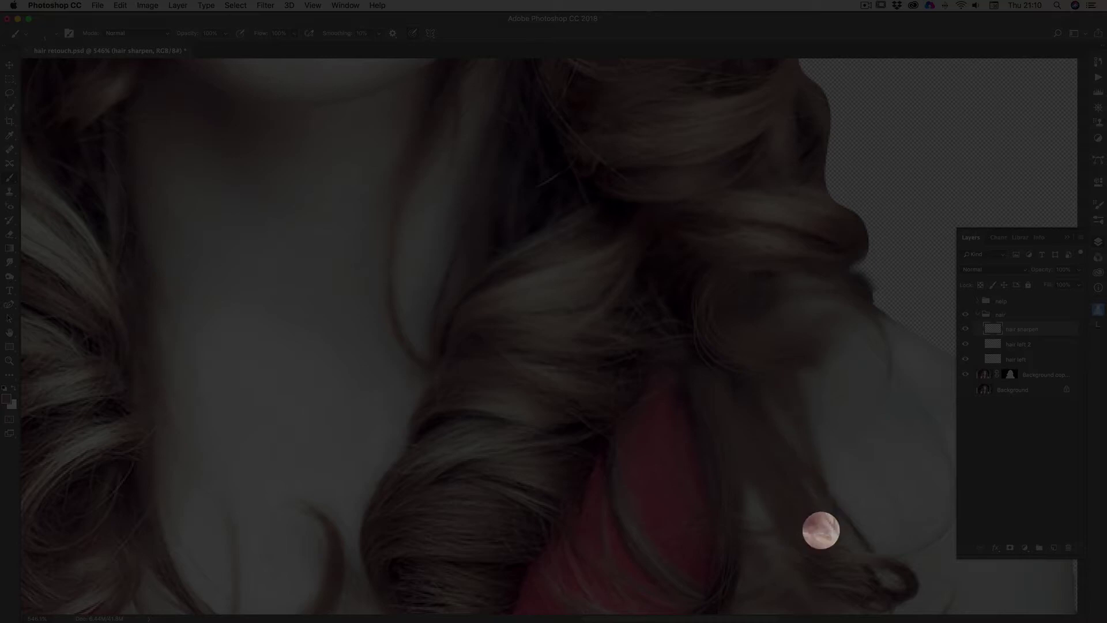
pyautogui.moveTo(818, 526)
pyautogui.mouseDown()
pyautogui.moveTo(788, 391)
pyautogui.moveTo(823, 525)
pyautogui.moveTo(840, 544)
pyautogui.mouseUp()
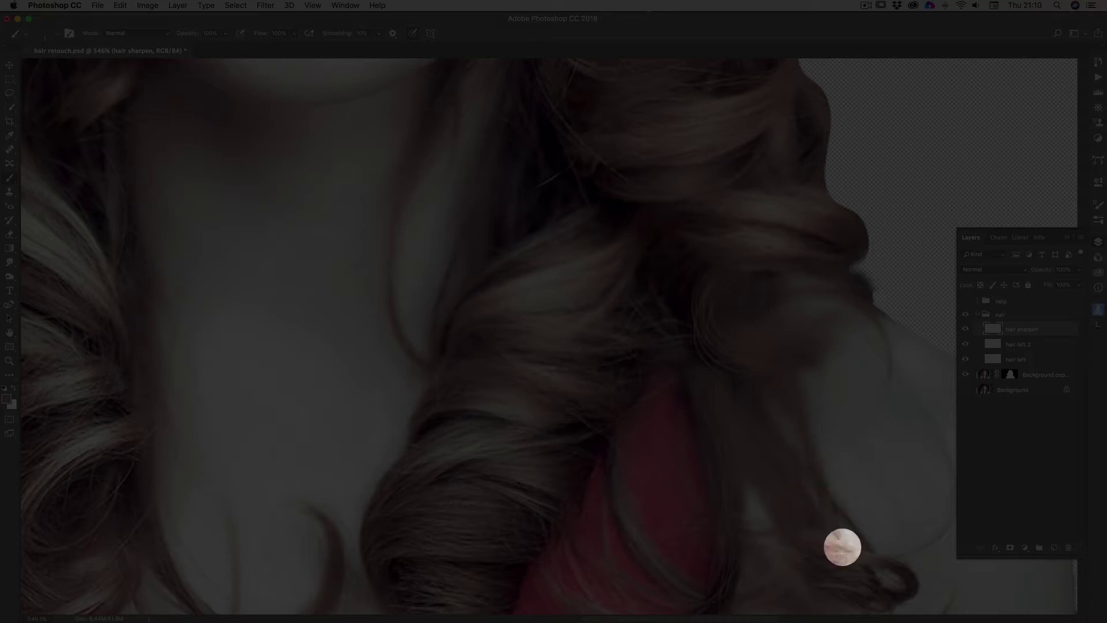
pyautogui.moveTo(816, 488)
pyautogui.mouseDown()
pyautogui.moveTo(862, 532)
pyautogui.moveTo(790, 339)
pyautogui.moveTo(848, 300)
pyautogui.moveTo(848, 329)
pyautogui.mouseUp()
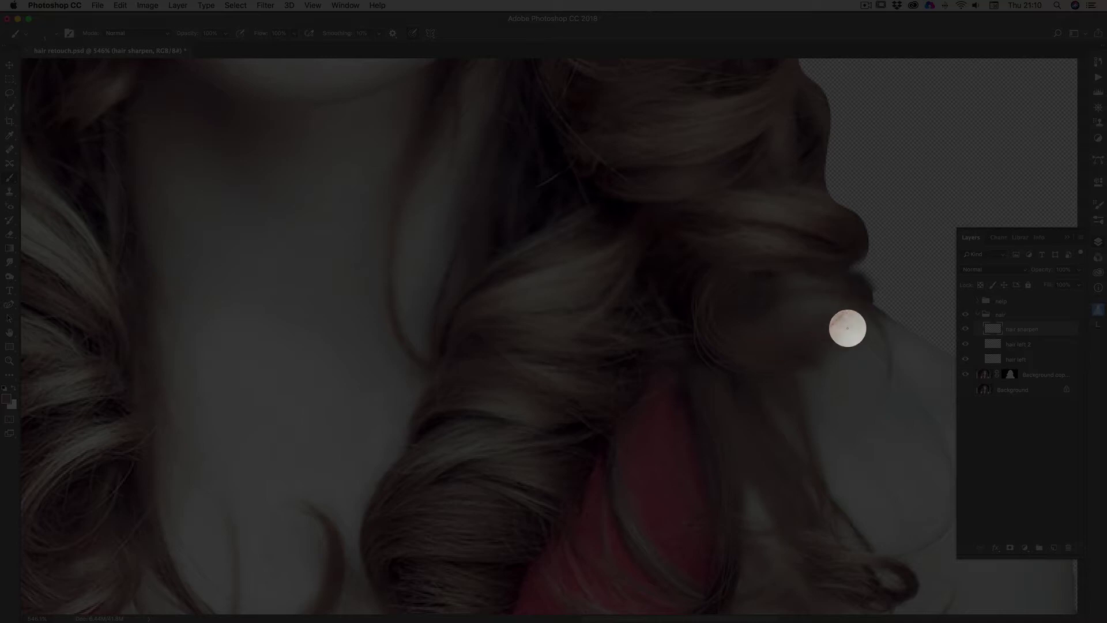
pyautogui.moveTo(774, 304); pyautogui.dragTo(913, 349)
pyautogui.moveTo(877, 308); pyautogui.dragTo(902, 426)
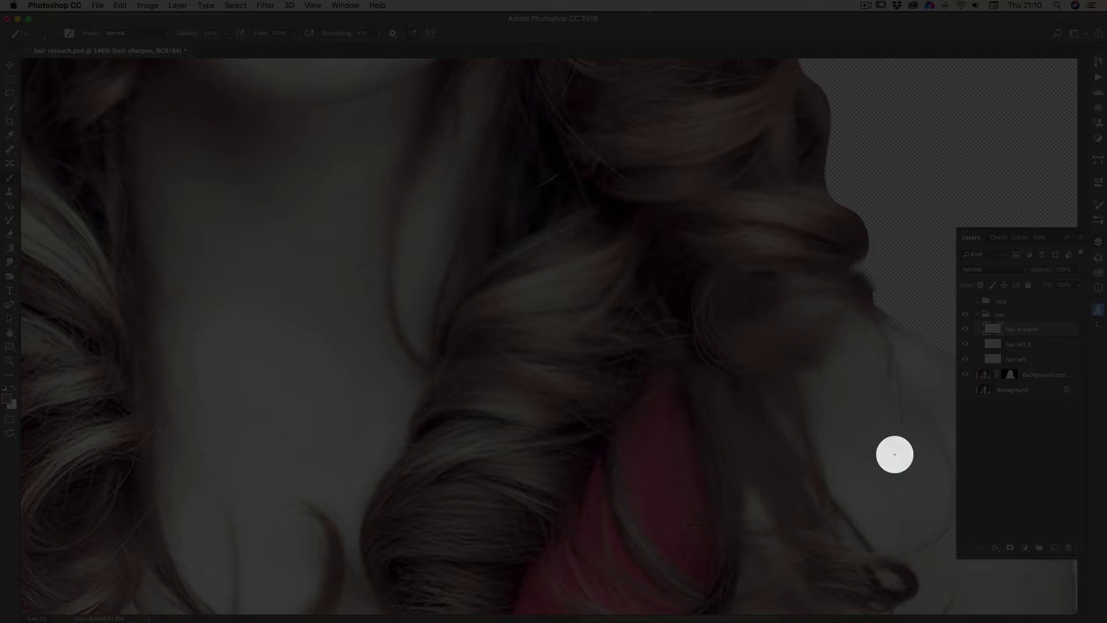
pyautogui.moveTo(880, 326); pyautogui.dragTo(880, 367)
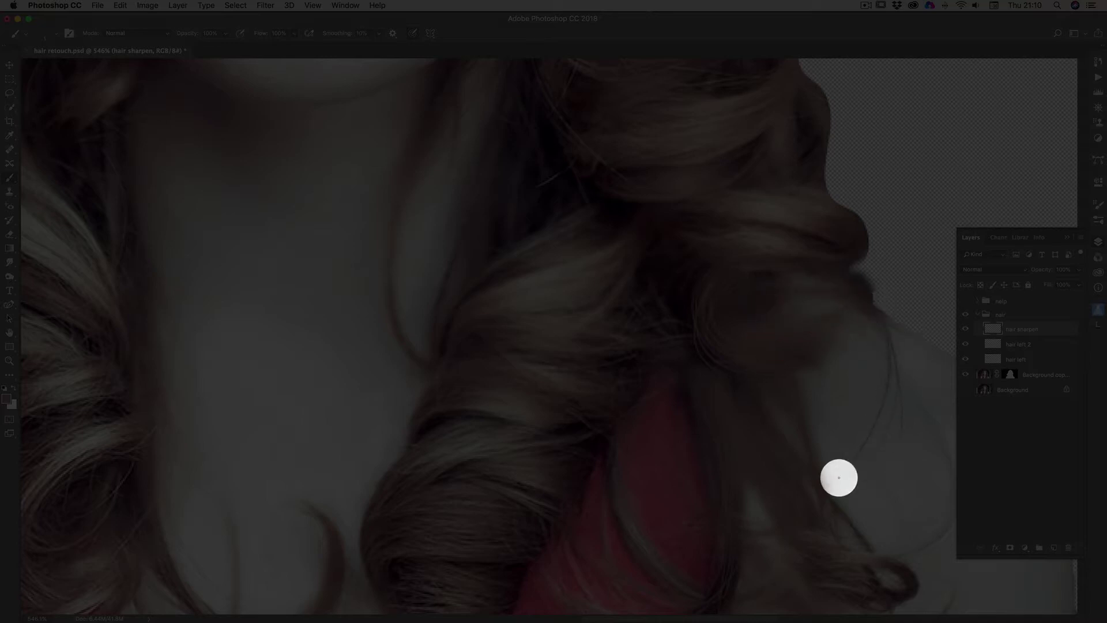
pyautogui.moveTo(820, 296); pyautogui.dragTo(903, 329)
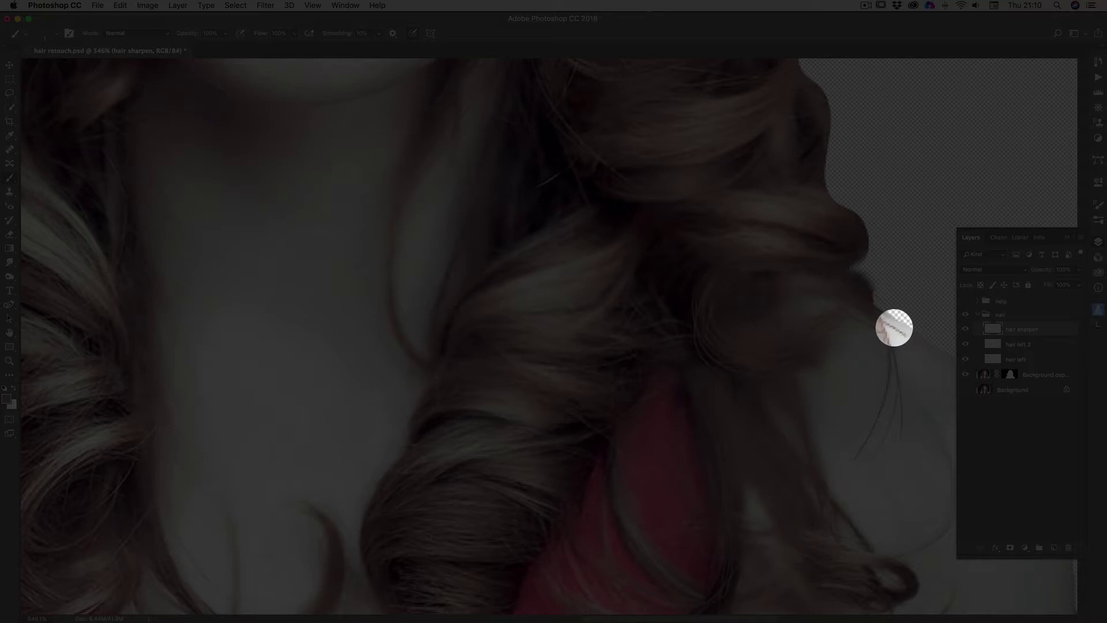
# Brush fine strands over the upper end and neck-side edge of the large curl beside the neck
pyautogui.hscroll(10, 545, 333)
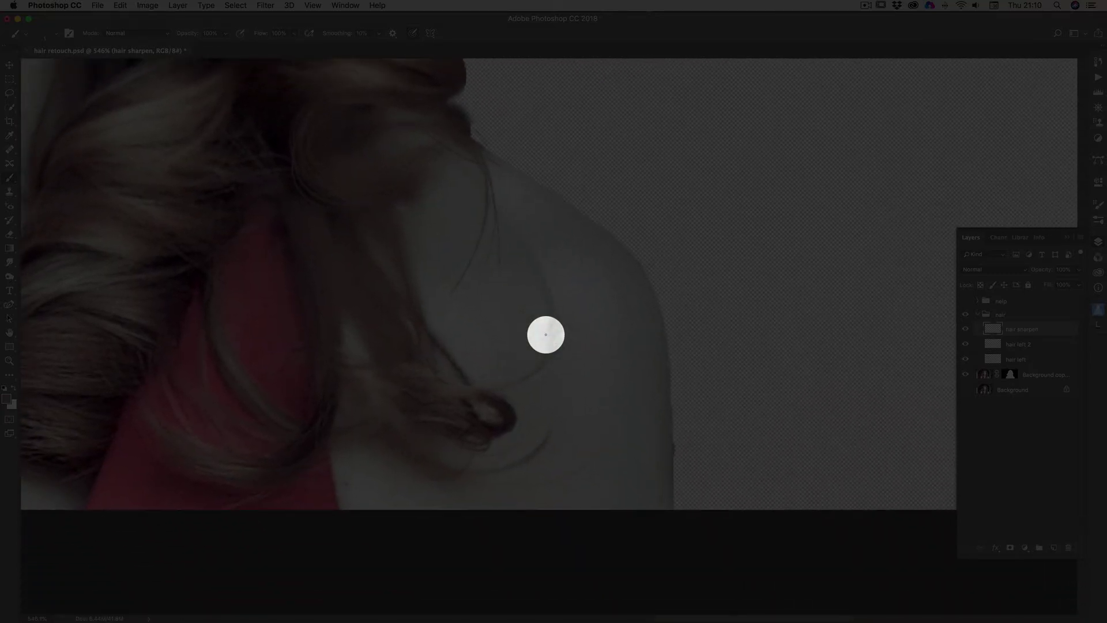
pyautogui.hscroll(-8, 458, 247)
pyautogui.scroll(6, 458, 246)
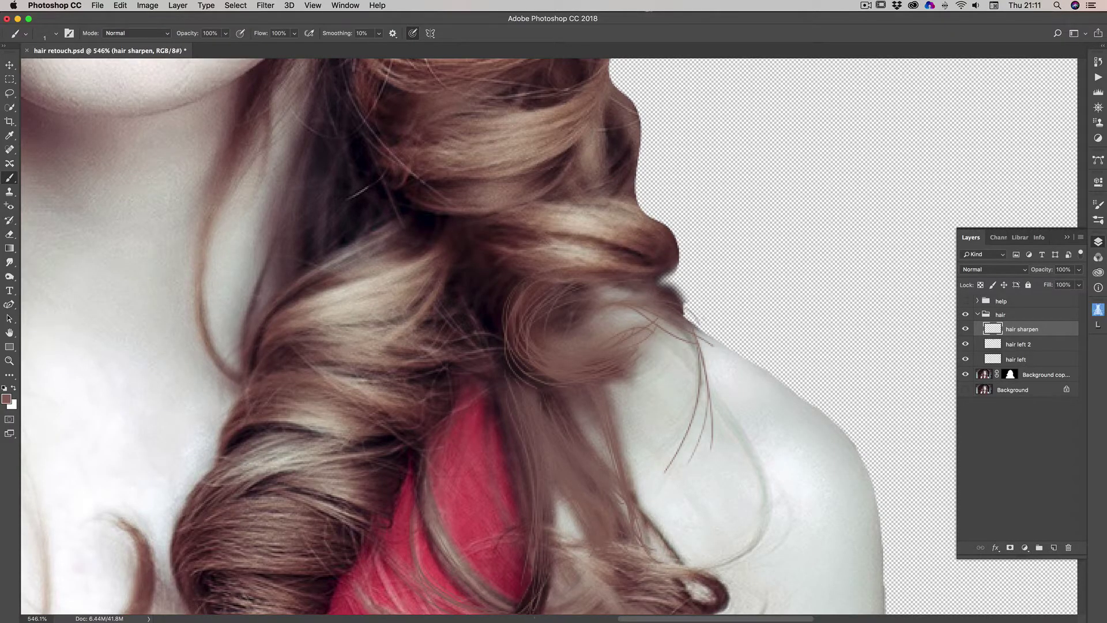
pyautogui.moveTo(419, 225)
pyautogui.mouseDown()
pyautogui.moveTo(389, 230)
pyautogui.moveTo(385, 242)
pyautogui.moveTo(407, 227)
pyautogui.mouseUp()
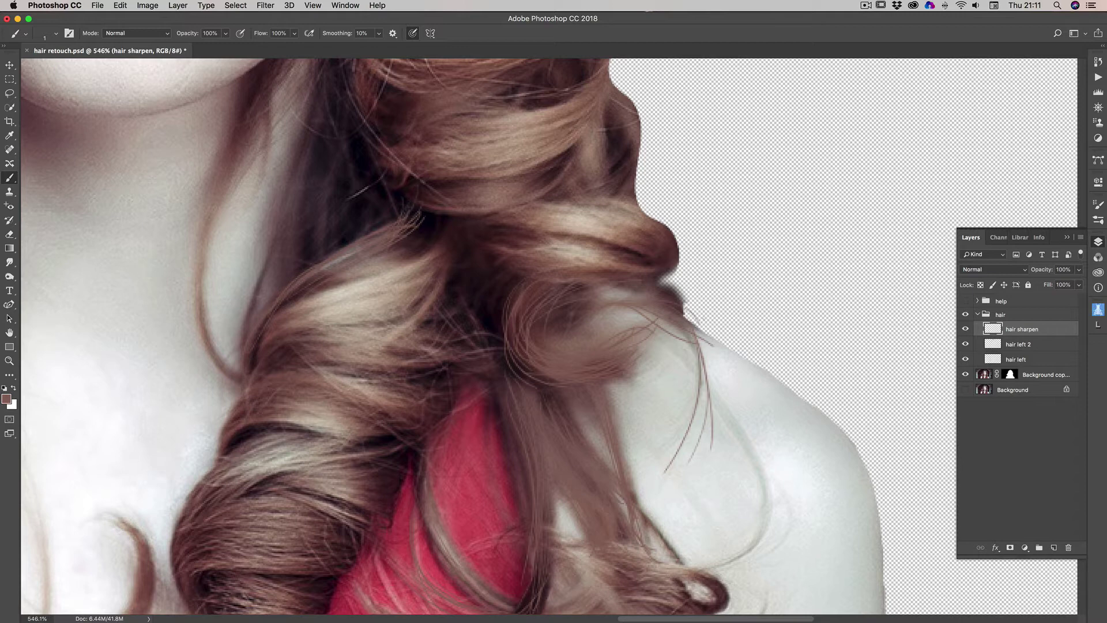
pyautogui.moveTo(432, 216); pyautogui.dragTo(405, 241)
pyautogui.moveTo(294, 296); pyautogui.dragTo(249, 372)
# Fill the dark gap beside the neck with thin downward strands and add strands under the upper curl
pyautogui.moveTo(334, 181); pyautogui.dragTo(321, 254)
pyautogui.moveTo(344, 176); pyautogui.dragTo(336, 249)
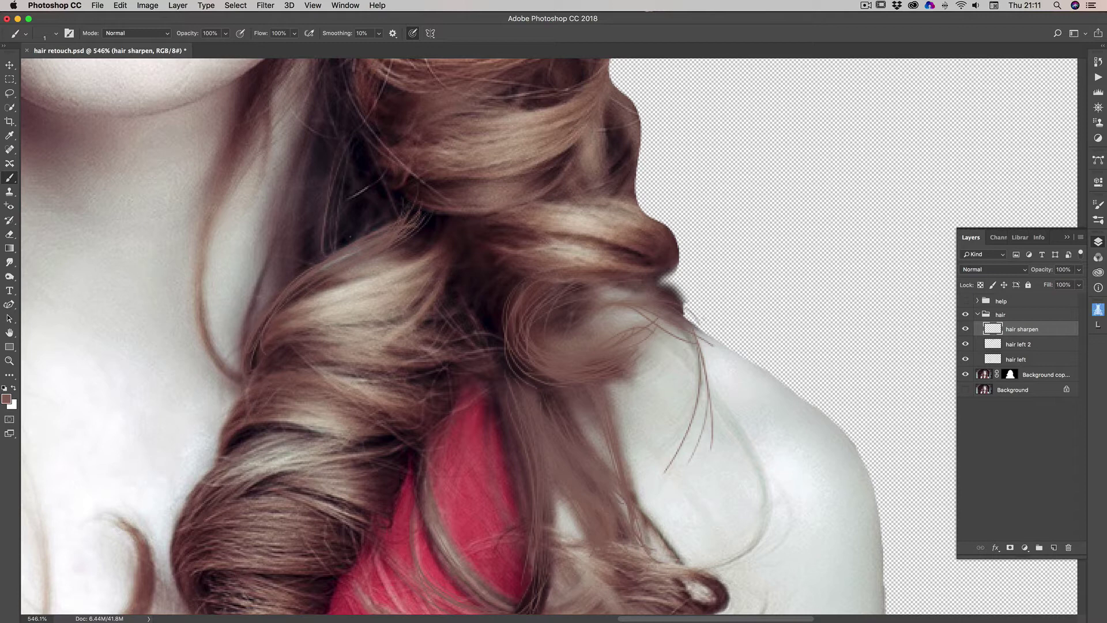
pyautogui.moveTo(344, 206); pyautogui.dragTo(342, 247)
pyautogui.moveTo(353, 122)
pyautogui.mouseDown()
pyautogui.moveTo(372, 204)
pyautogui.moveTo(347, 245)
pyautogui.mouseUp()
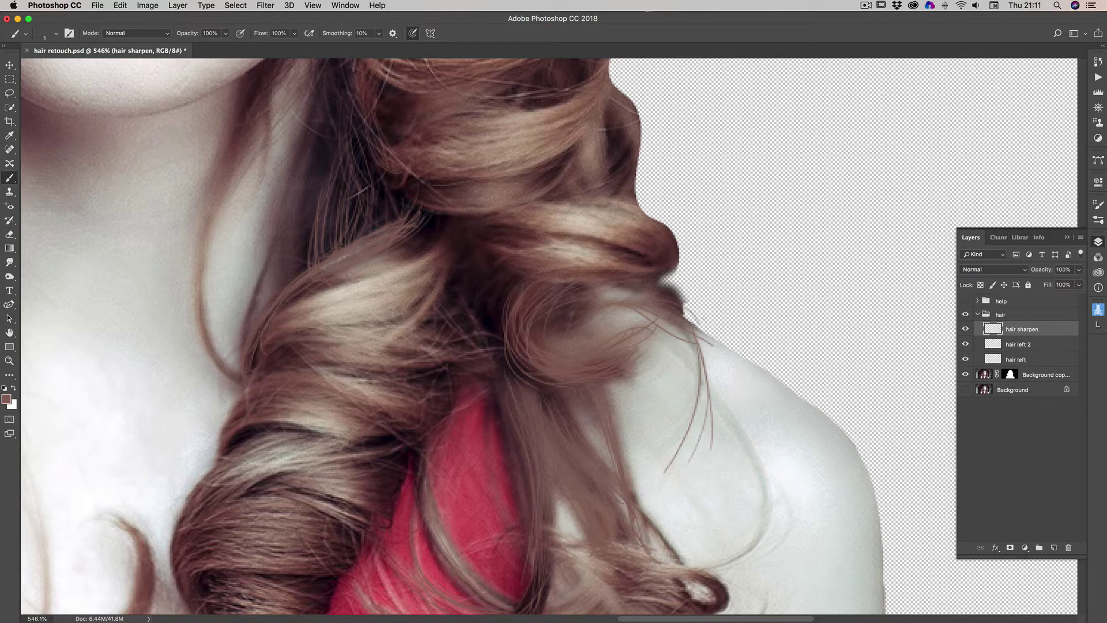
pyautogui.moveTo(421, 190); pyautogui.dragTo(471, 183)
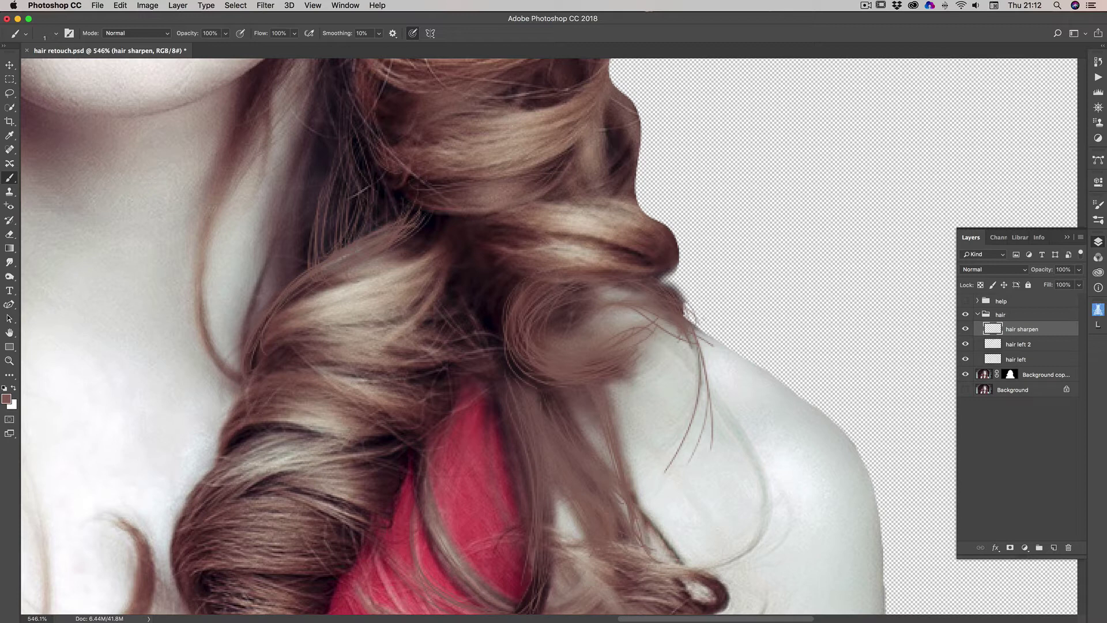
# Sample the dark brown 523436 from the curl and brush fine dark strands over the blurry curl and around the rounded edge of the curl above
pyautogui.click(7, 398)
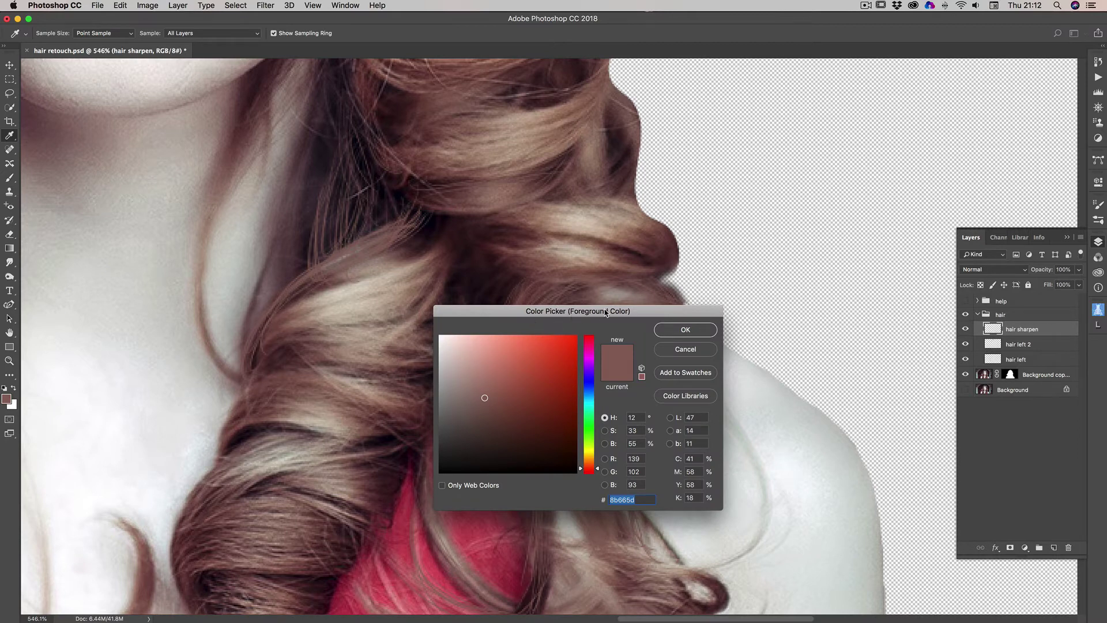
pyautogui.moveTo(605, 313); pyautogui.dragTo(526, 402)
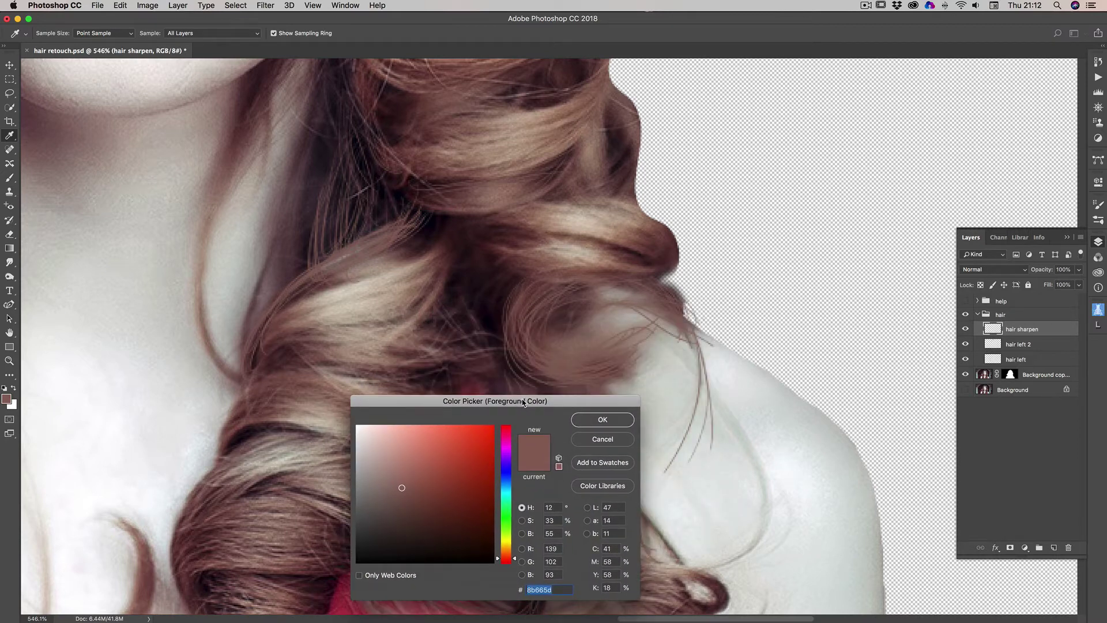
pyautogui.click(557, 312)
pyautogui.click(558, 314)
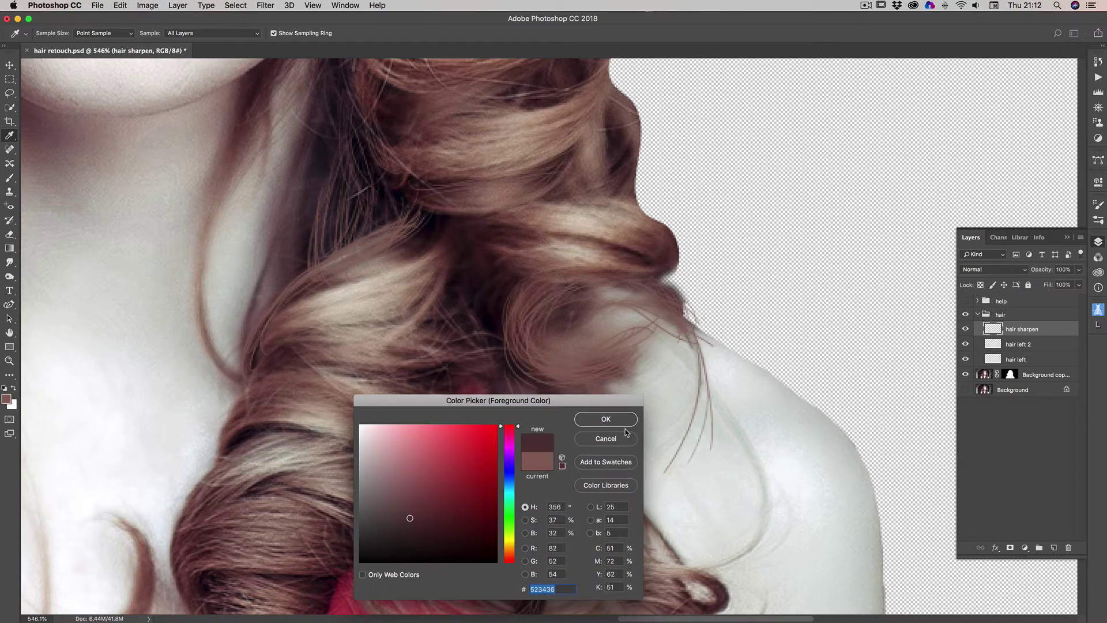
pyautogui.click(606, 419)
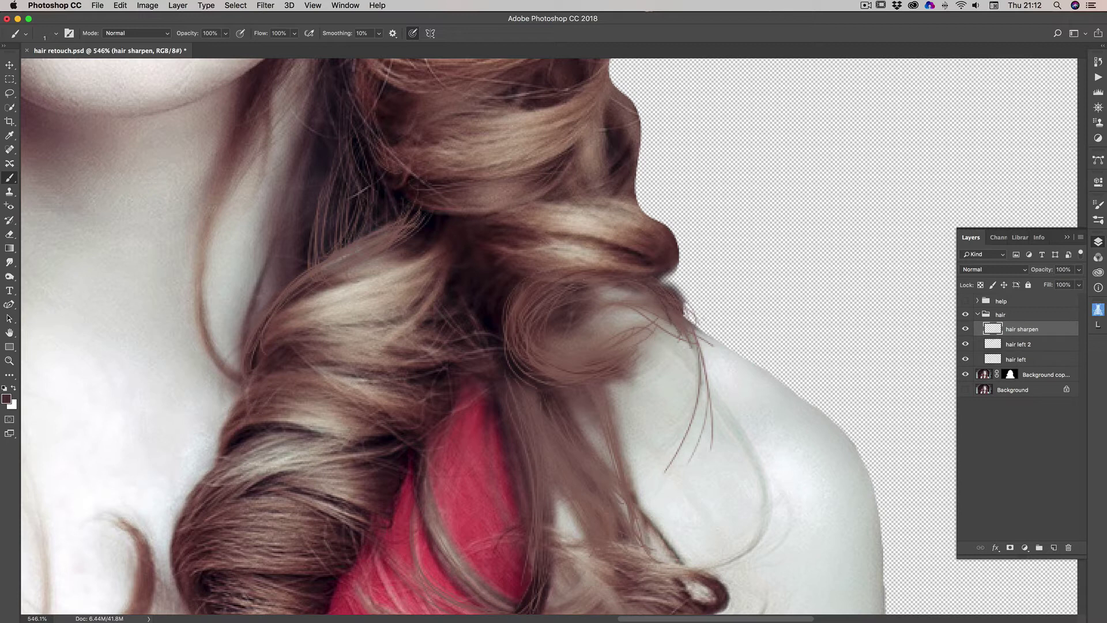
pyautogui.moveTo(589, 307); pyautogui.dragTo(650, 303)
pyautogui.moveTo(597, 227)
pyautogui.mouseDown()
pyautogui.moveTo(652, 221)
pyautogui.moveTo(681, 268)
pyautogui.mouseUp()
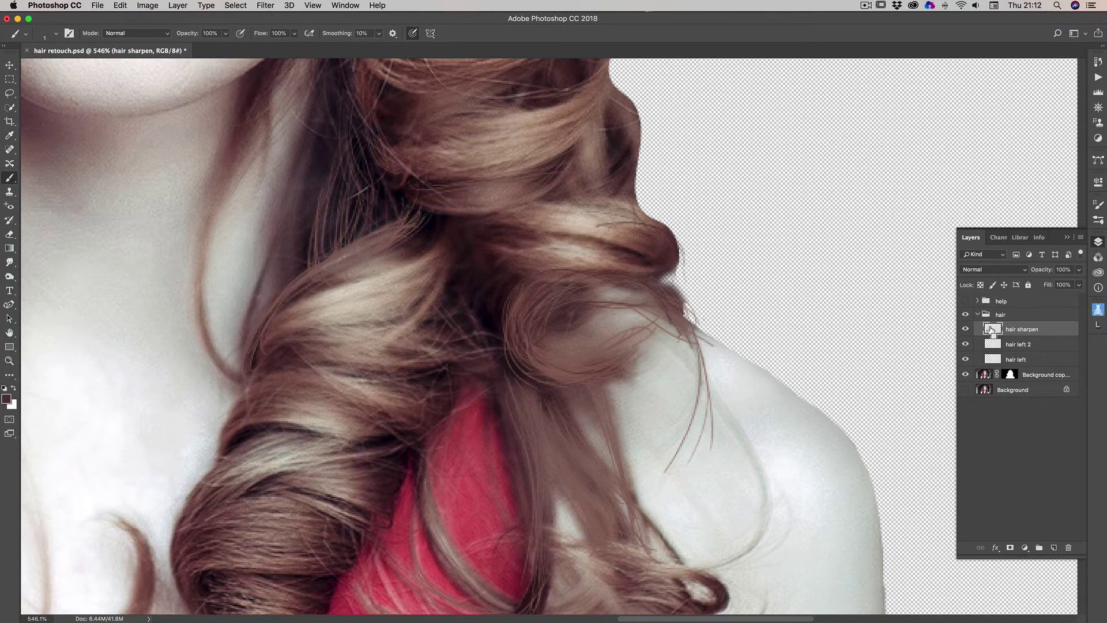
# Load the hair sharpen layer's strands as a selection, invert it to trim the strands thinner, and deselect
pyautogui.keyDown('super'); pyautogui.click(992, 329); pyautogui.keyUp('super')
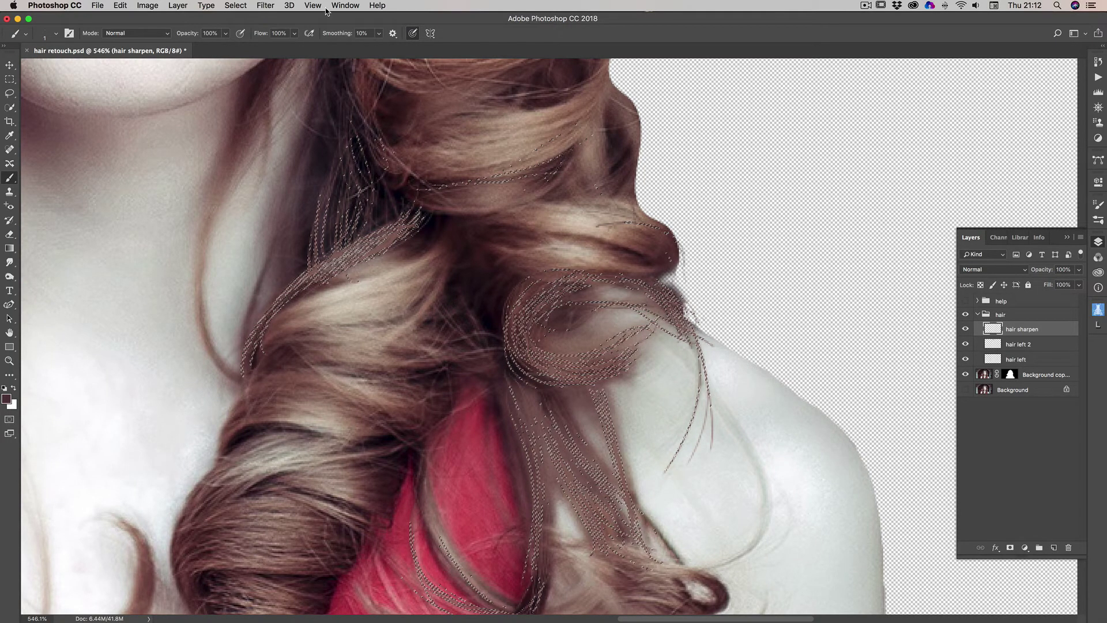
pyautogui.click(236, 7)
pyautogui.click(245, 51)
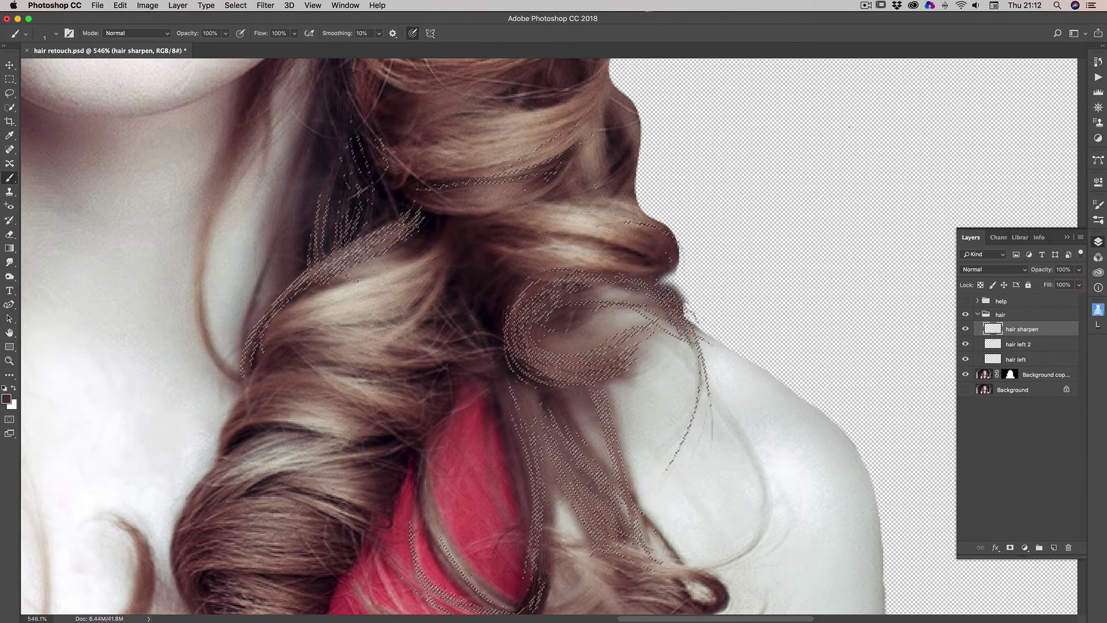
pyautogui.click(236, 6)
pyautogui.click(253, 30)
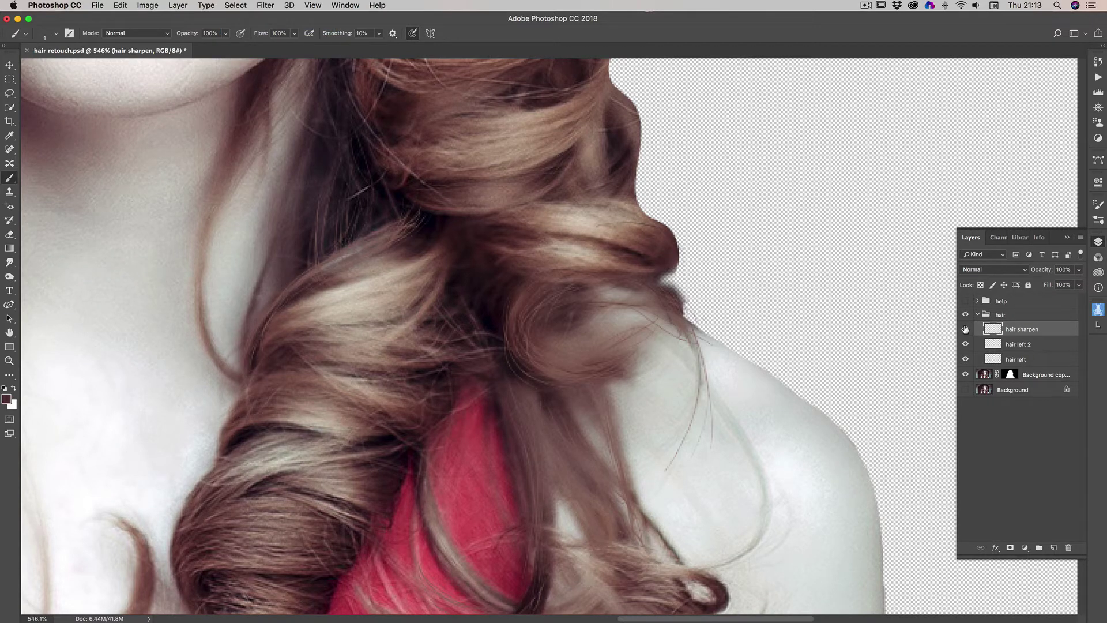
# Compare the curls with the hair sharpen layer hidden and shown, and inspect the hair up to the crown
pyautogui.click(966, 330)
pyautogui.click(965, 329)
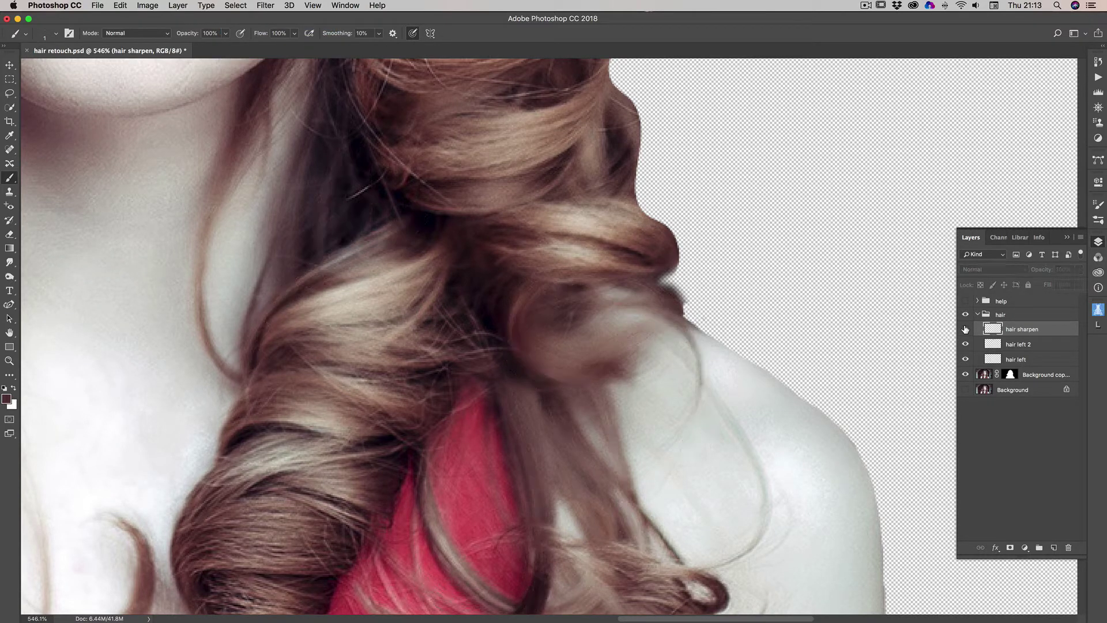
pyautogui.click(966, 329)
pyautogui.click(965, 330)
pyautogui.click(966, 330)
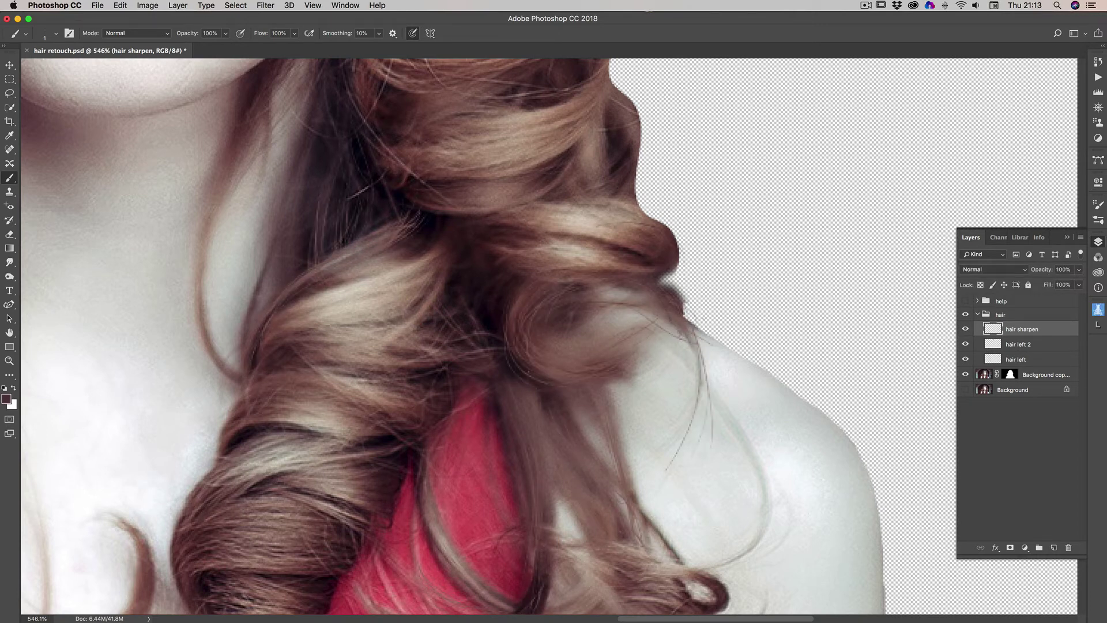
pyautogui.scroll(3, 452, 337)
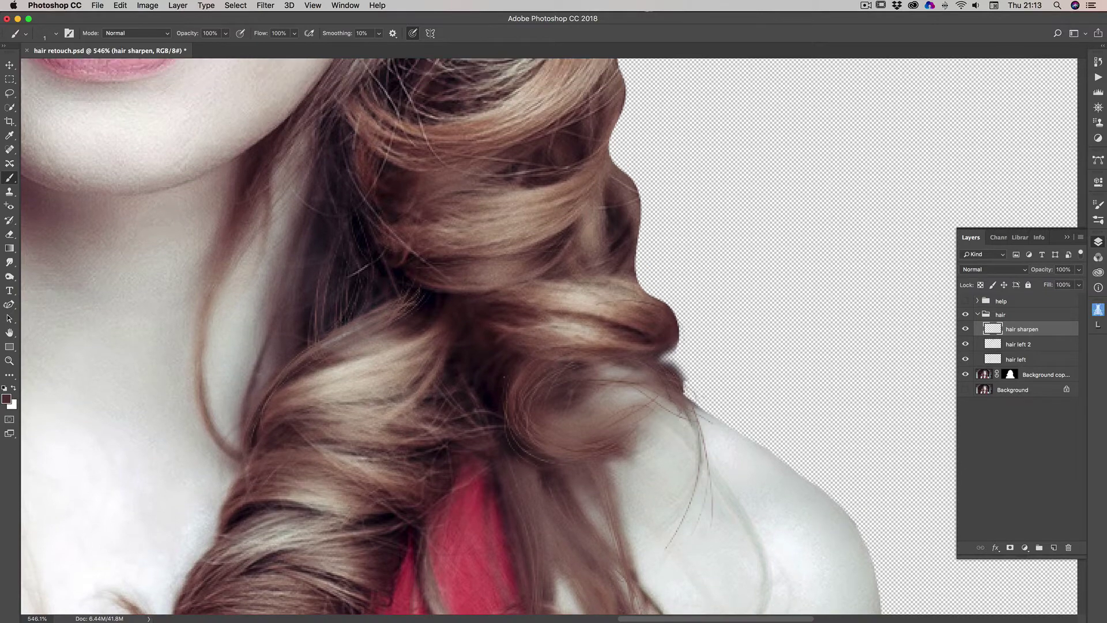
pyautogui.scroll(-5, 453, 337)
pyautogui.scroll(10, 453, 336)
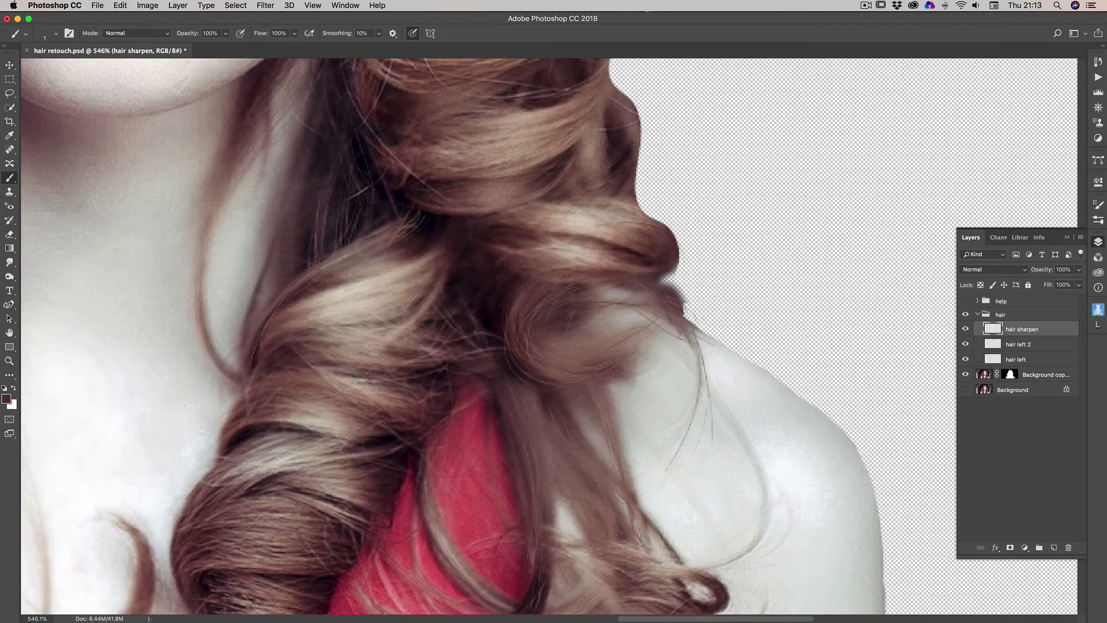
pyautogui.scroll(15, 480, 363)
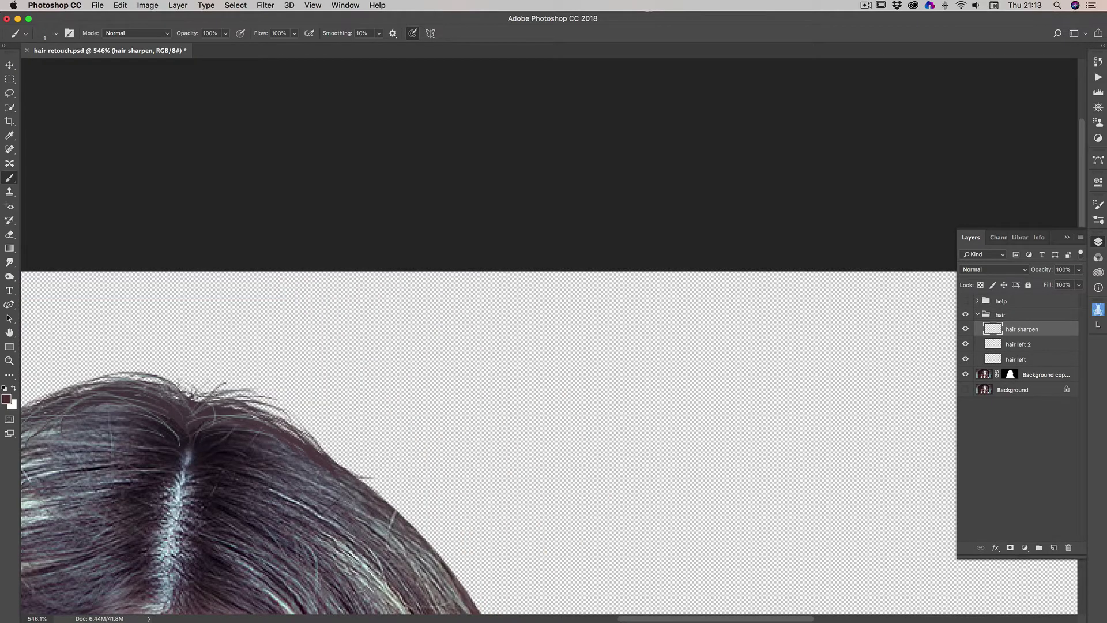
# Show Layer 1 in the help group to review the red guide lines around the whole hair contour, and hide it again
pyautogui.doubleClick(9, 333)
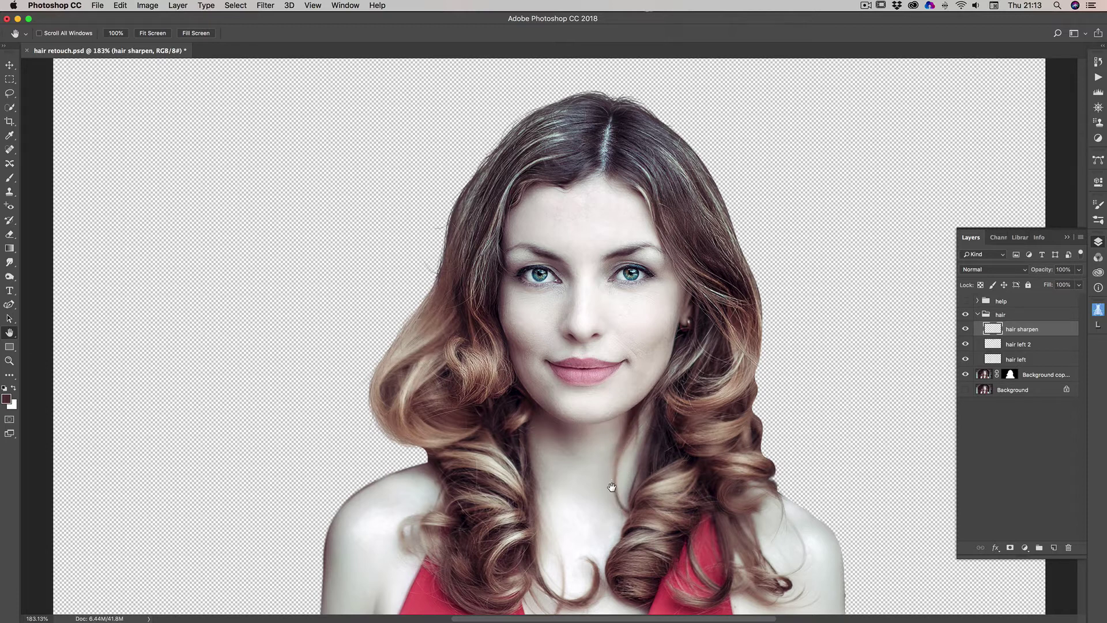
pyautogui.click(978, 301)
pyautogui.click(993, 317)
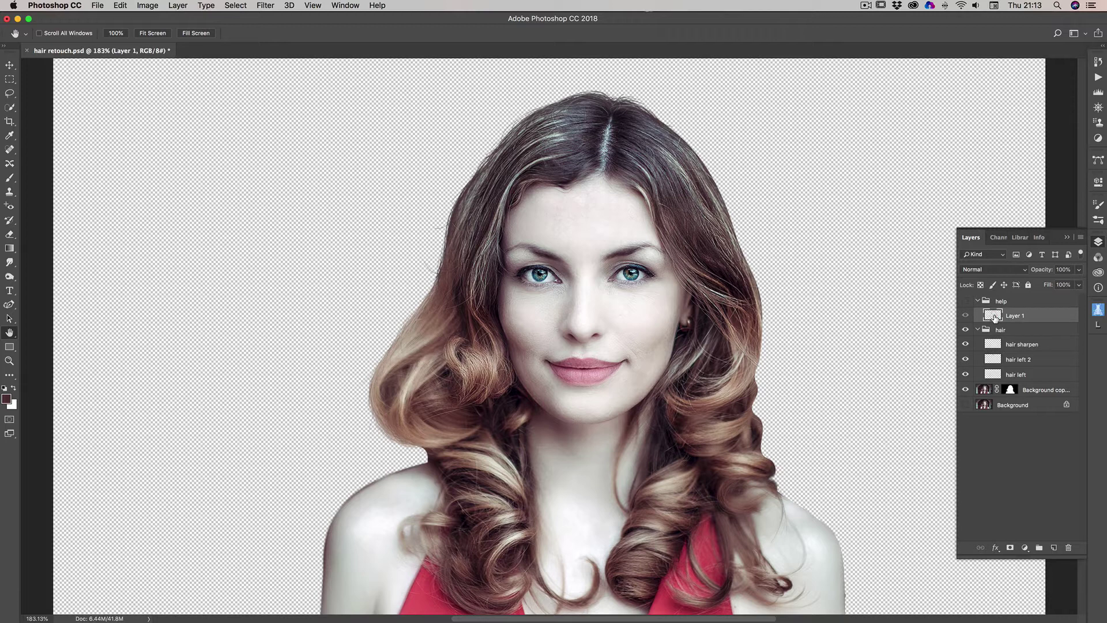
pyautogui.click(966, 316)
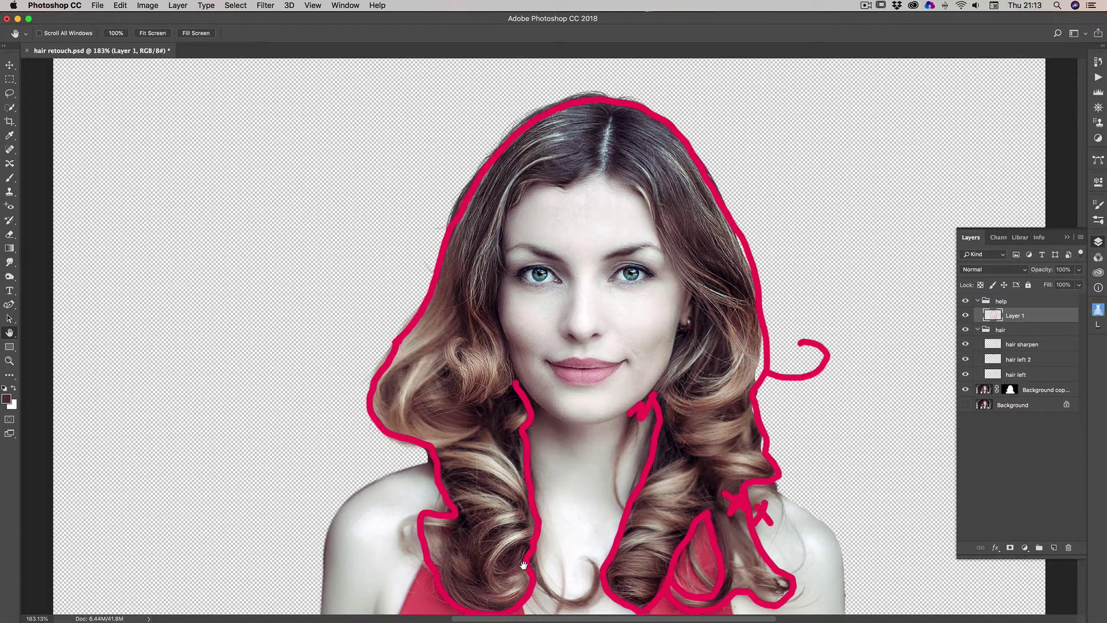
pyautogui.scroll(-2, 528, 543)
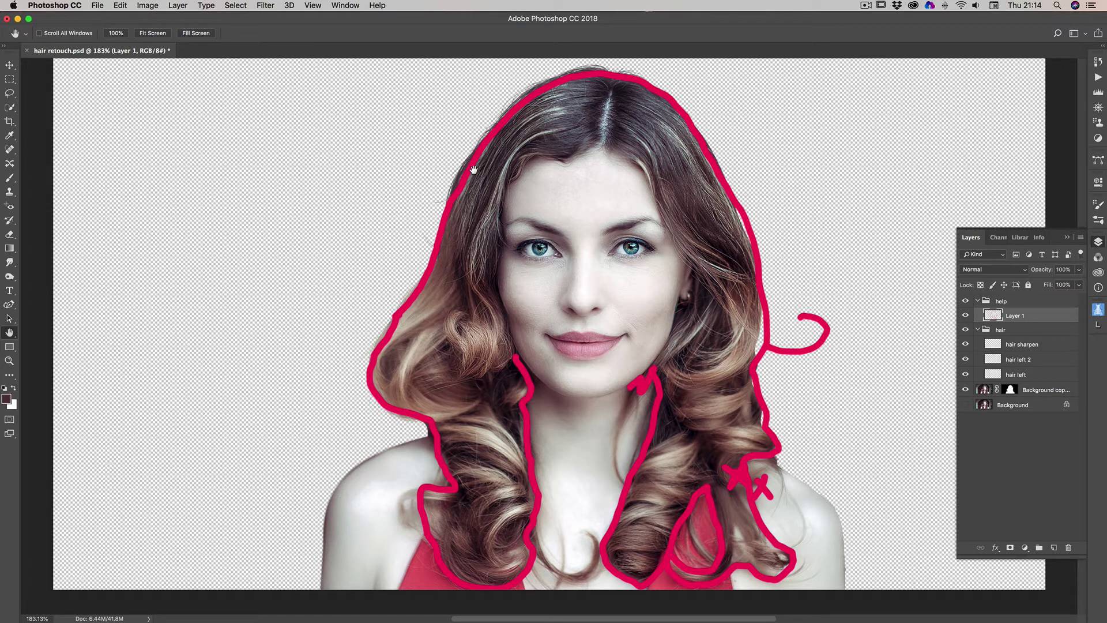
pyautogui.scroll(-2, 469, 215)
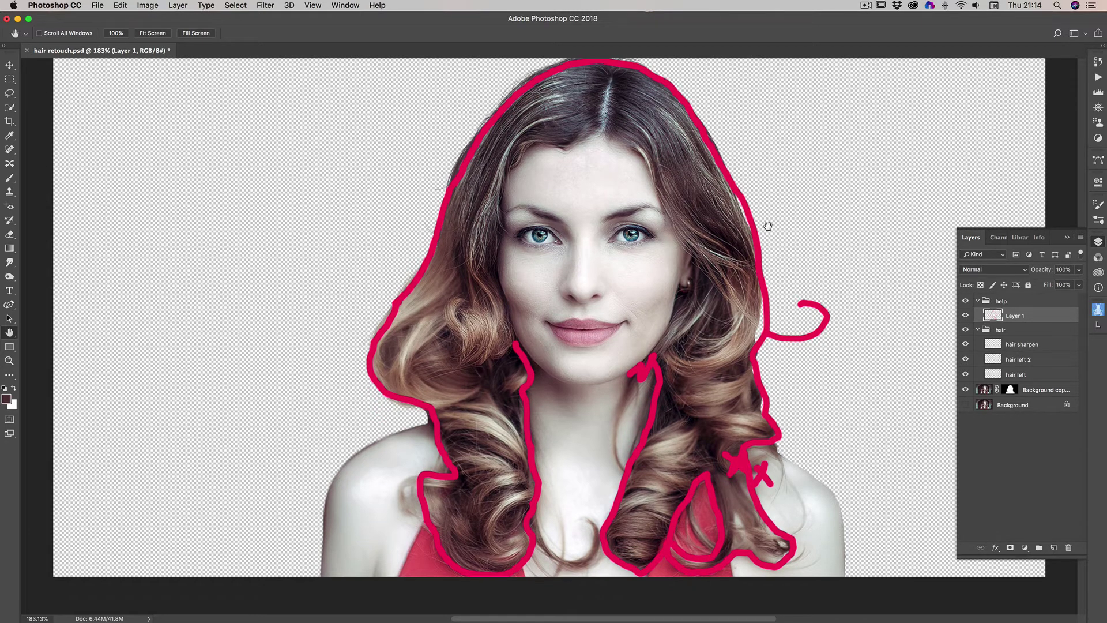
pyautogui.click(965, 316)
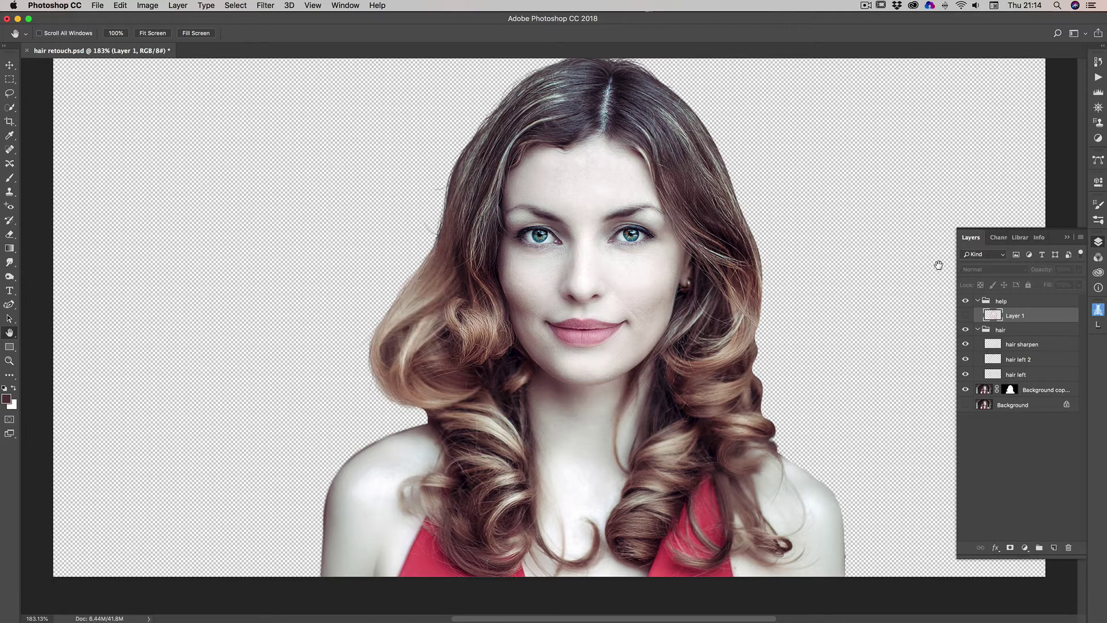
# Collapse the layer list and open the recent file pexels-photo-301284.psd, fitted to the window
pyautogui.click(1068, 238)
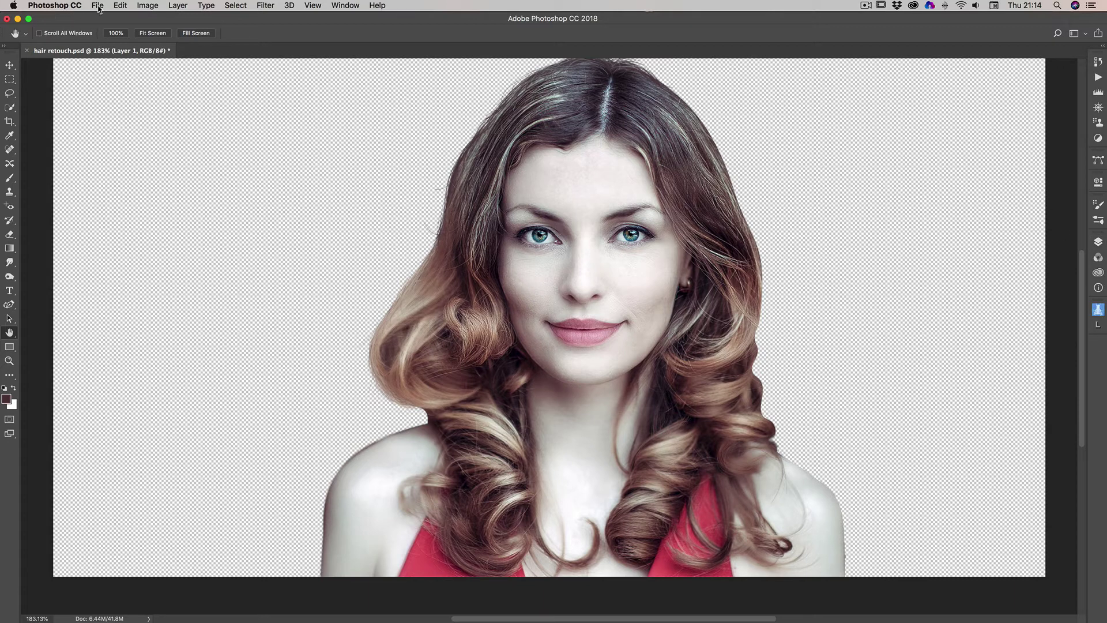
pyautogui.click(97, 6)
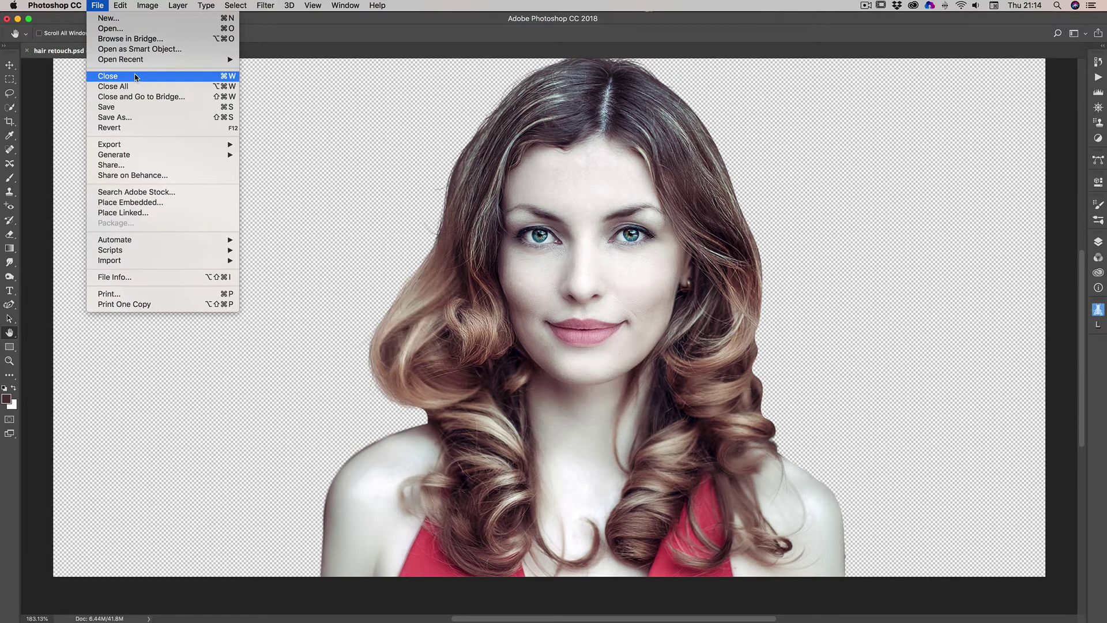
pyautogui.moveTo(135, 63)
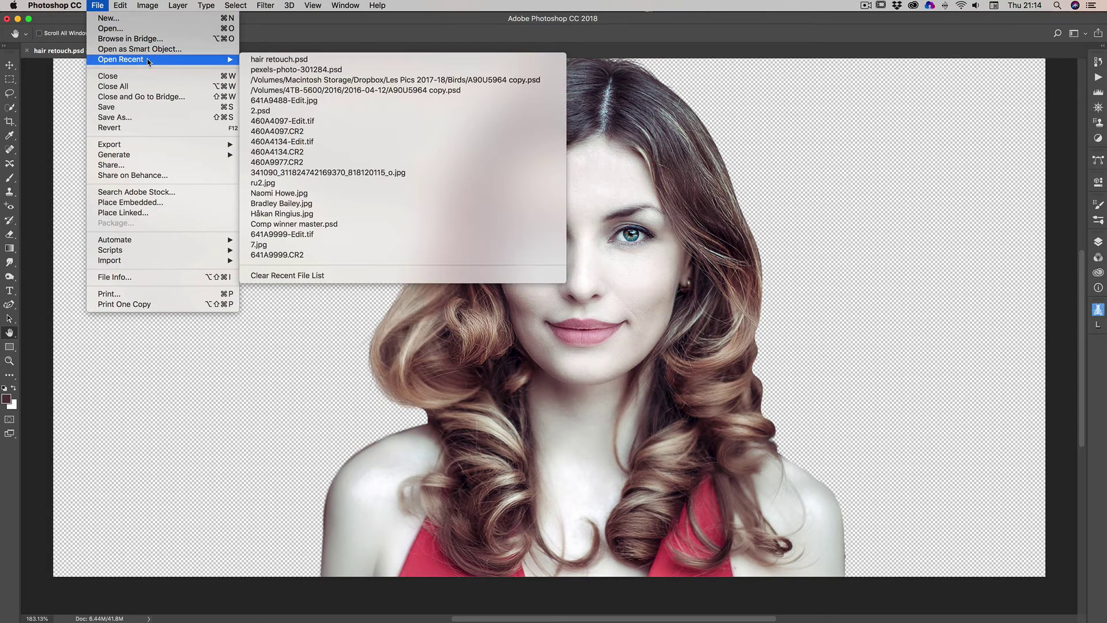
pyautogui.click(279, 69)
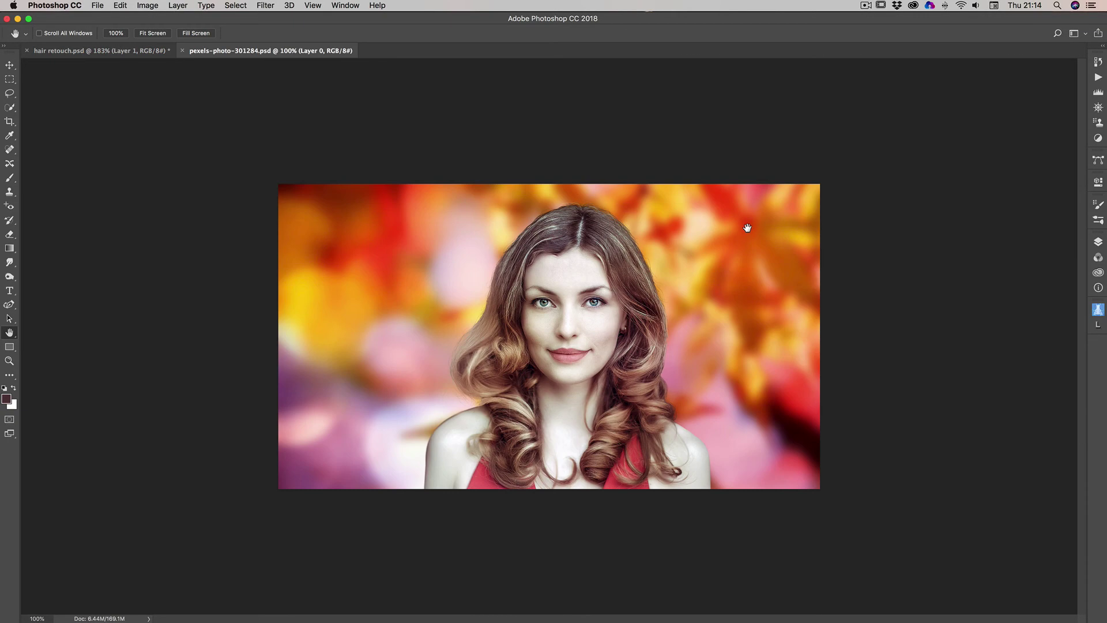
pyautogui.click(9, 361)
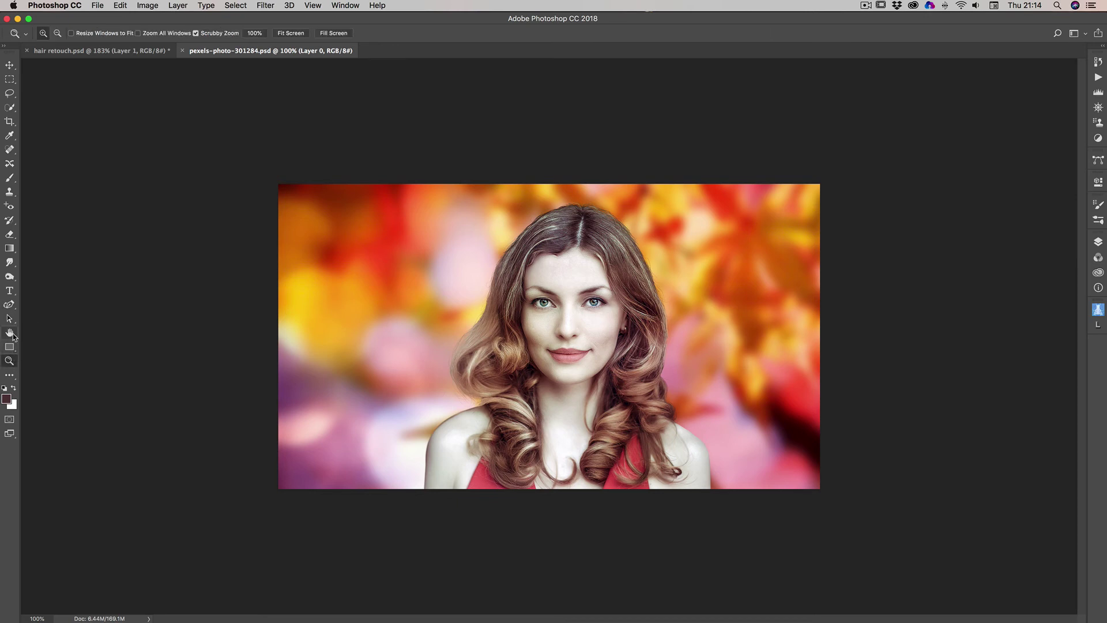
pyautogui.doubleClick(9, 334)
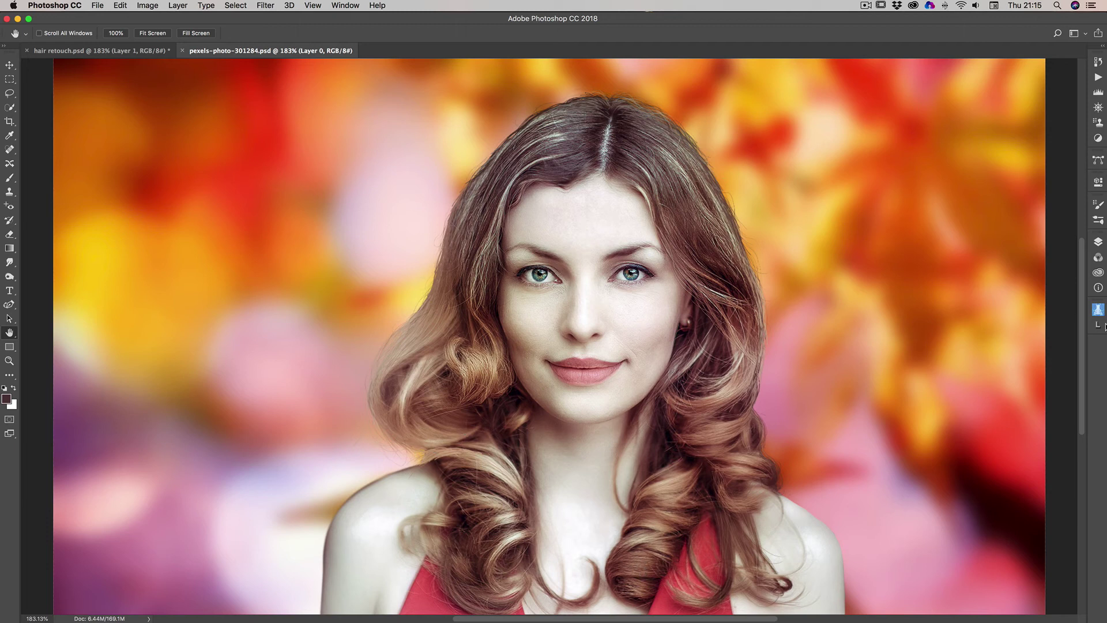
# Compare the composite with Group 2 hidden and shown, and review the individual hair layers in its layer list
pyautogui.click(1097, 244)
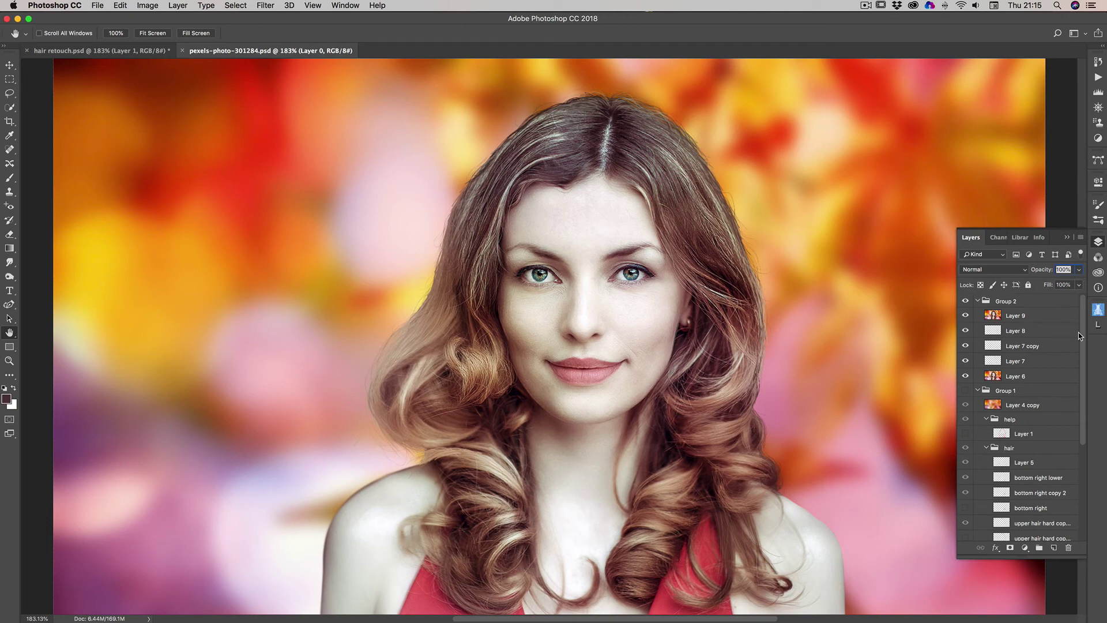
pyautogui.click(966, 302)
pyautogui.click(966, 301)
pyautogui.moveTo(1084, 316); pyautogui.dragTo(1085, 379)
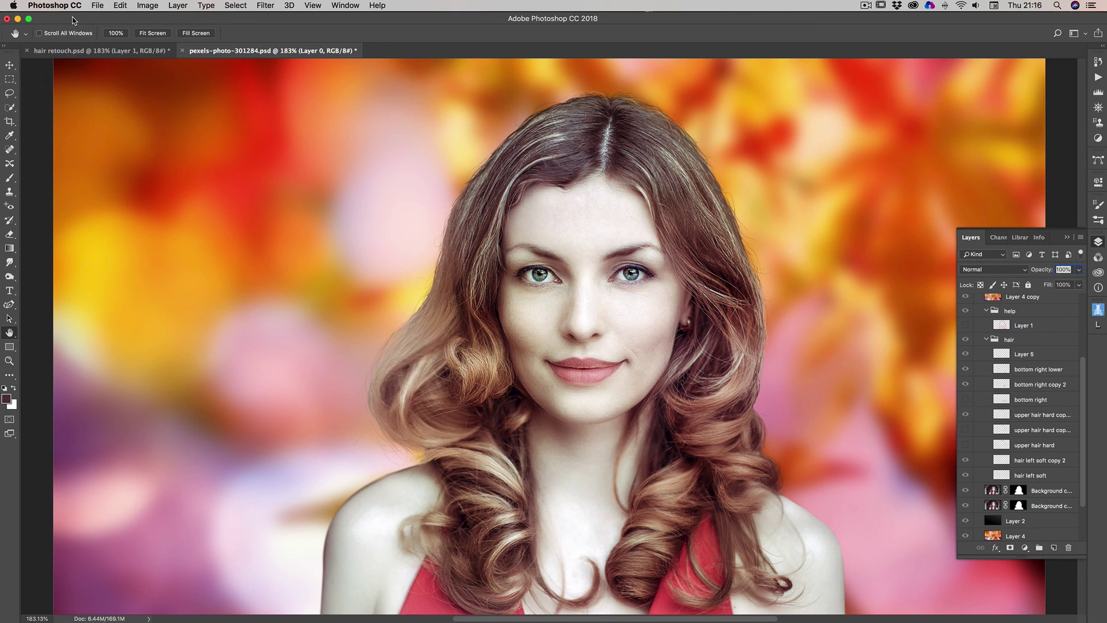
# Open finish.psd from the hair lesson folder, fit it to the window and compare it with pexels-photo-301284.psd
pyautogui.click(95, 6)
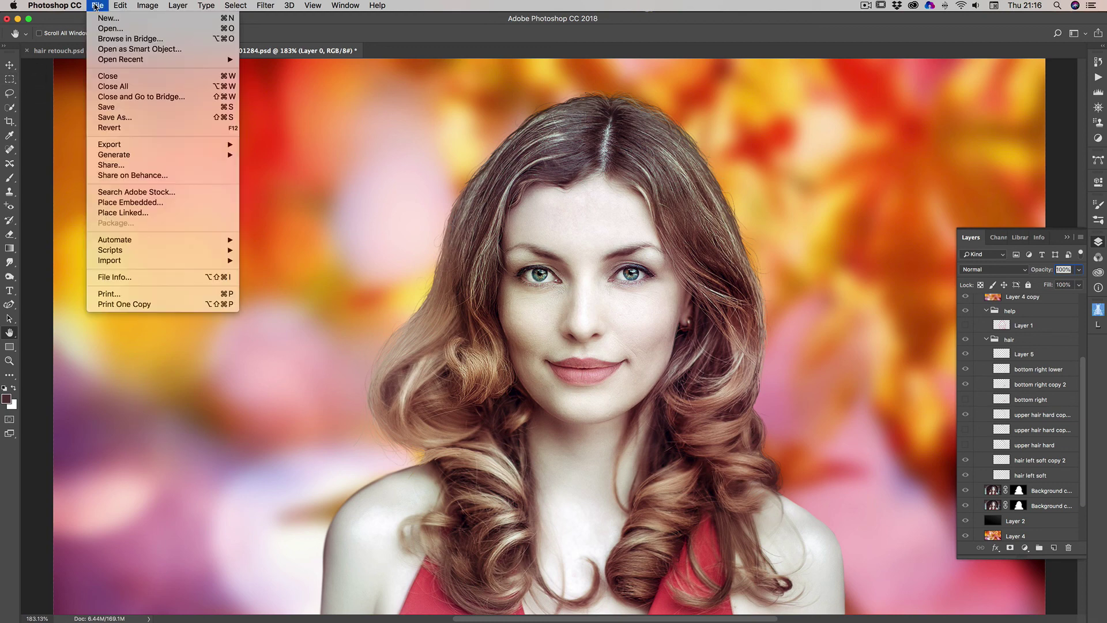
pyautogui.click(110, 28)
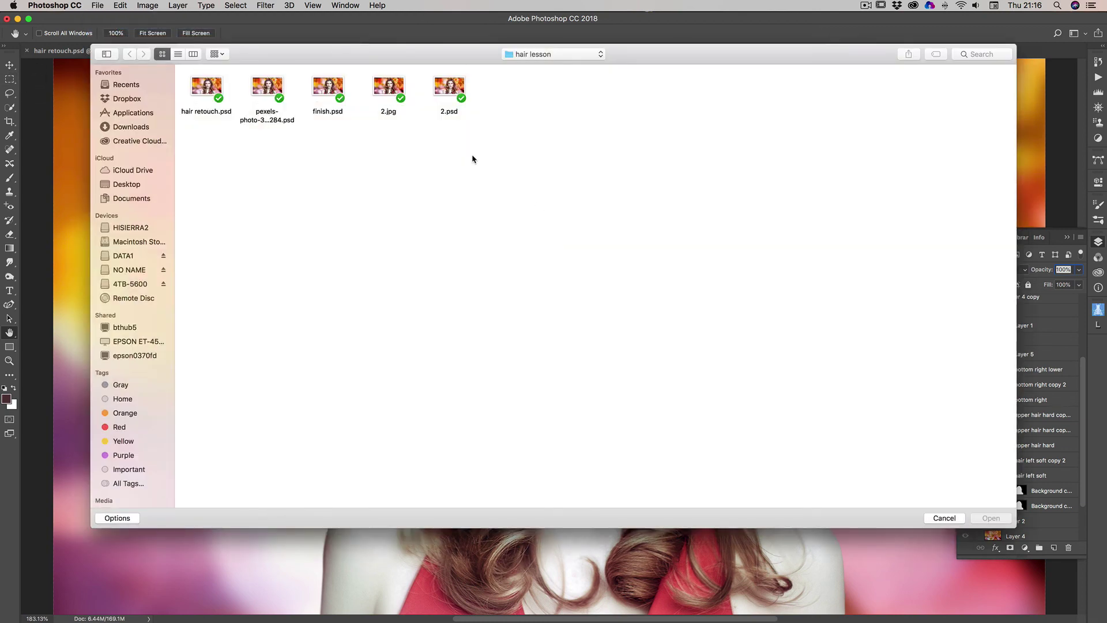
pyautogui.click(325, 91)
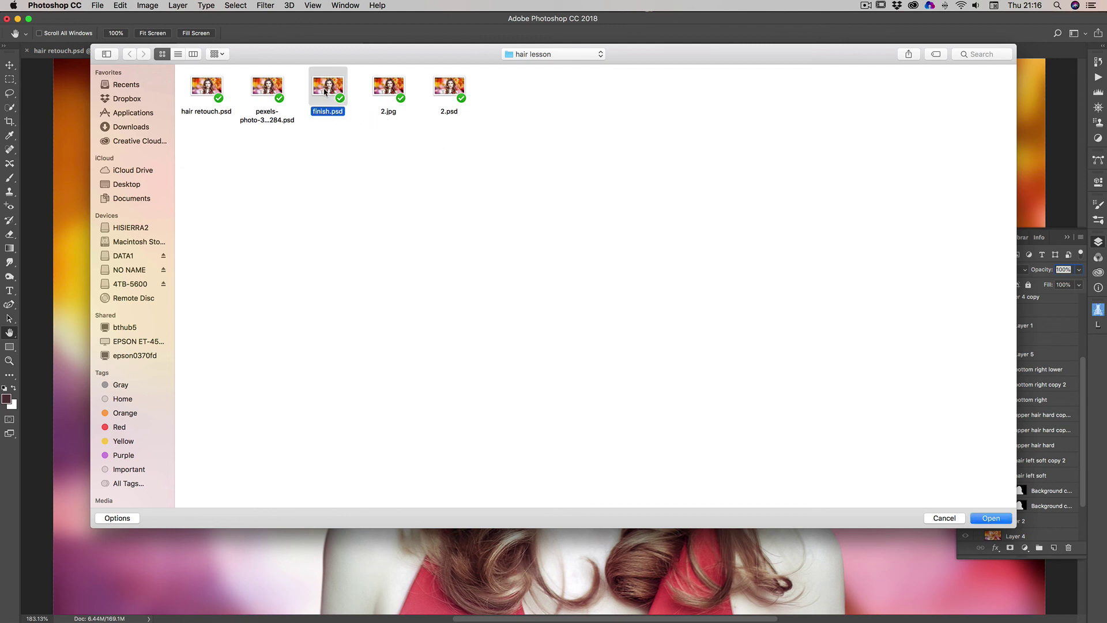
pyautogui.doubleClick(326, 90)
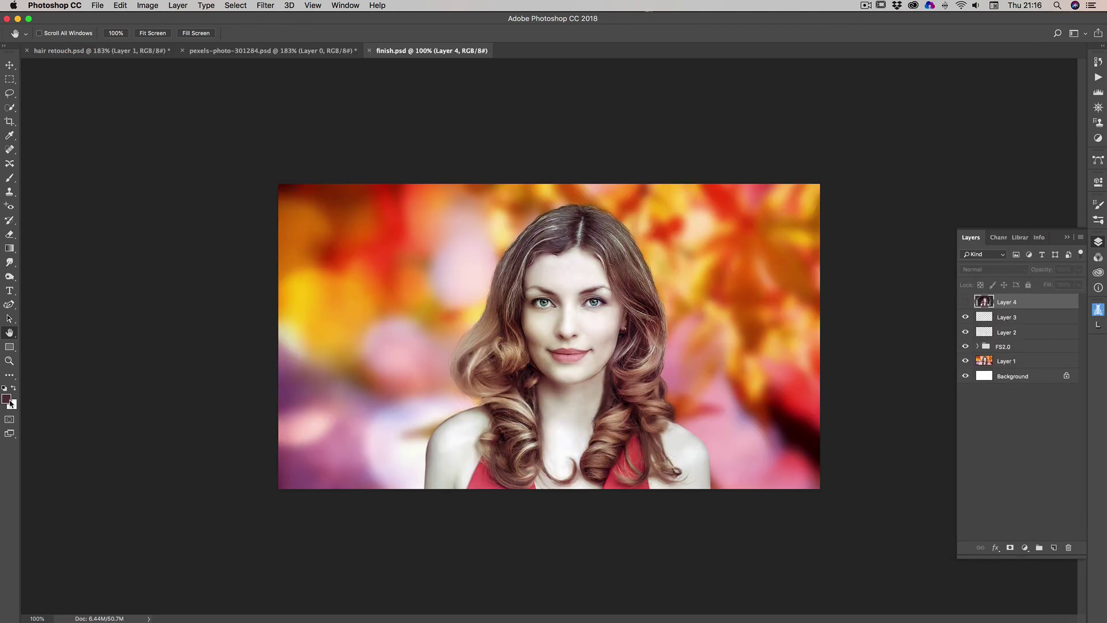
pyautogui.click(9, 362)
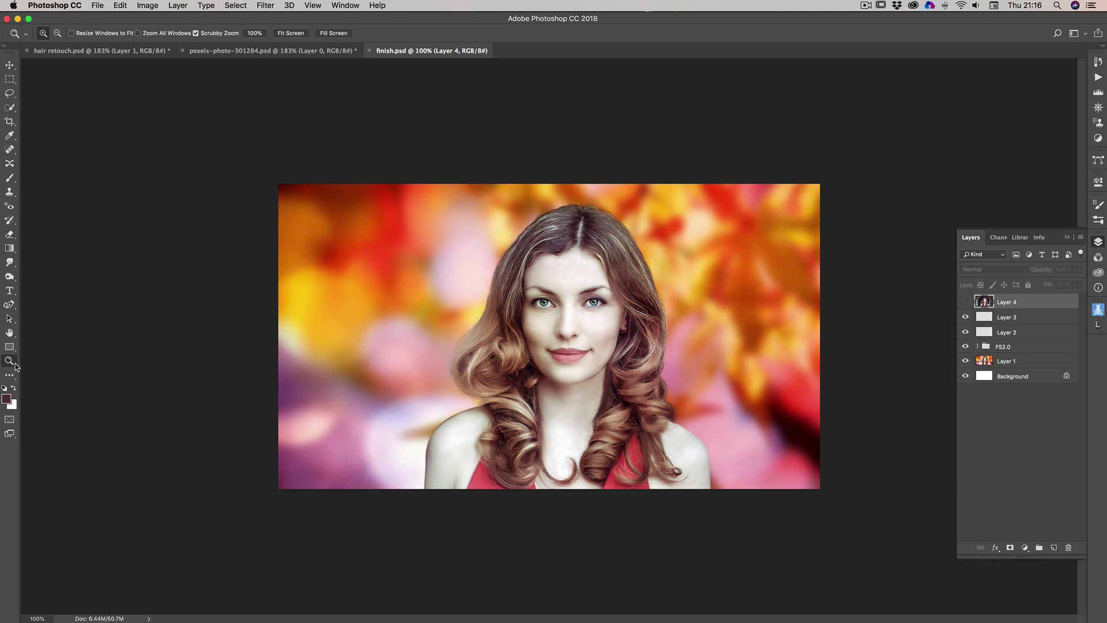
pyautogui.doubleClick(10, 332)
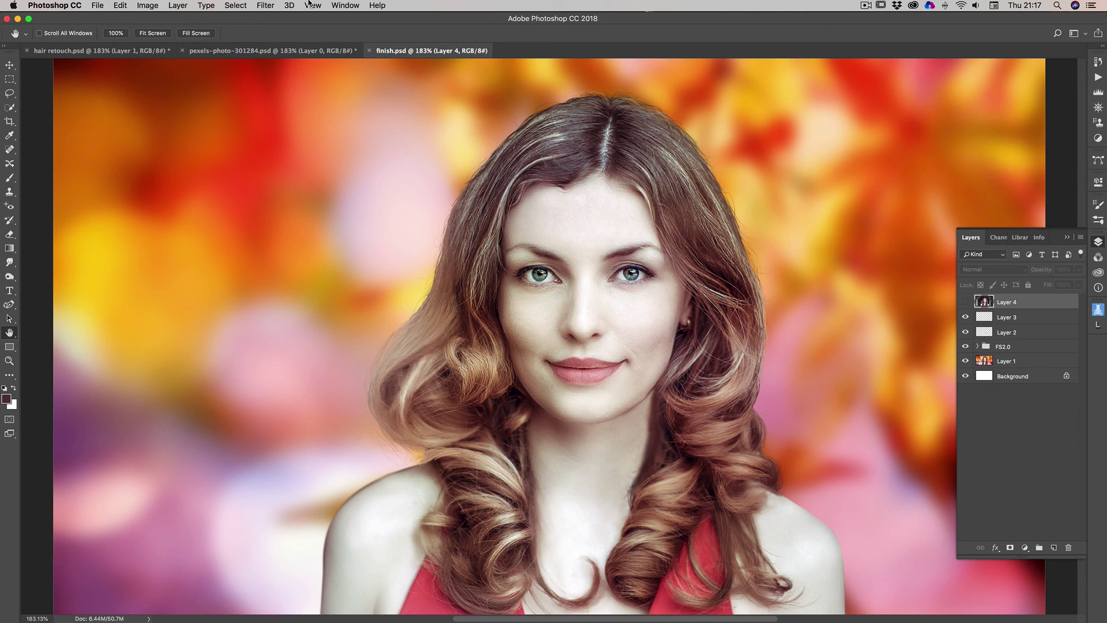
pyautogui.click(266, 52)
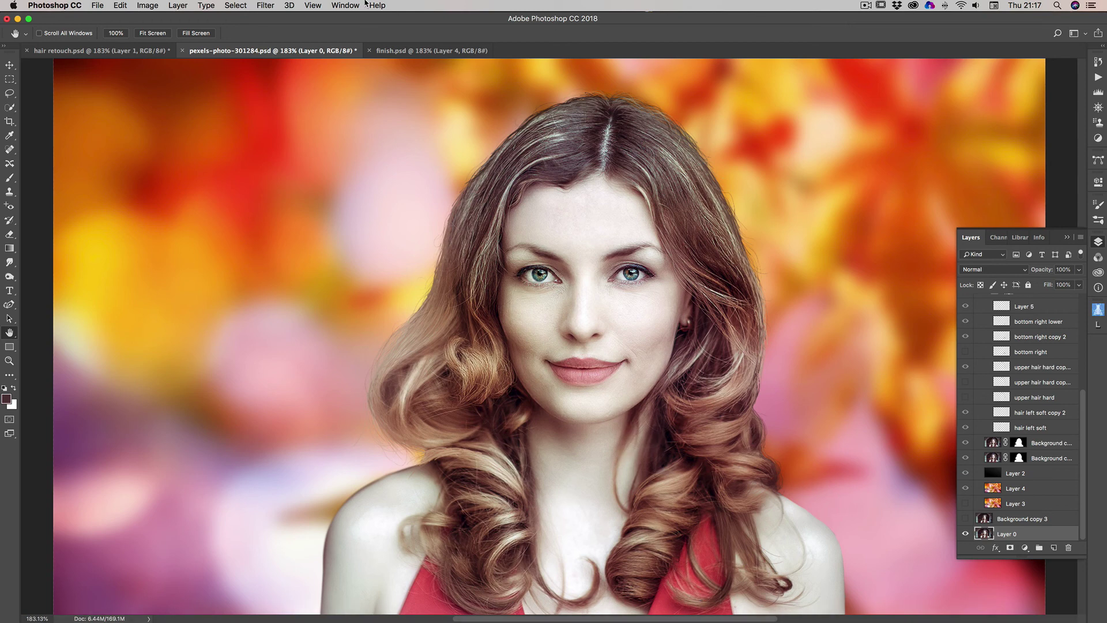
pyautogui.click(403, 50)
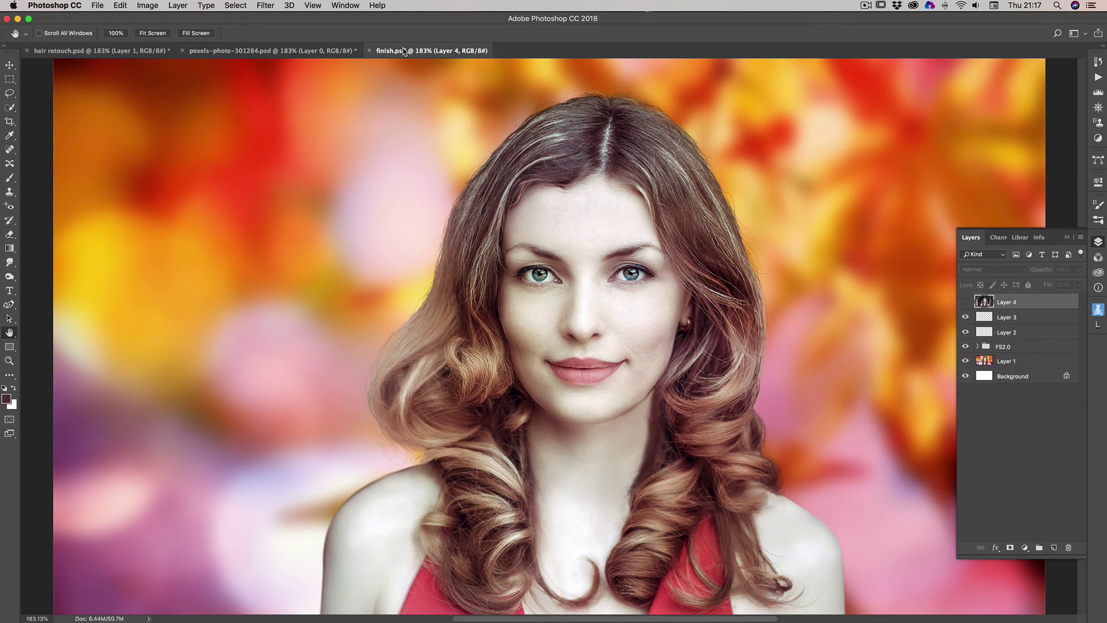
# Compare finish.psd with pexels-photo-301284.psd and the hair retouch.psd cut-out, ending on the whole portrait in finish.psd
pyautogui.click(325, 51)
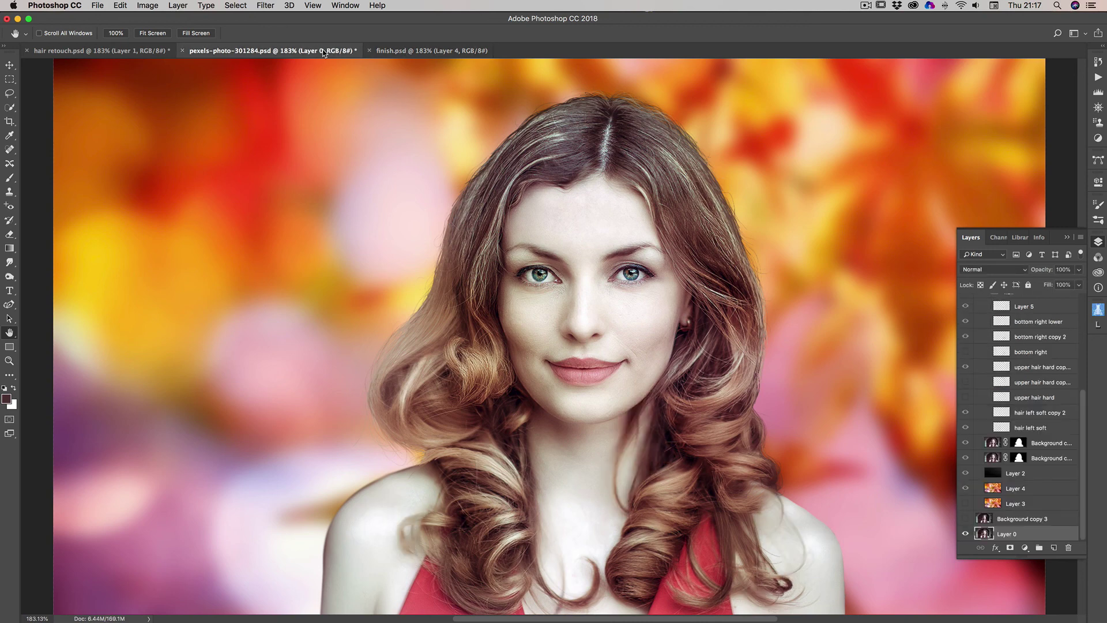
pyautogui.click(439, 52)
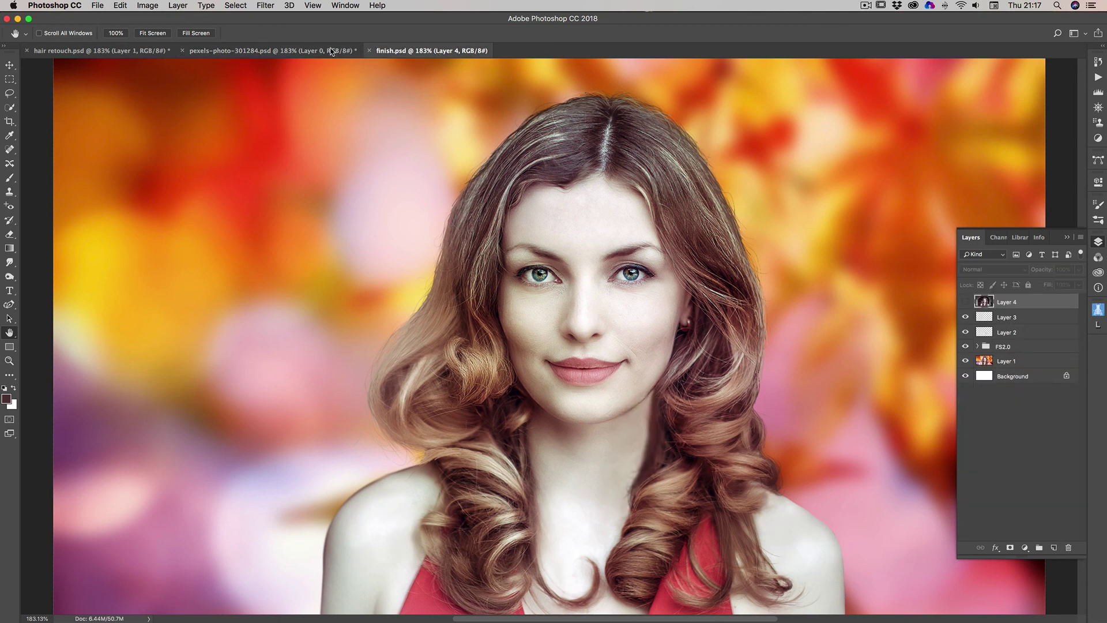
pyautogui.click(128, 51)
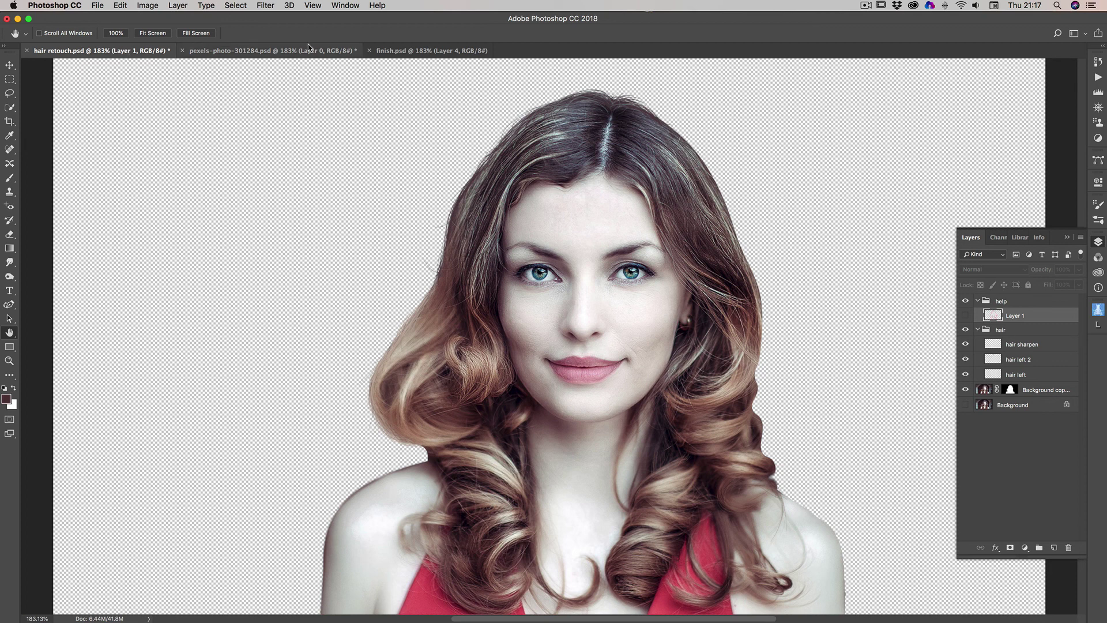
pyautogui.click(411, 52)
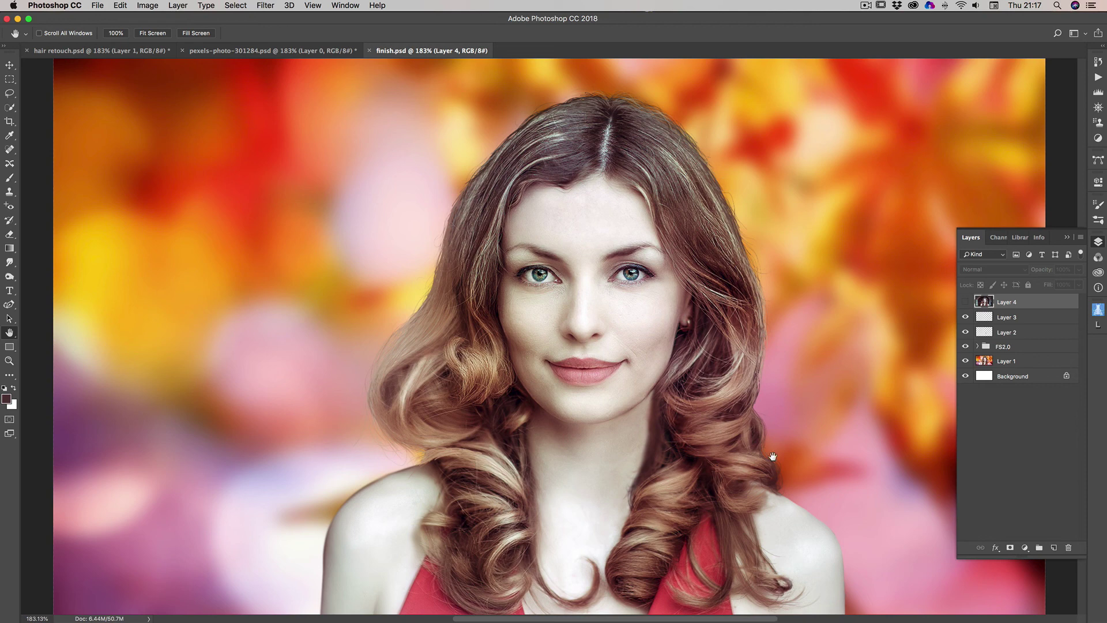
pyautogui.scroll(2, 338, 530)
pyautogui.scroll(1, 415, 478)
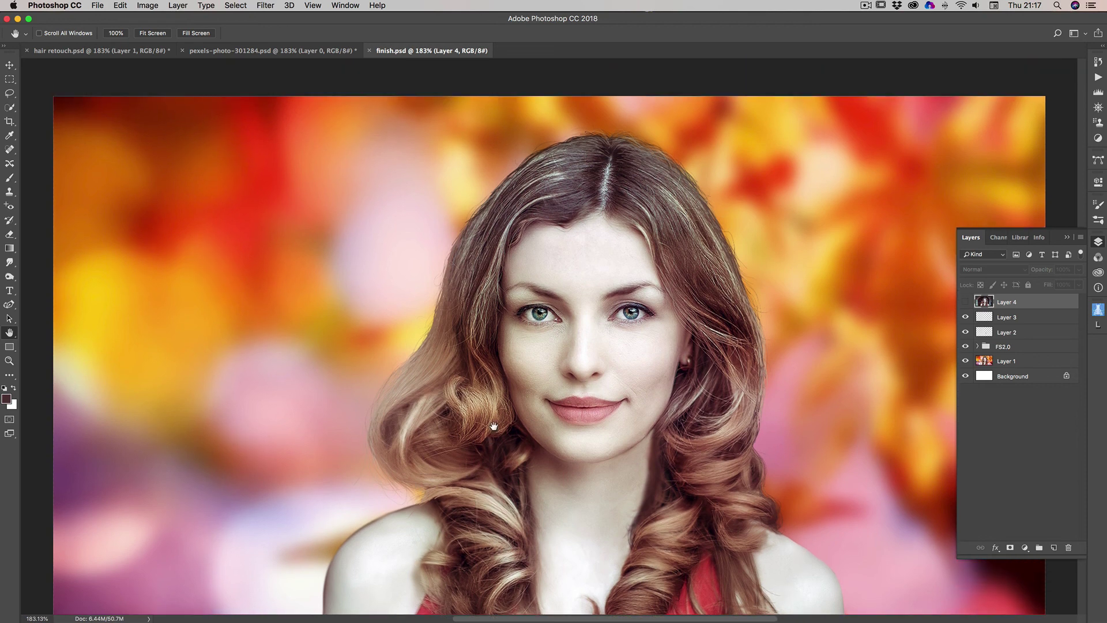
pyautogui.scroll(-4, 492, 397)
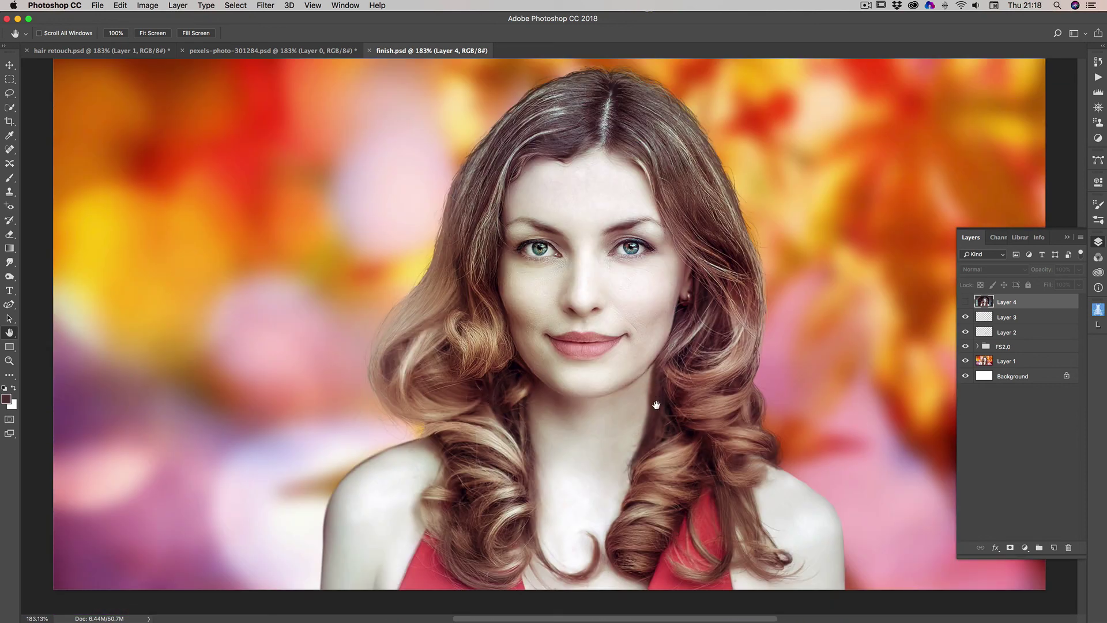